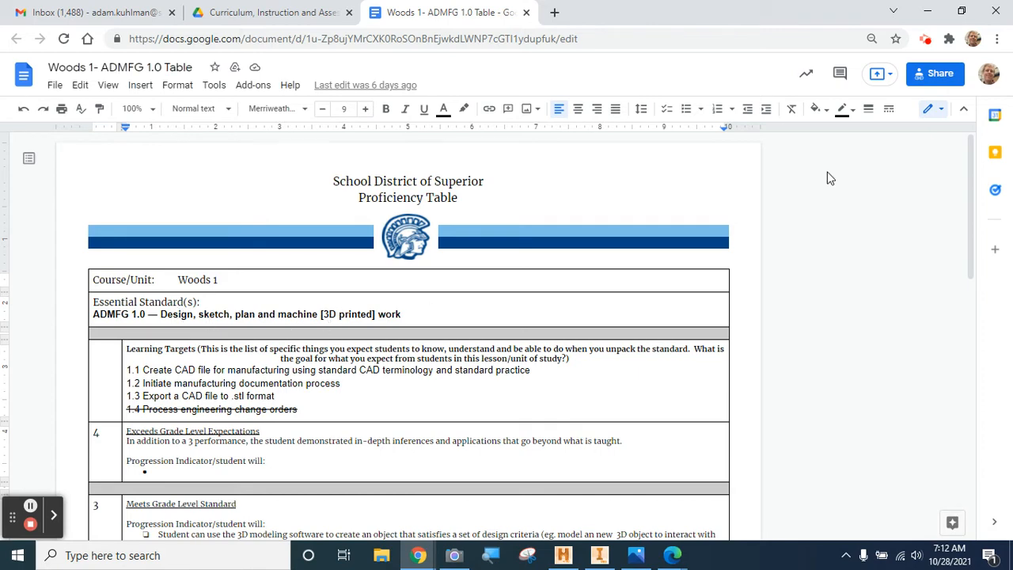
- Review the Meets Grade Level Standard section and highlight its first indicator about using 3D modeling software
left_click(976, 190)
left_click_drag(976, 190, 969, 252)
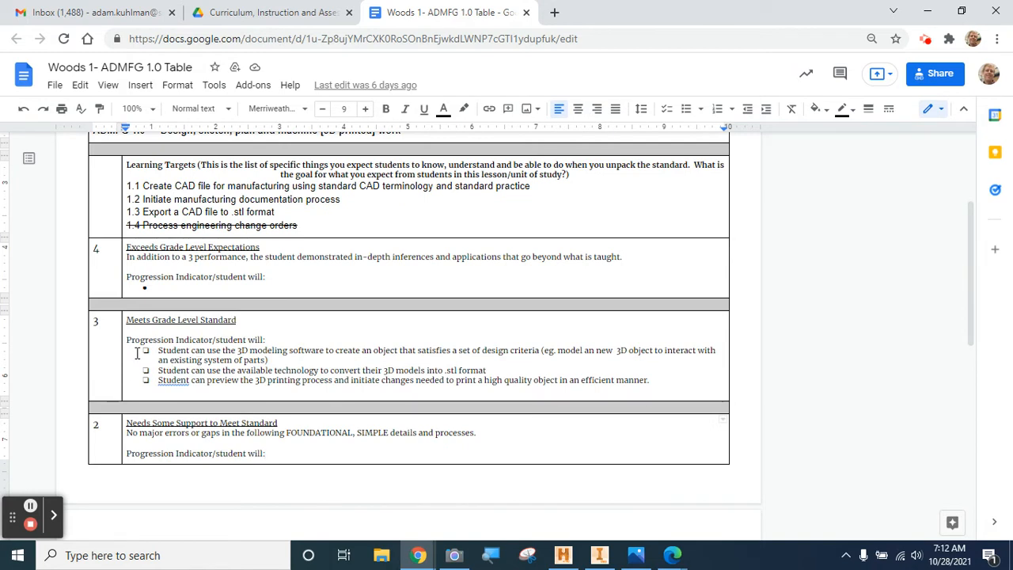
left_click_drag(138, 347, 285, 365)
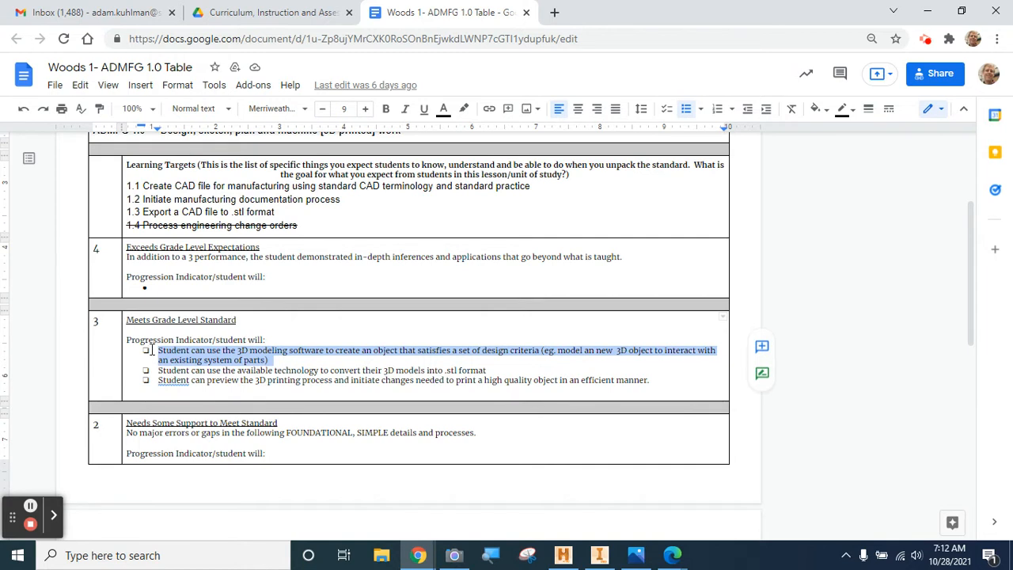
- Switch to Autodesk Inventor and look over the example peg models in Part1, Part2 and Part3
left_click(606, 558)
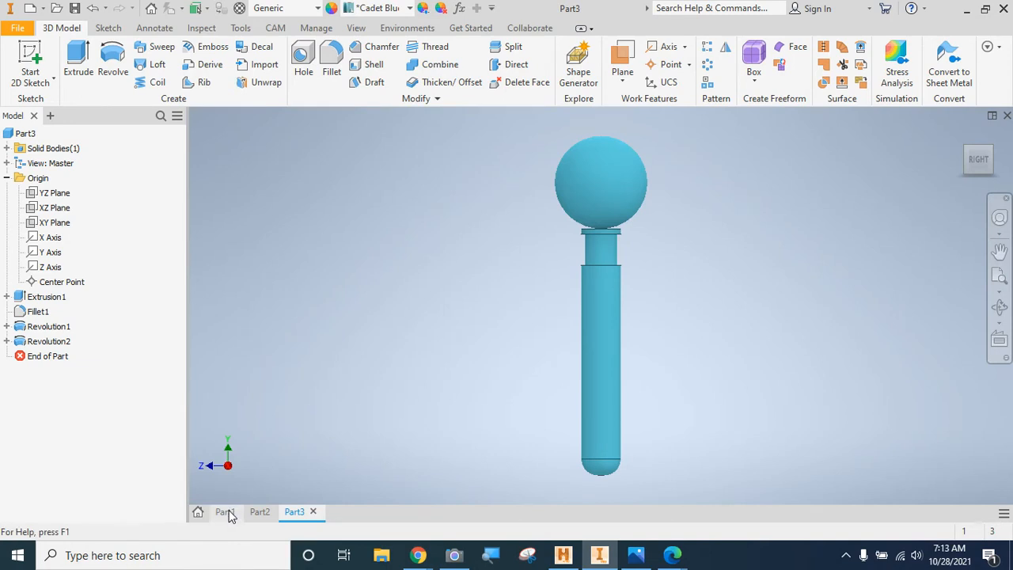
left_click(263, 513)
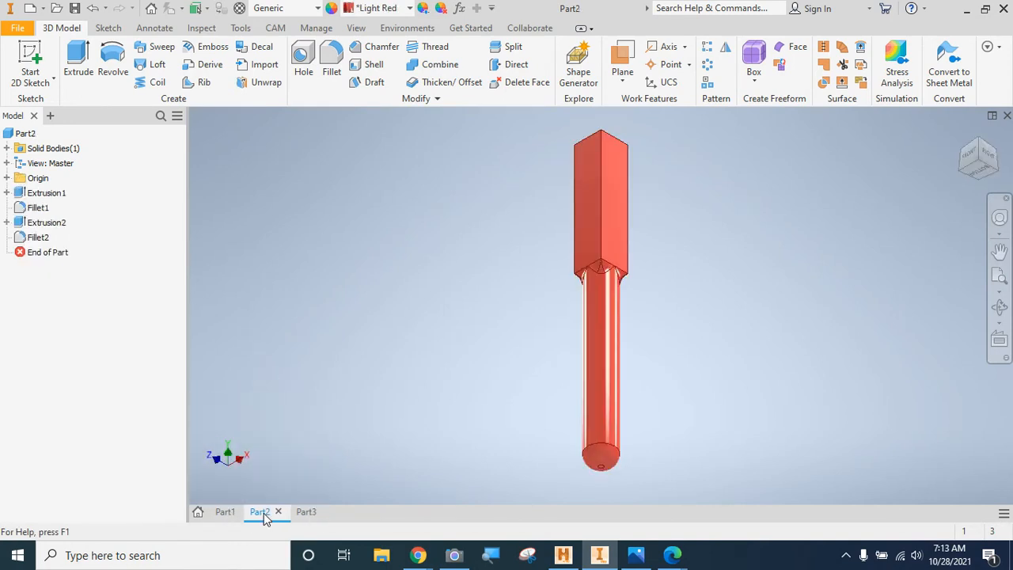
left_click(224, 511)
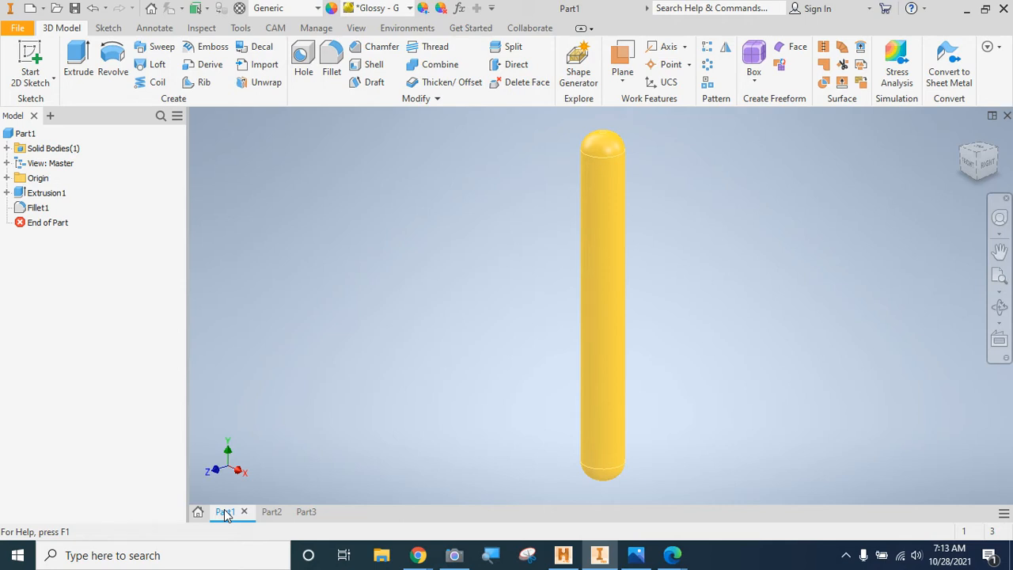
left_click(271, 512)
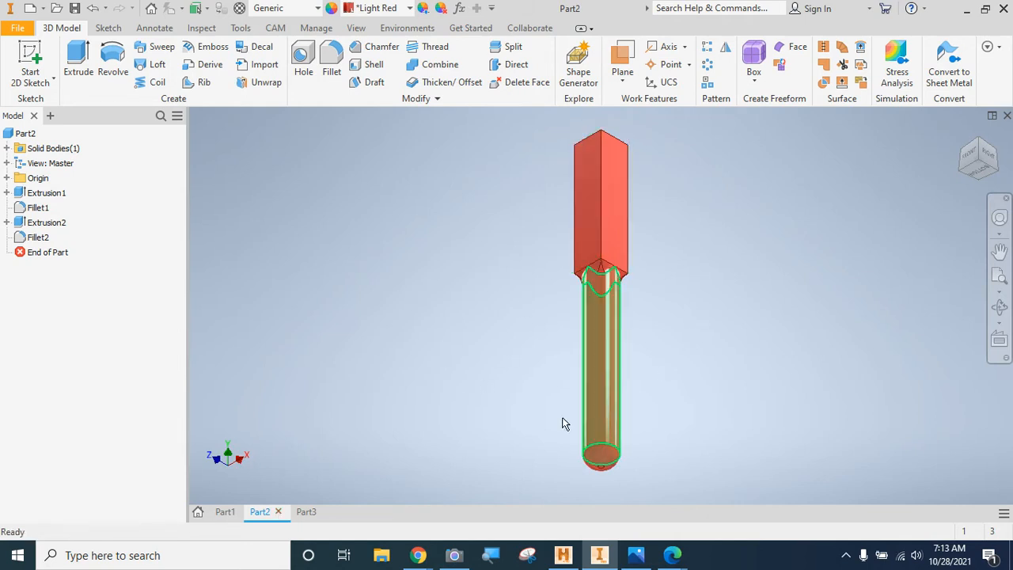
left_click(307, 512)
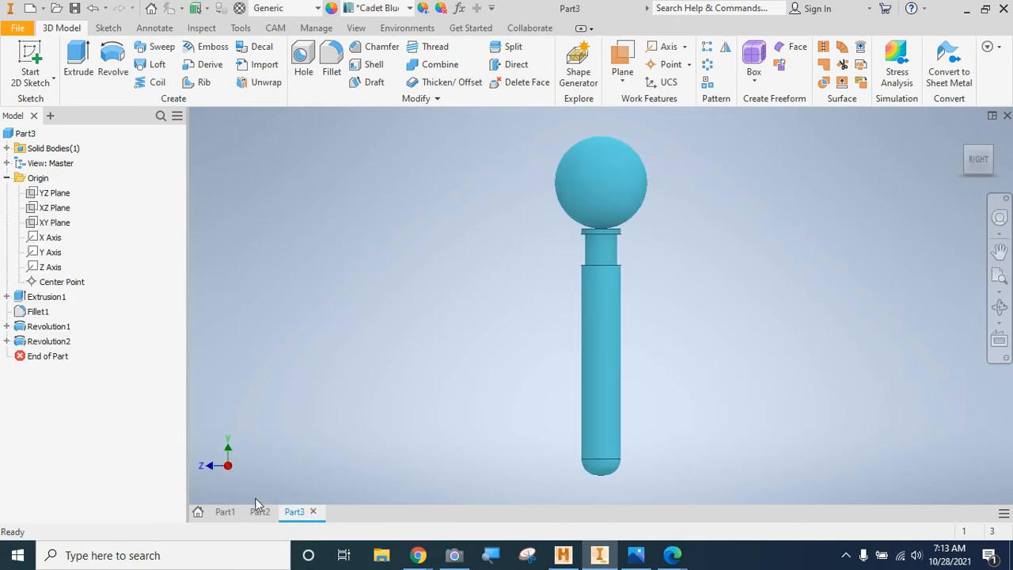
left_click(221, 512)
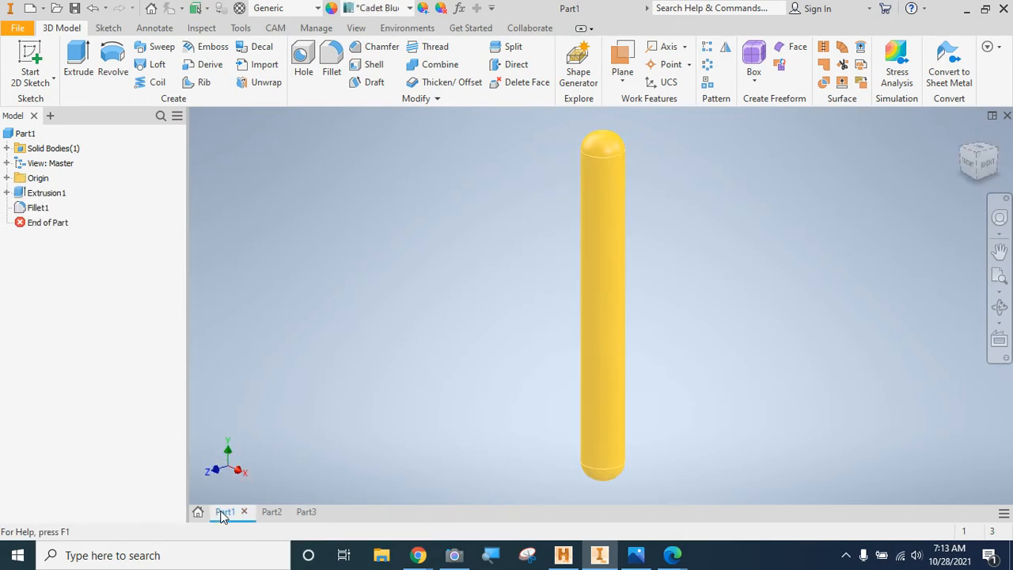
- Create a new part and start a 2D sketch on the XZ plane
left_click(147, 9)
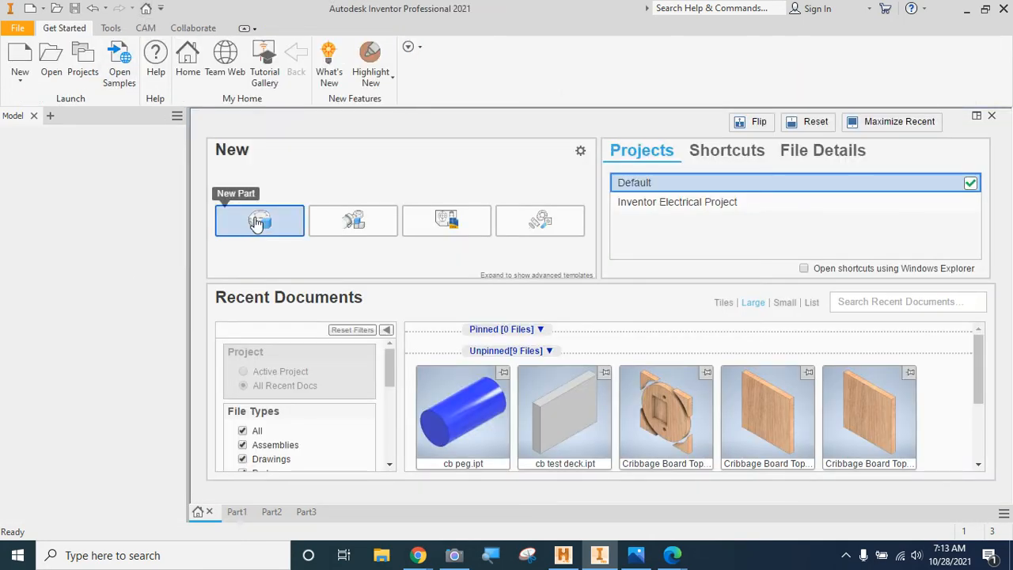
left_click(257, 222)
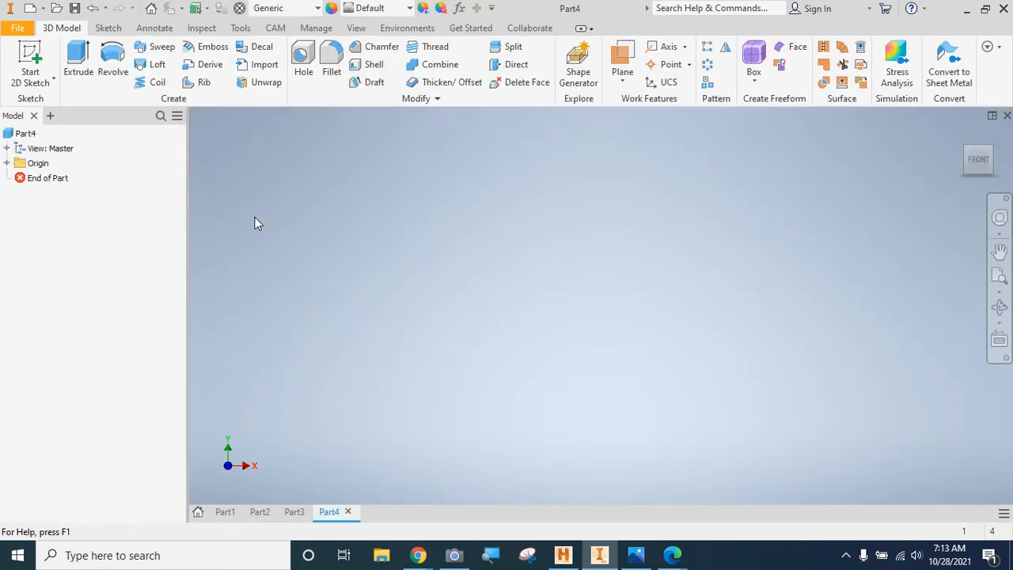
left_click(26, 53)
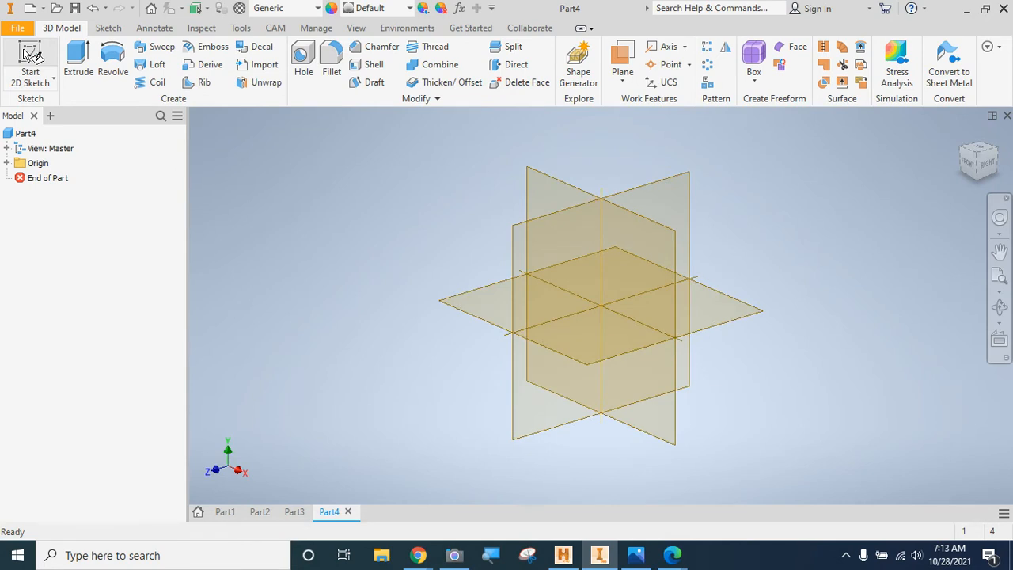
left_click(30, 54)
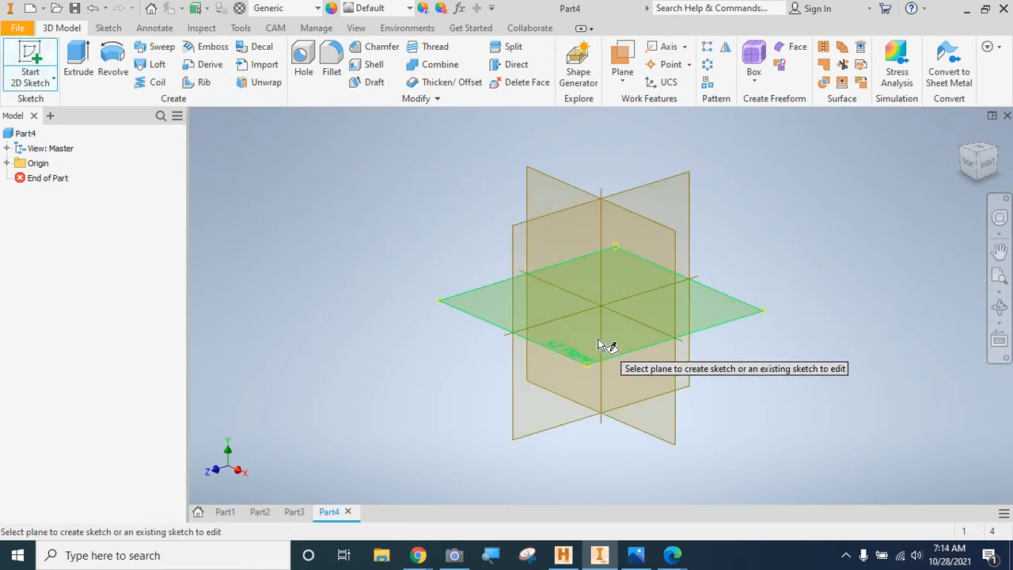
mouse_move(622, 367)
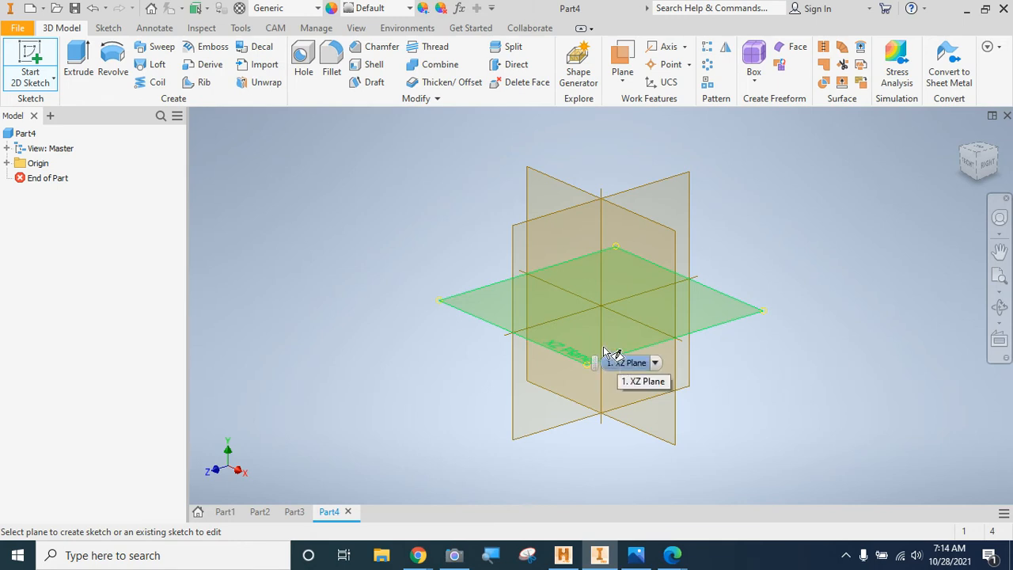
left_click(603, 350)
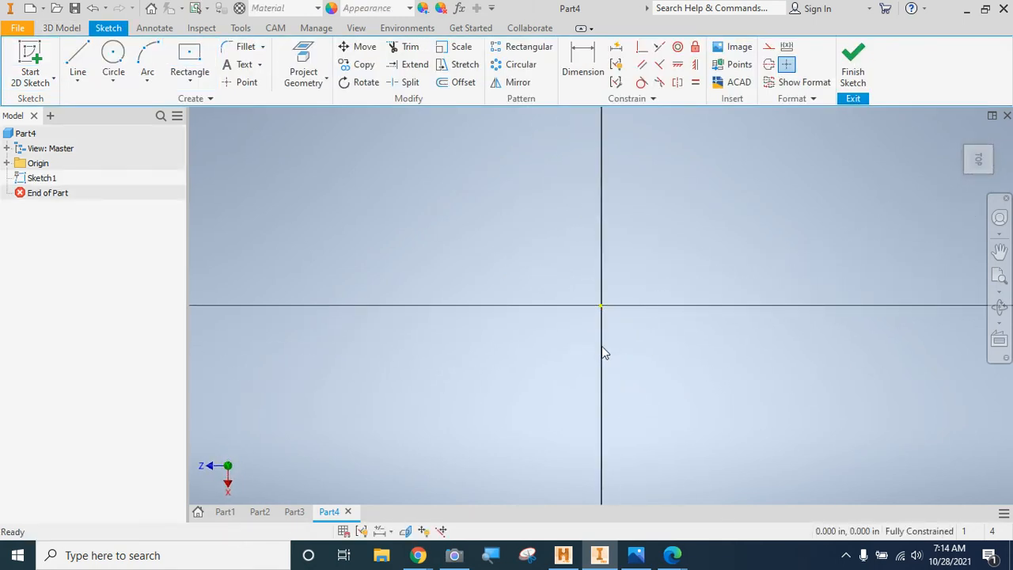
- Sketch a circle of 0.120 in diameter centred on the origin and finish the sketch
left_click(111, 54)
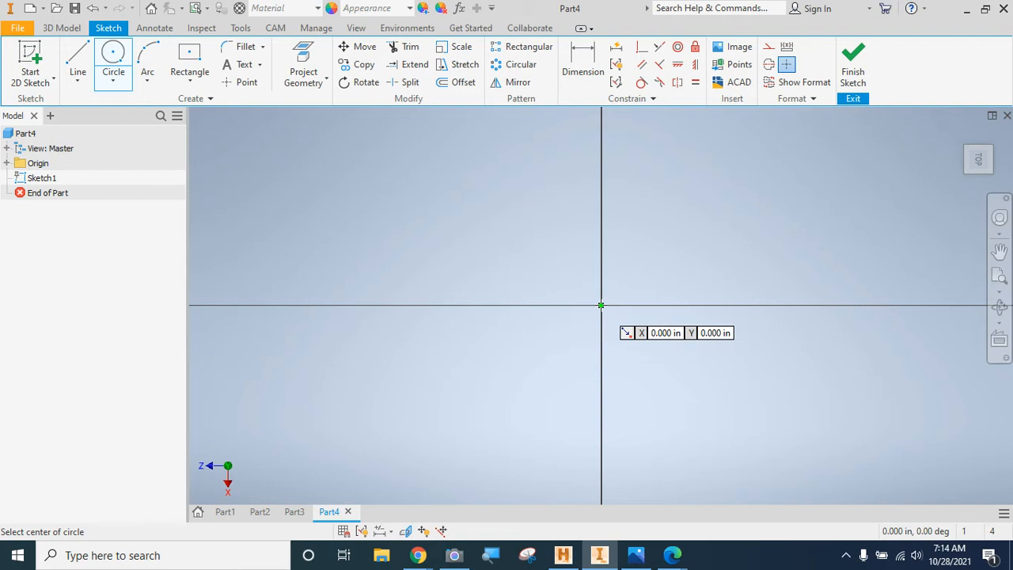
left_click(602, 306)
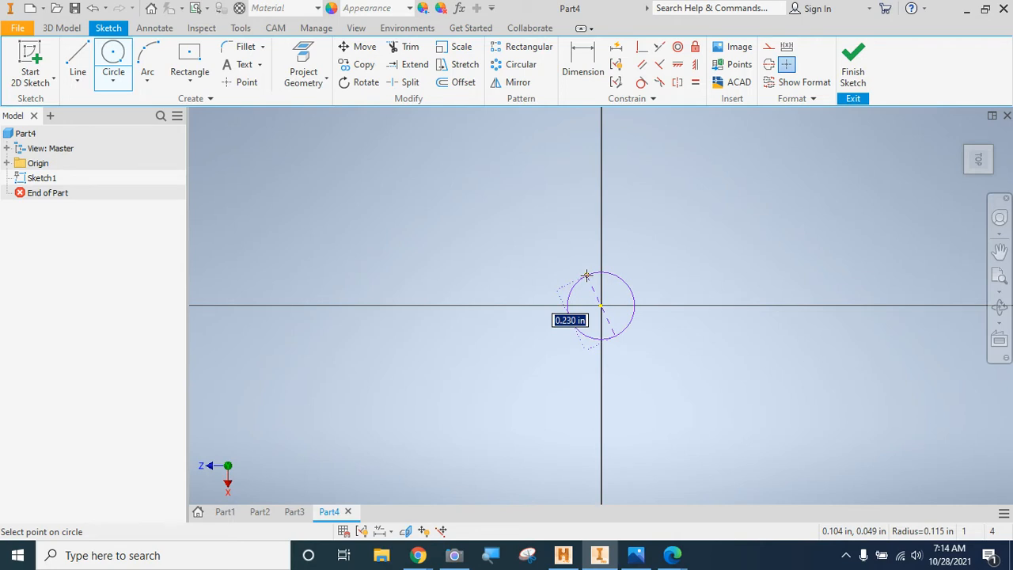
type(".")
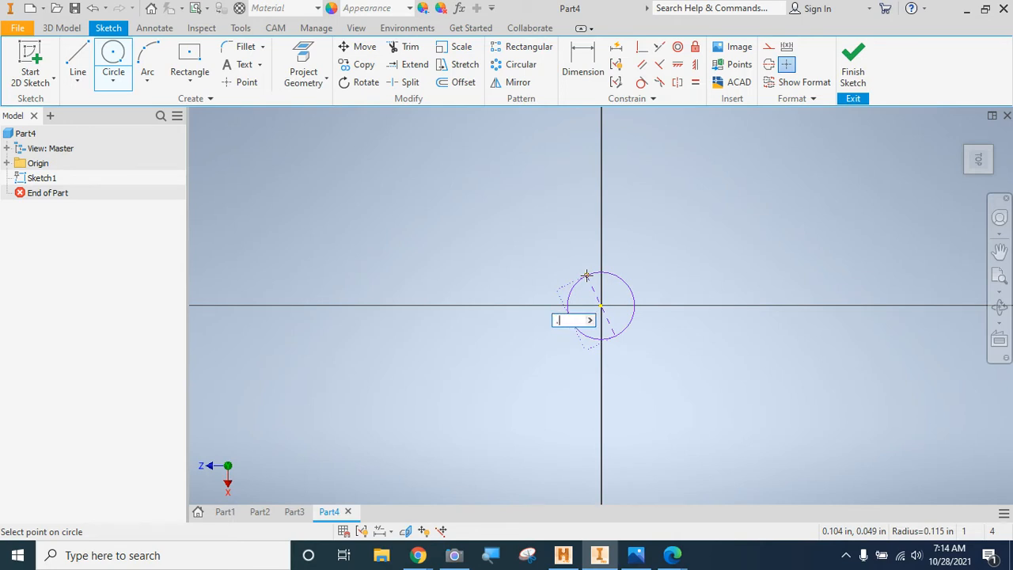
type("120")
key("Return")
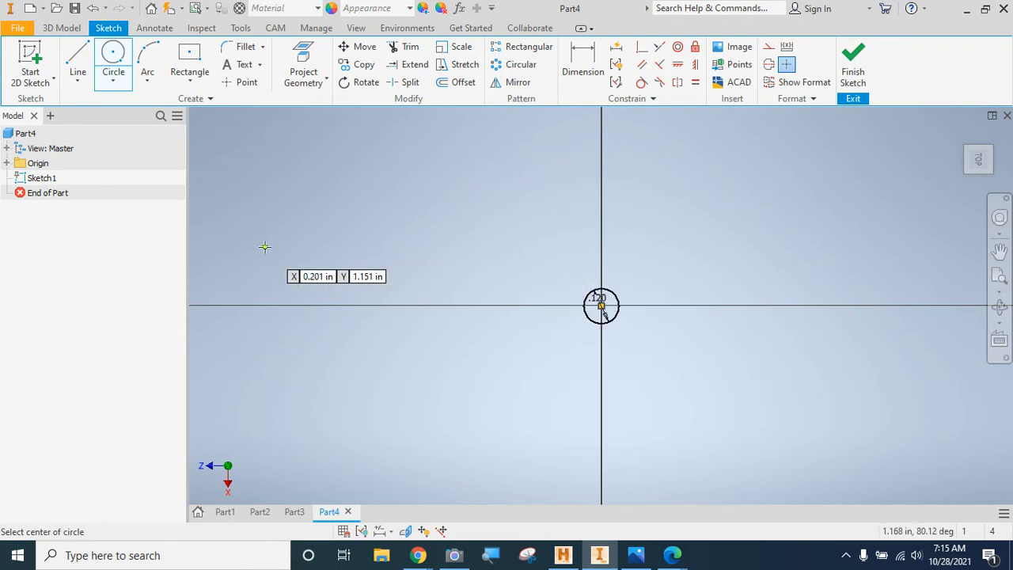
left_click(852, 57)
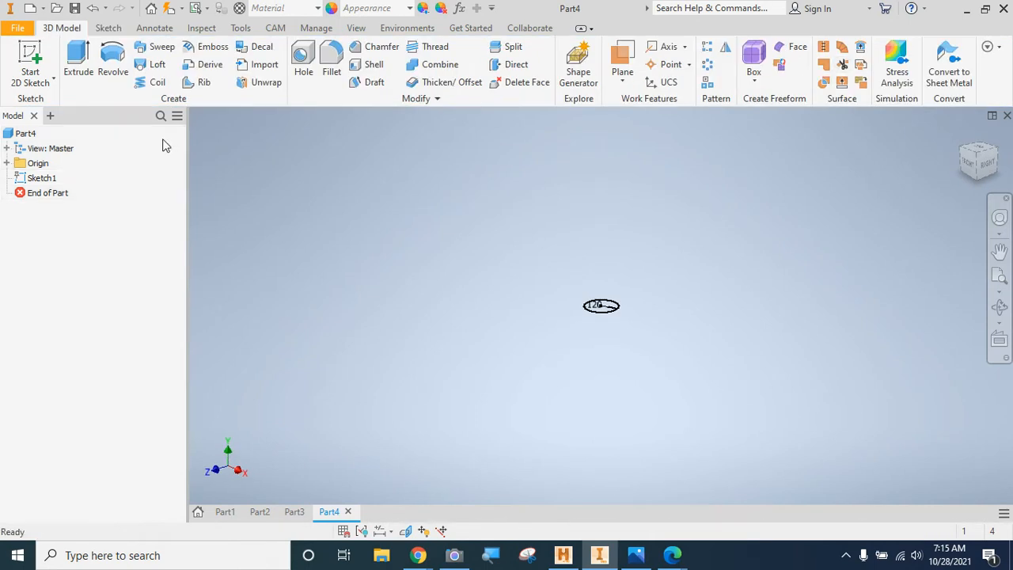
- Extrude the circle profile 1.25 in to form the peg's cylindrical body
left_click(79, 55)
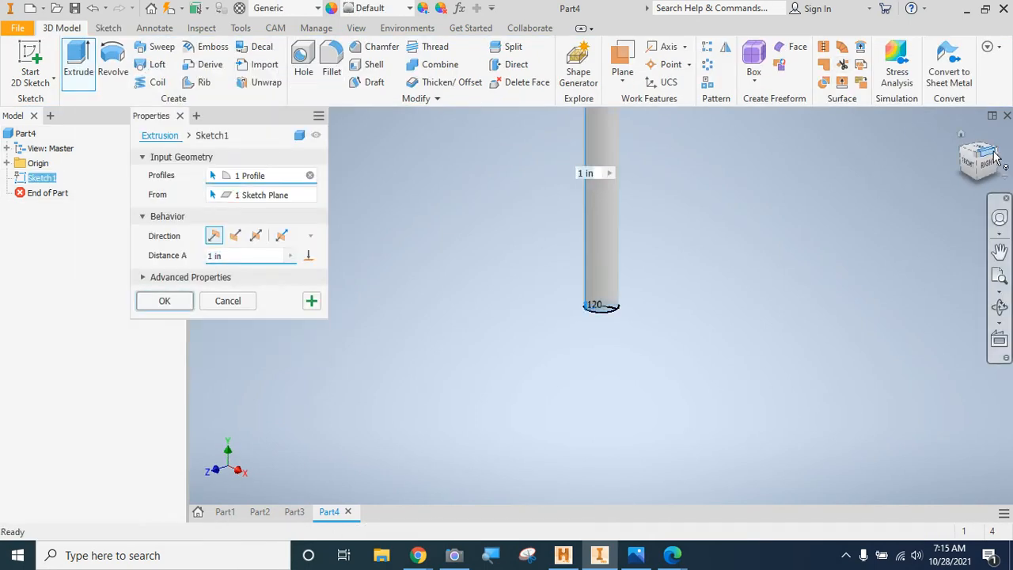
left_click(997, 278)
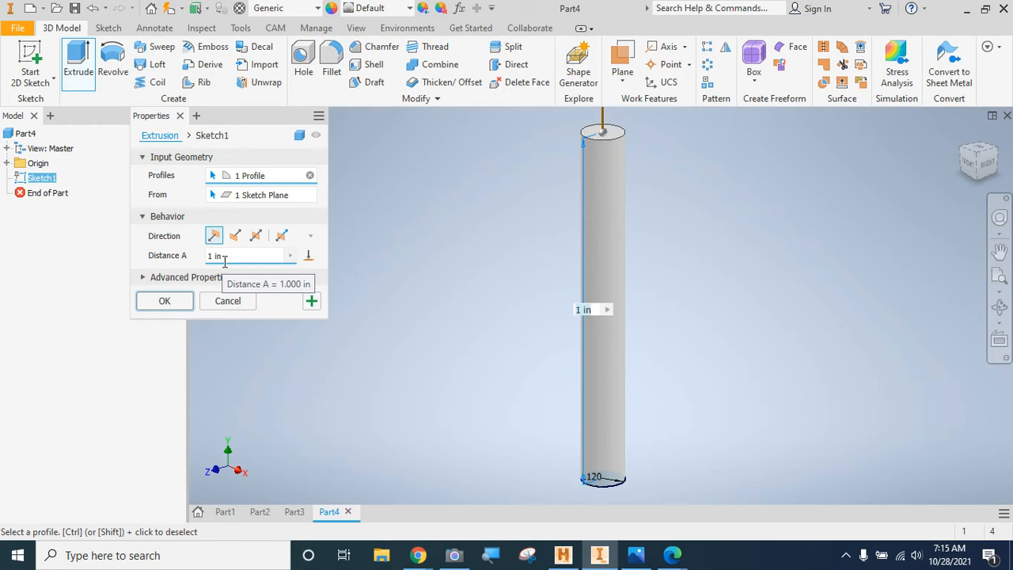
left_click_drag(225, 262, 197, 265)
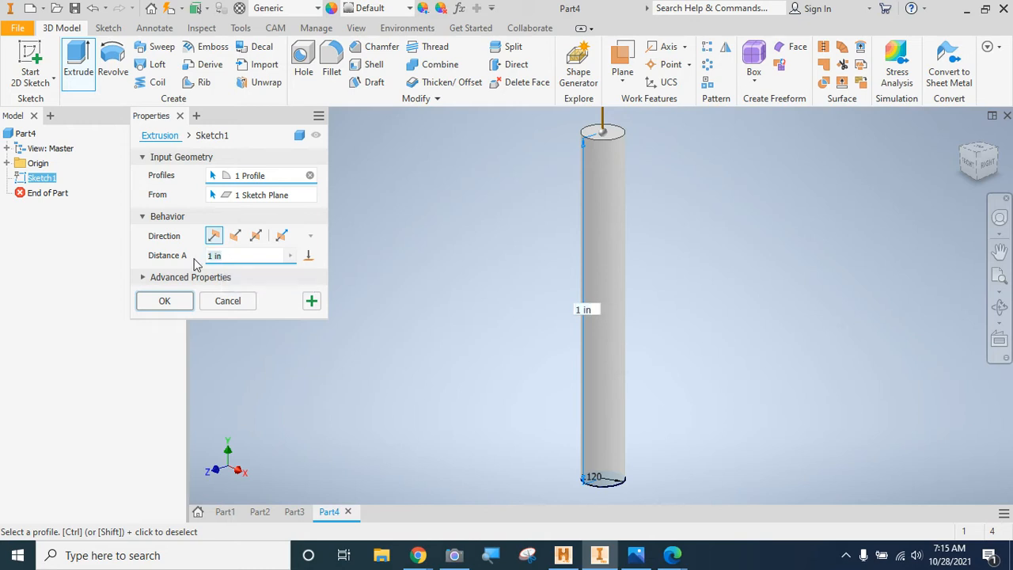
type("1")
type(".25")
key("BackSpace")
type("5")
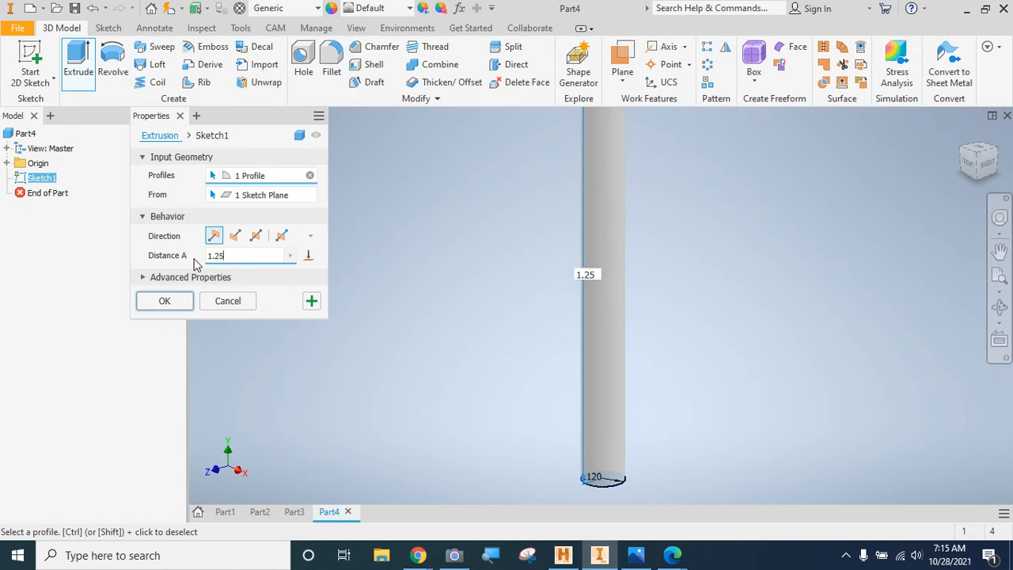
left_click(164, 302)
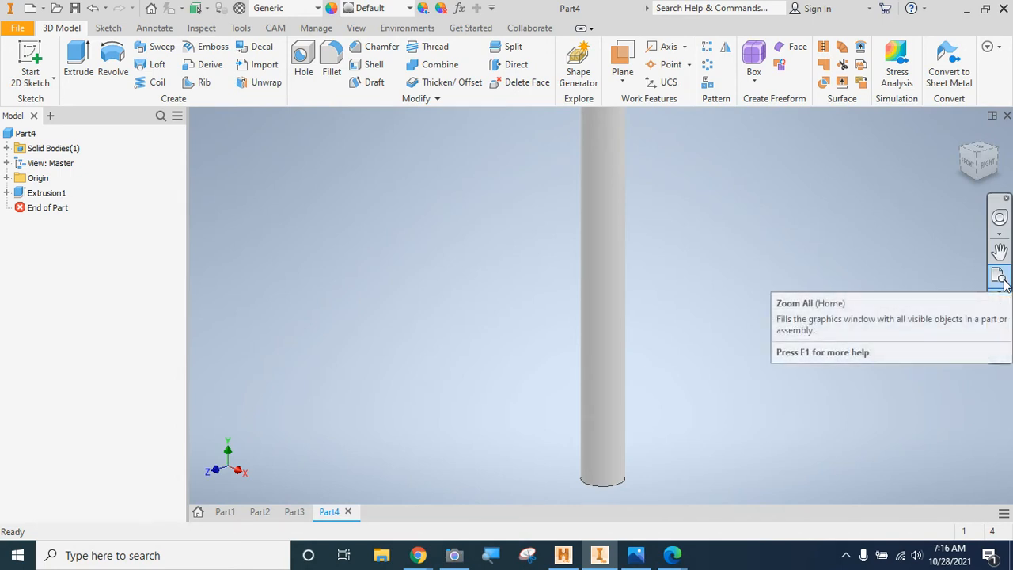
left_click(999, 277)
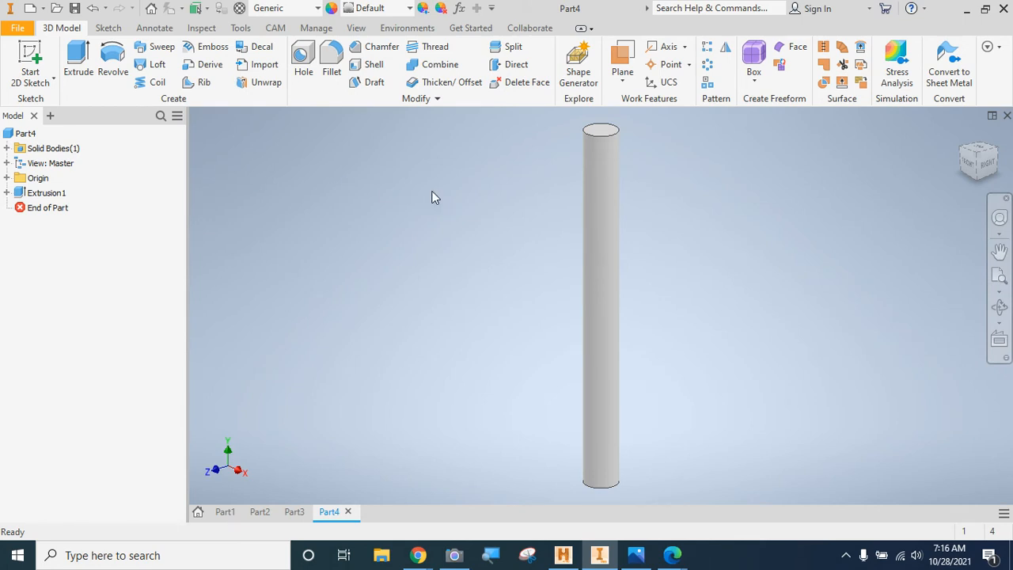
- Compare with the rounded peg in Part1, and fillet both end edges of the new cylinder with a 0.050 in radius
left_click(225, 512)
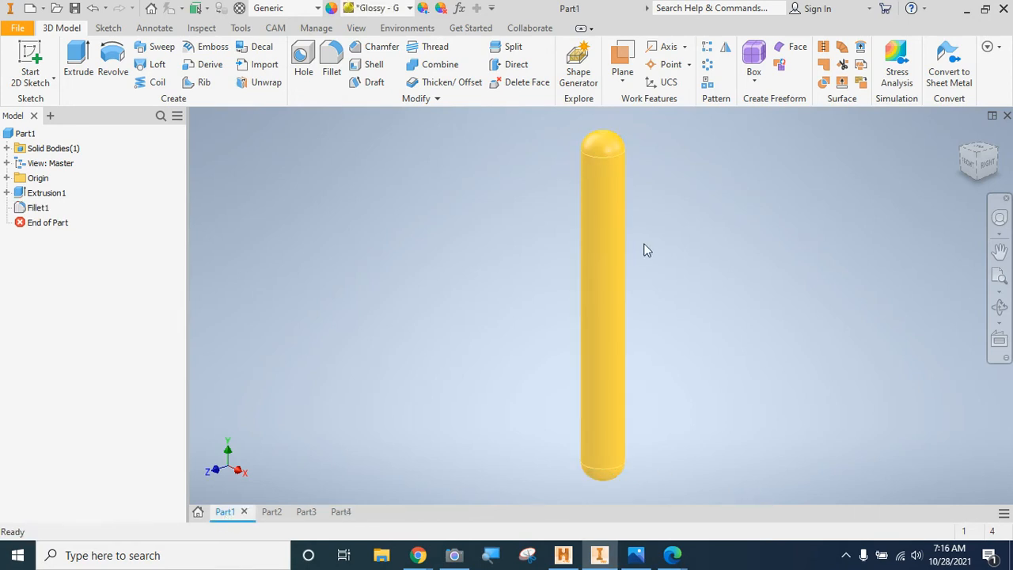
left_click(340, 513)
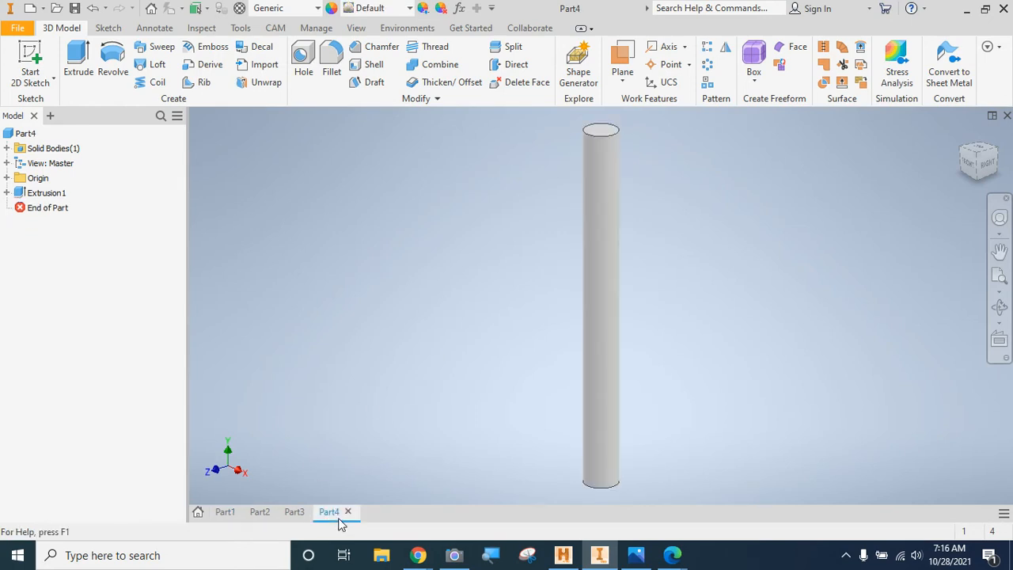
left_click(331, 62)
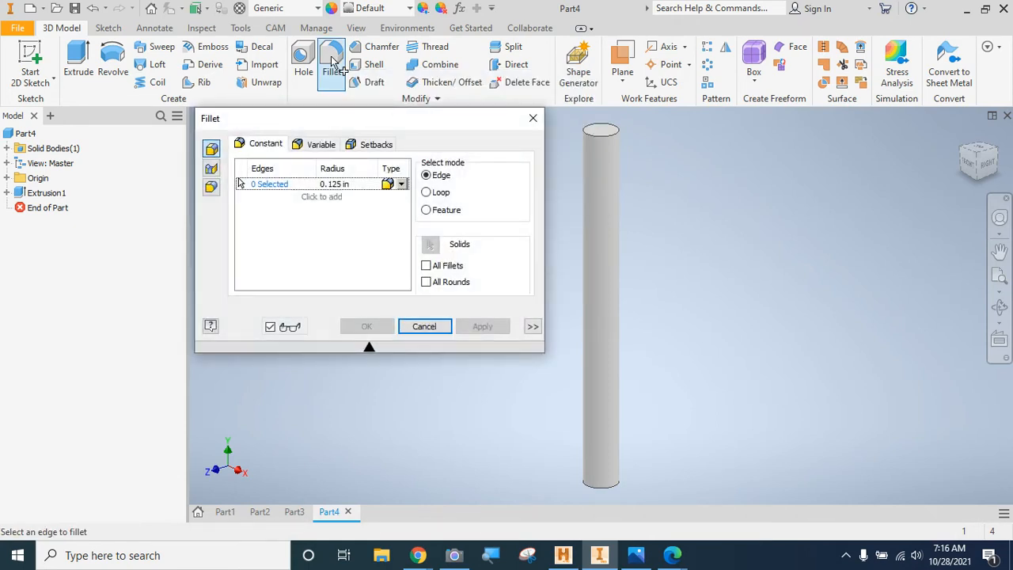
left_click(332, 185)
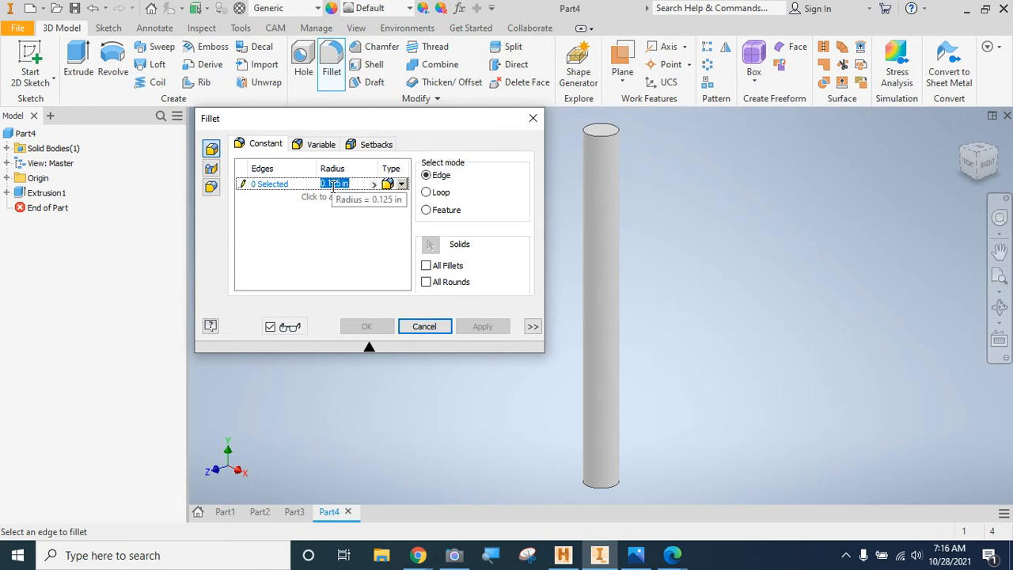
key("BackSpace")
type("0.05")
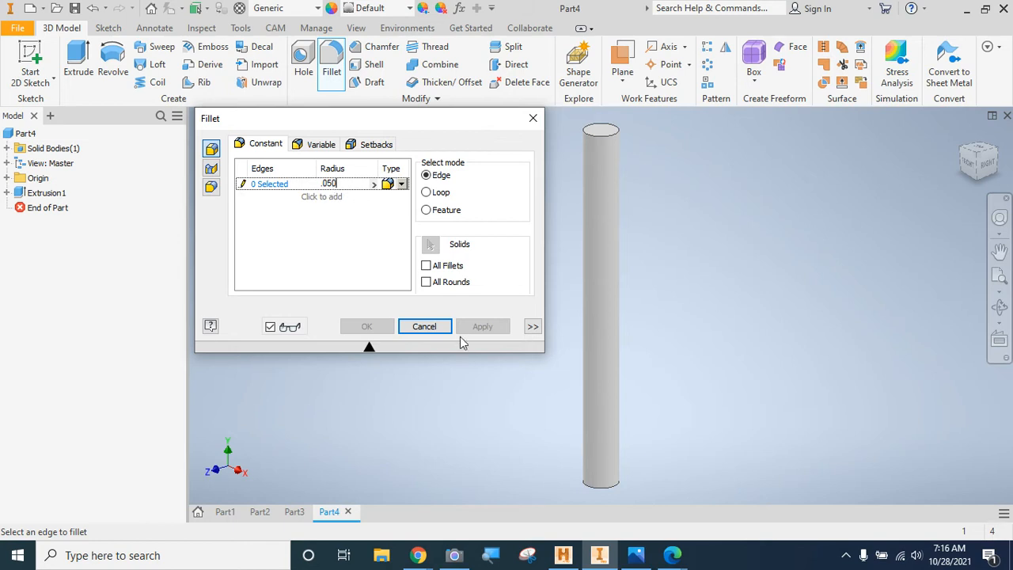
left_click(354, 265)
left_click(591, 136)
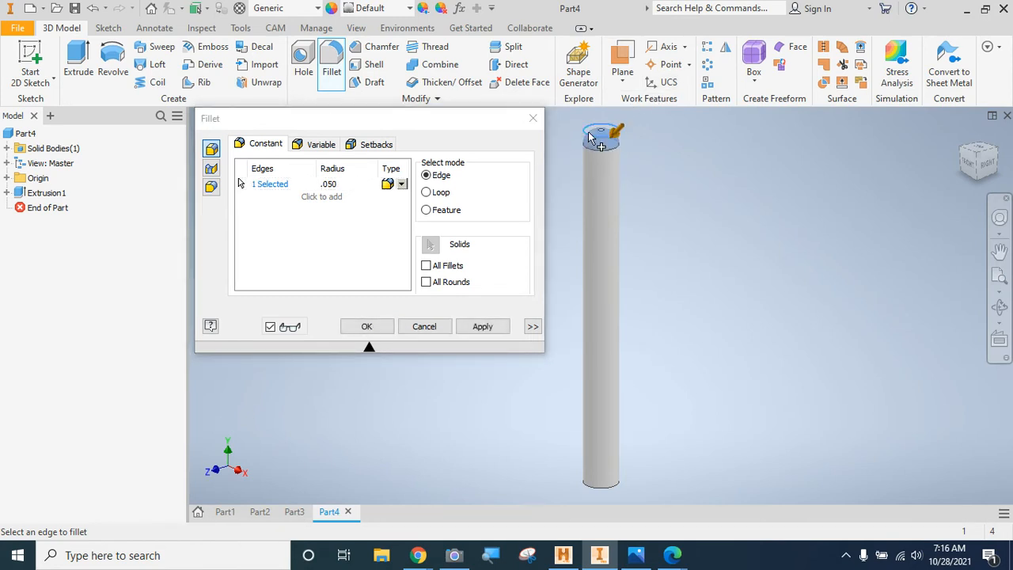
left_click(601, 492)
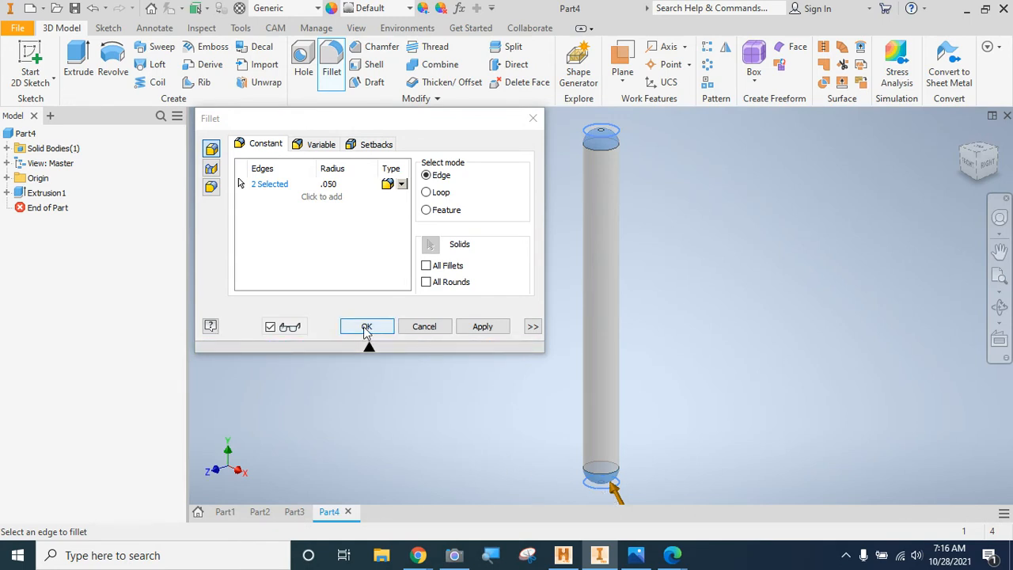
left_click(363, 326)
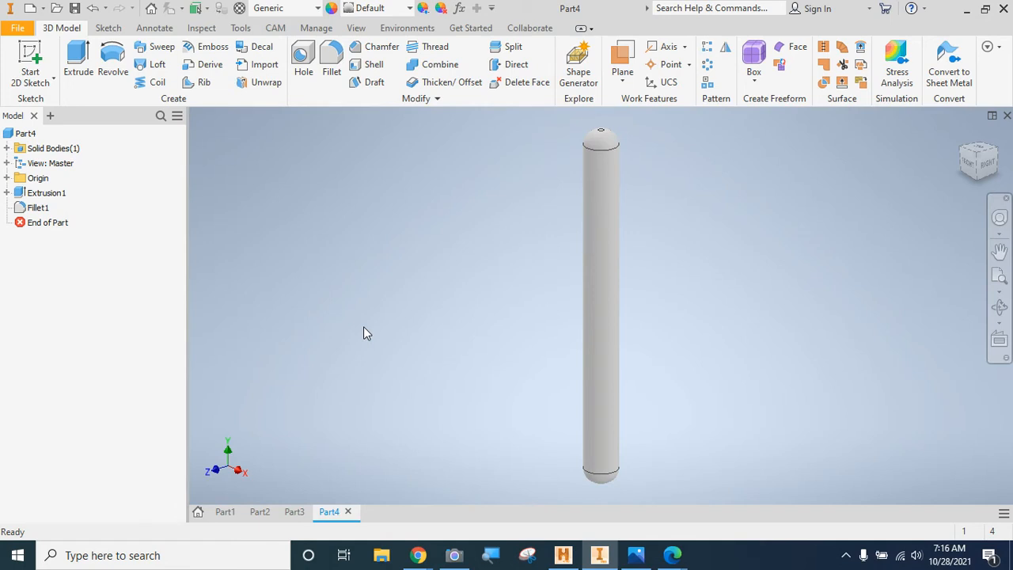
- Save the part as "cribbage peg" in the Woods 2021 folder
left_click(19, 30)
left_click(34, 155)
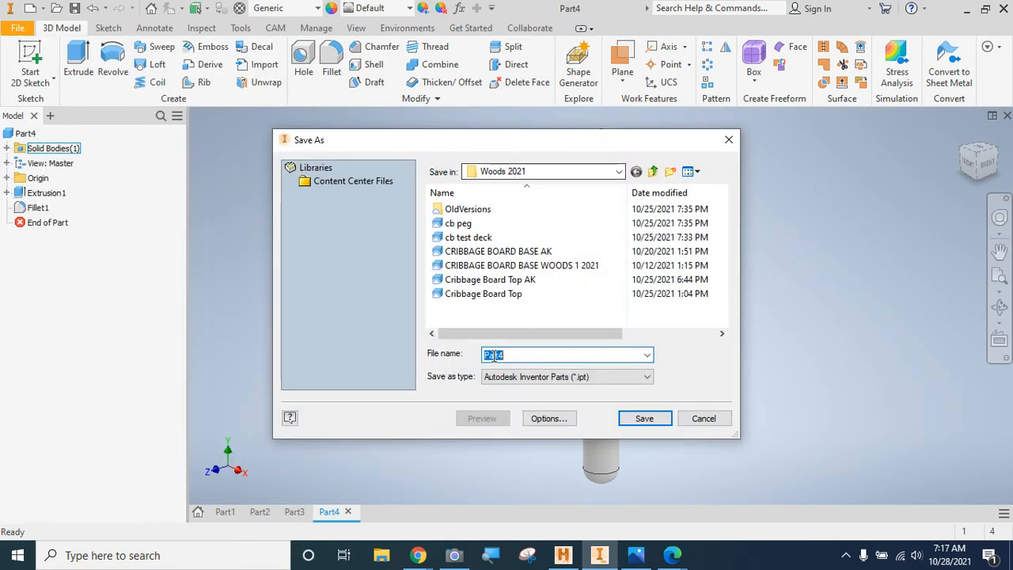
type("c")
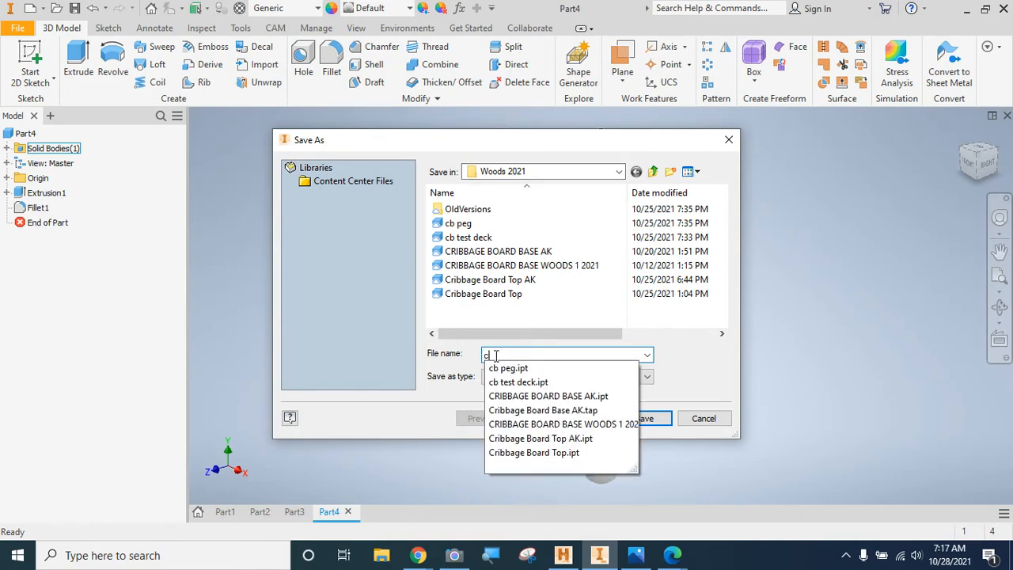
type("ribbage peg")
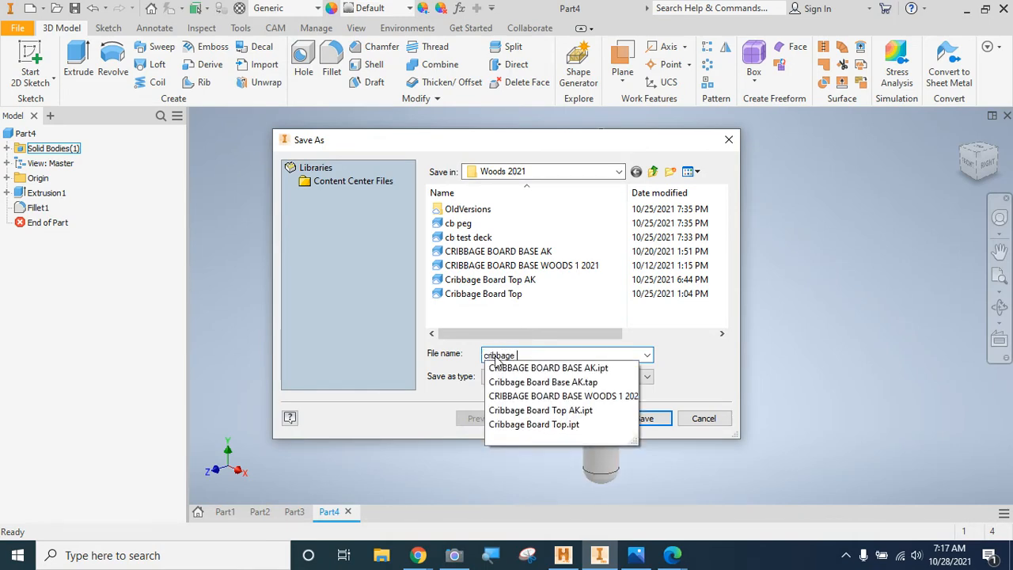
key("Return")
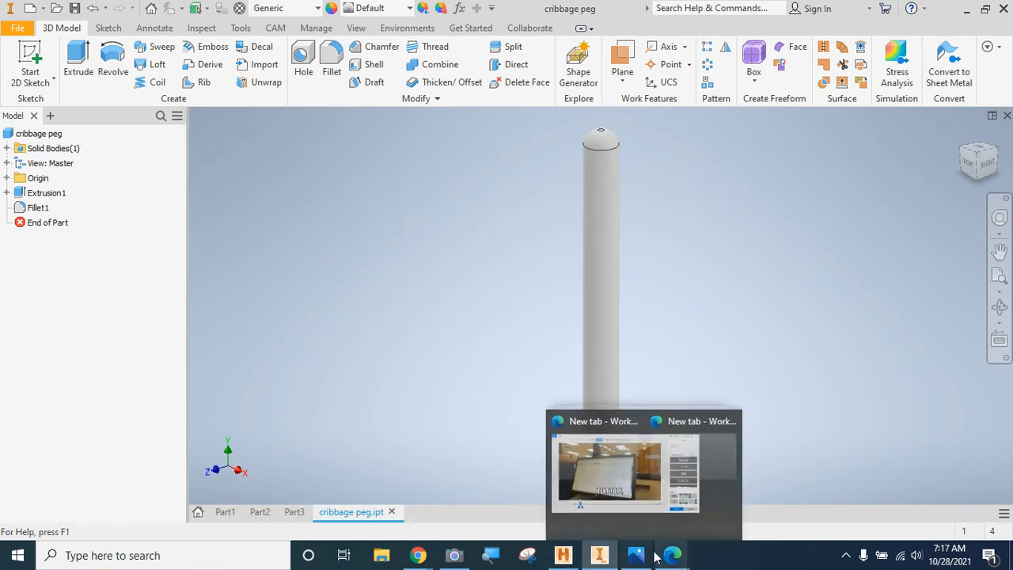
- Review the 3D modeling criteria in the Woods 1- ADMFG 1.0 Table document in Chrome, and return to Inventor to examine the peg in Part2
mouse_move(428, 564)
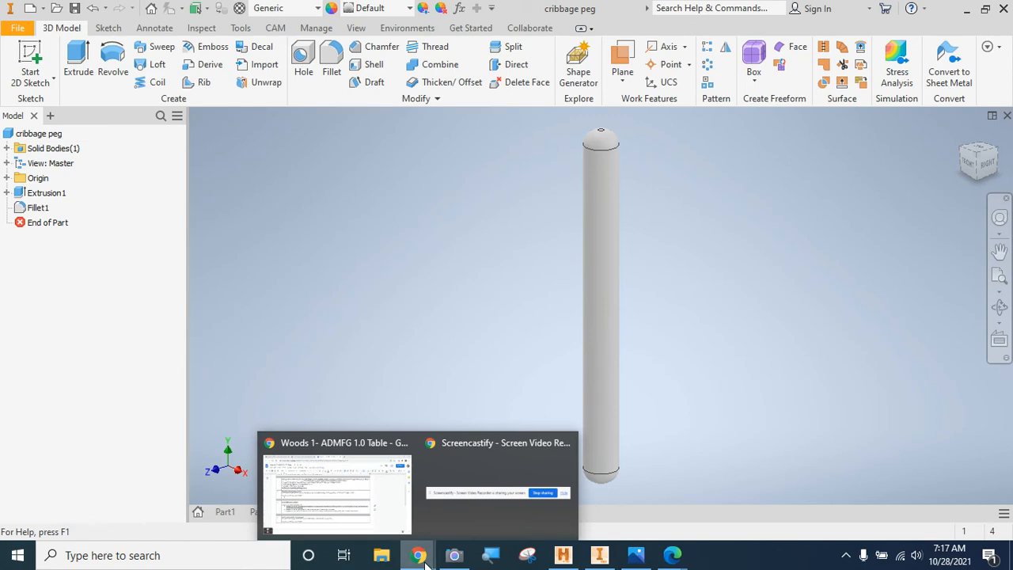
left_click(376, 512)
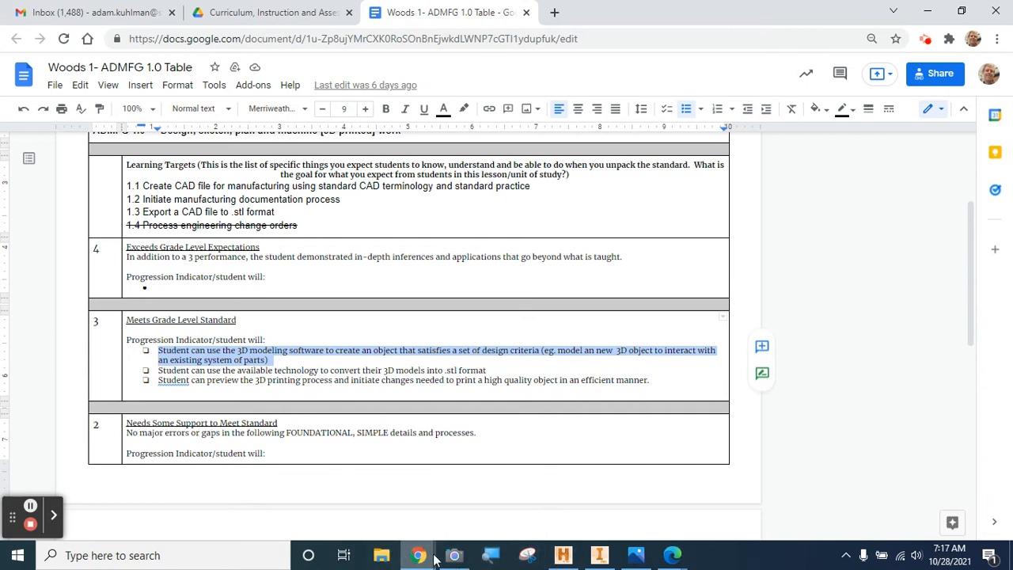
left_click(596, 555)
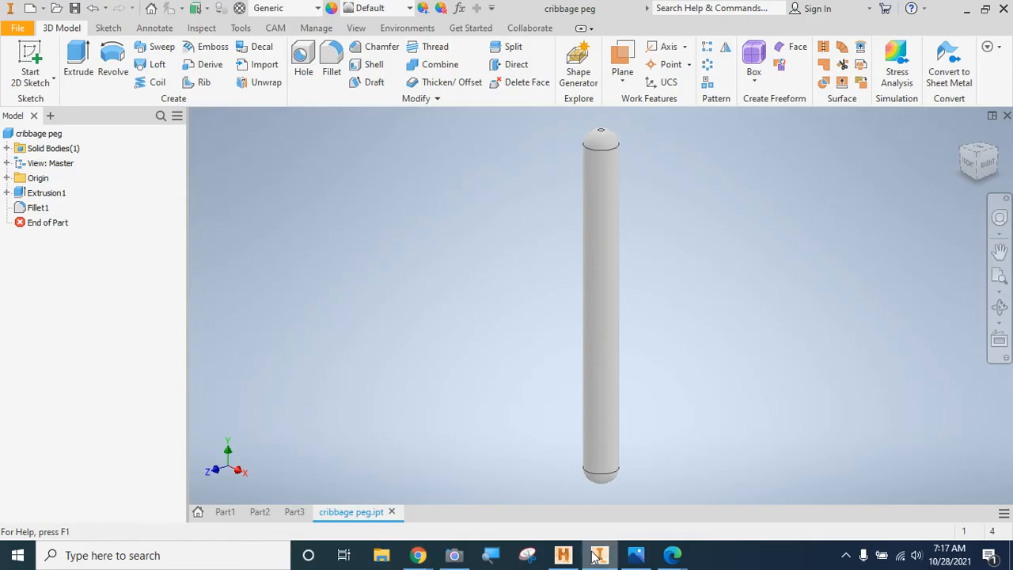
left_click(259, 512)
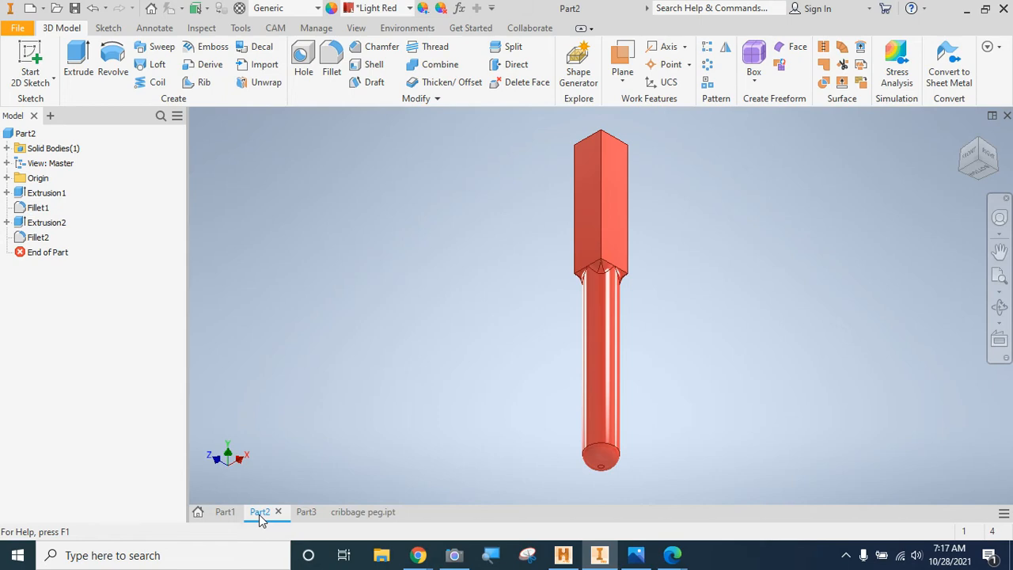
- Create another new part and start a 2D sketch on the horizontal XZ plane
left_click(150, 8)
left_click(266, 229)
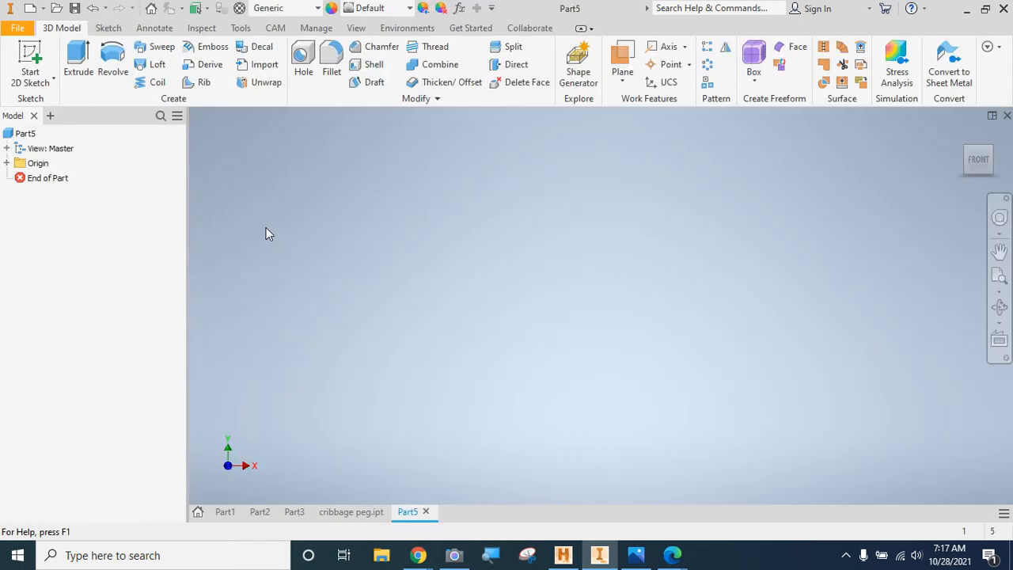
left_click(21, 64)
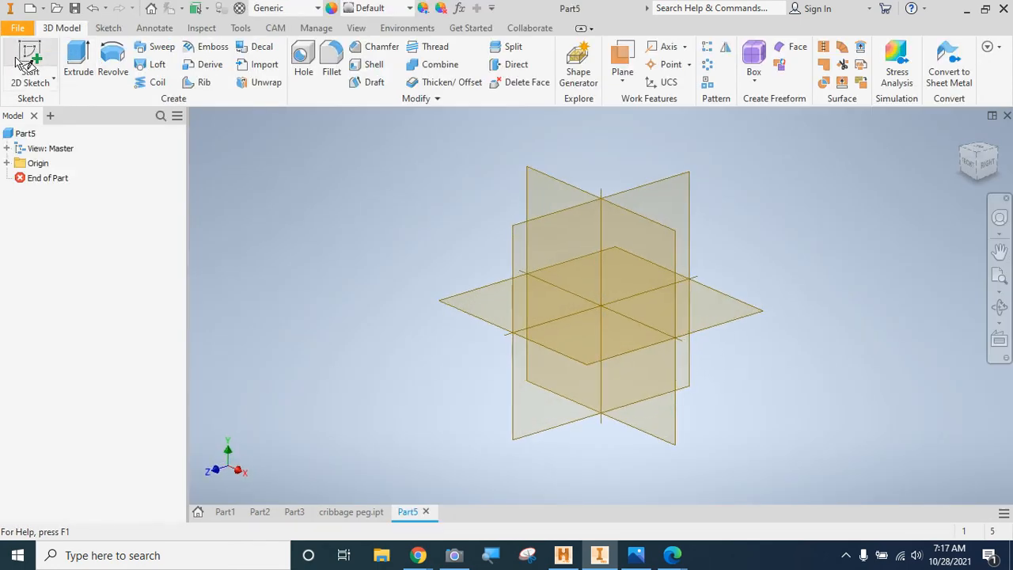
left_click(600, 358)
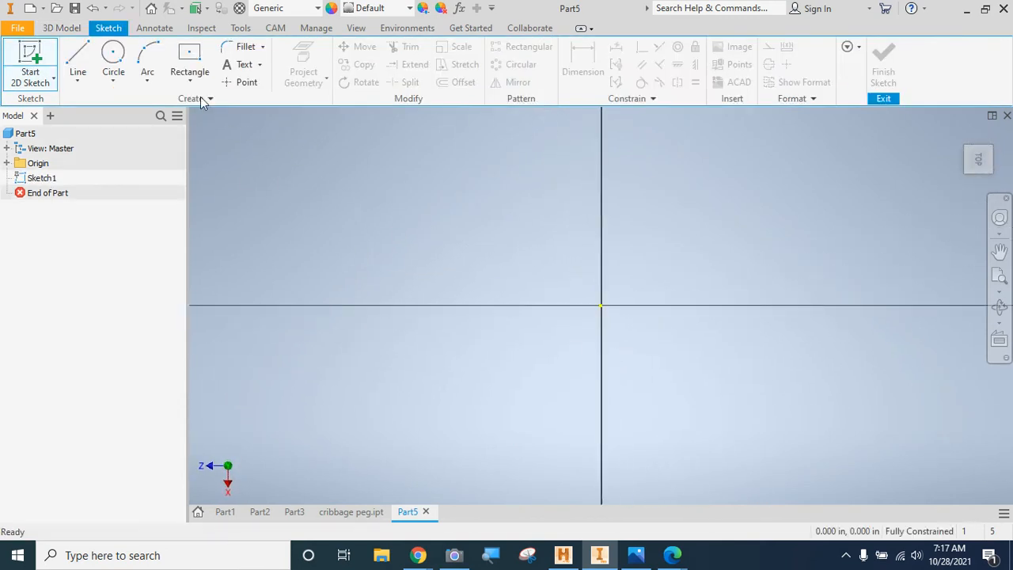
- Sketch a circle of .120 in diameter centred on the origin and finish the sketch
left_click(114, 53)
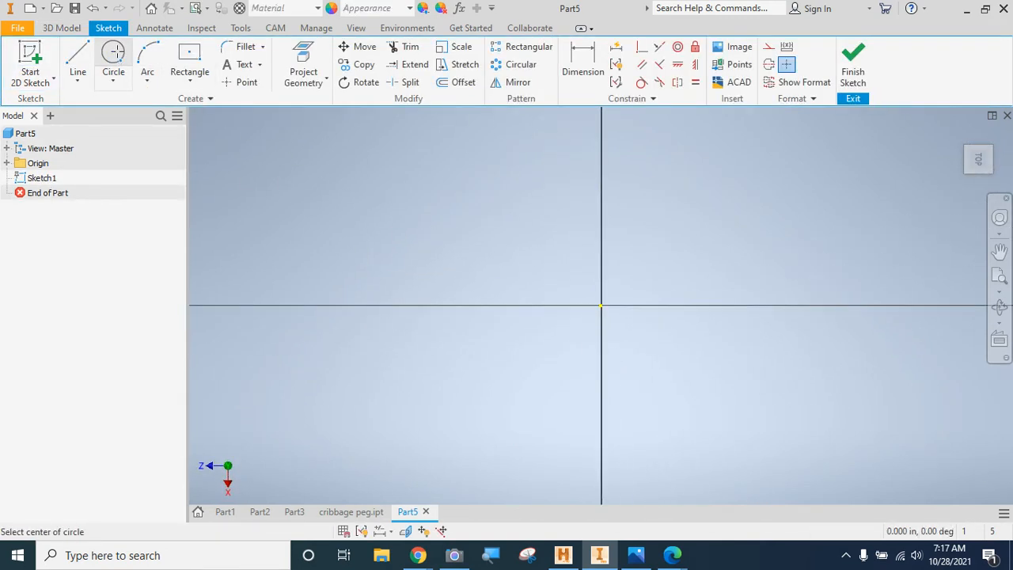
left_click(601, 306)
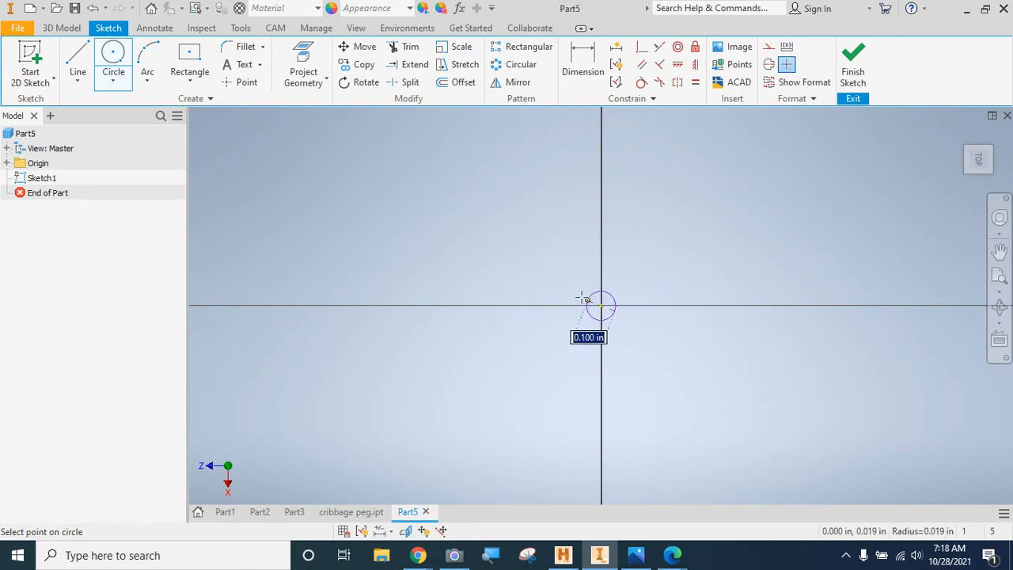
type(".12")
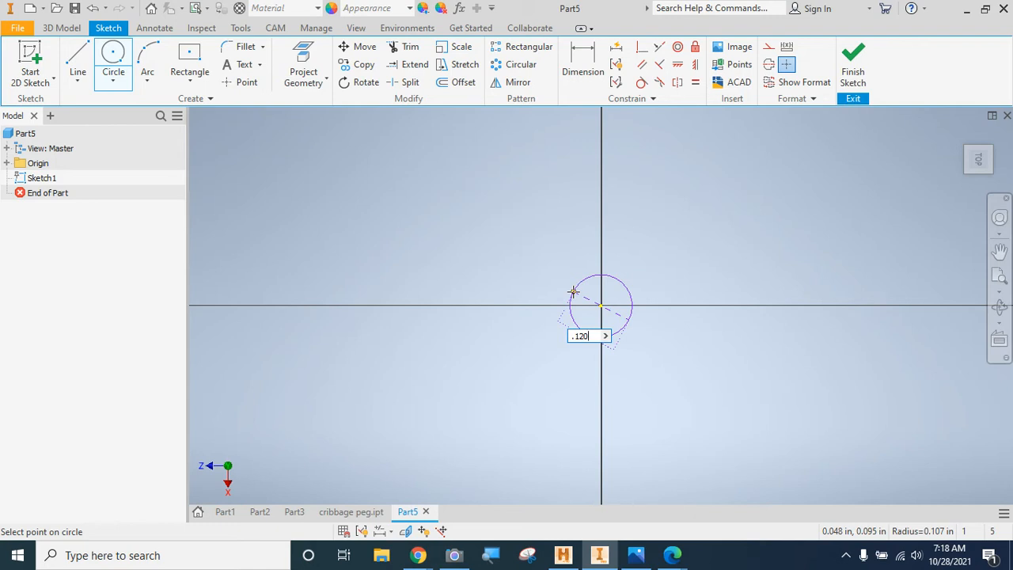
key("Return")
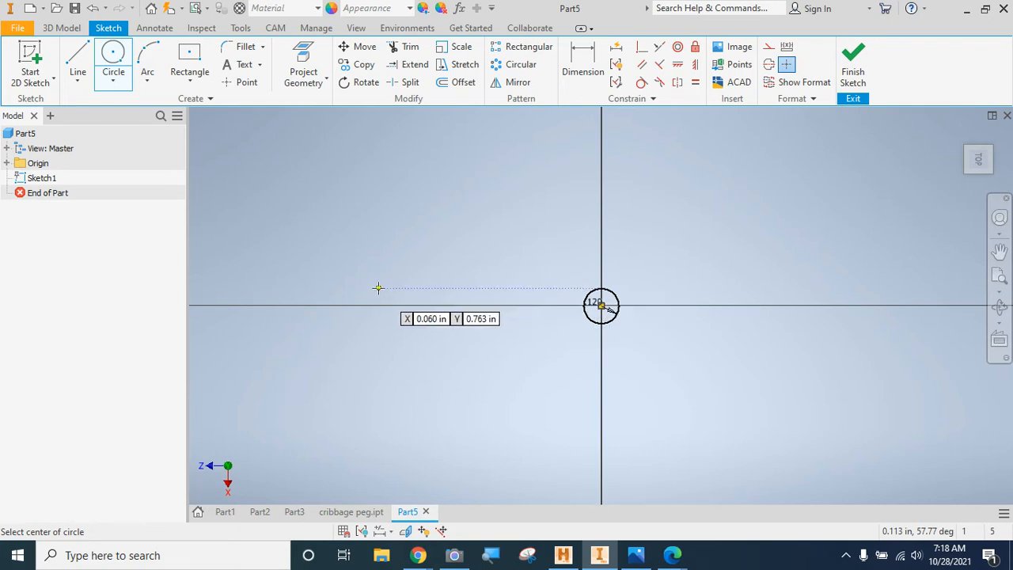
left_click(850, 62)
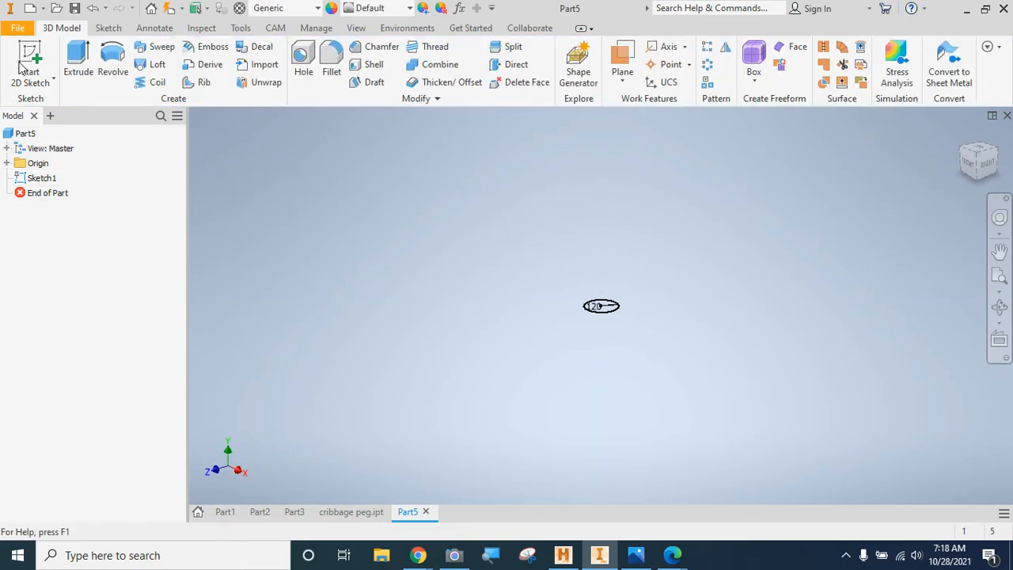
- Extrude the circle profile upward by .75 in to form the peg's shaft
left_click(78, 54)
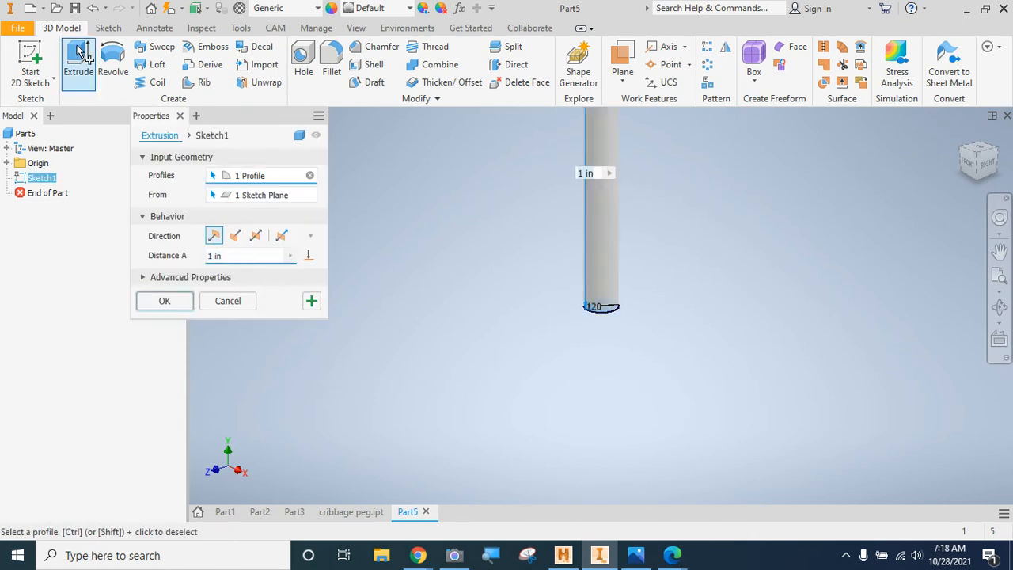
type(".75")
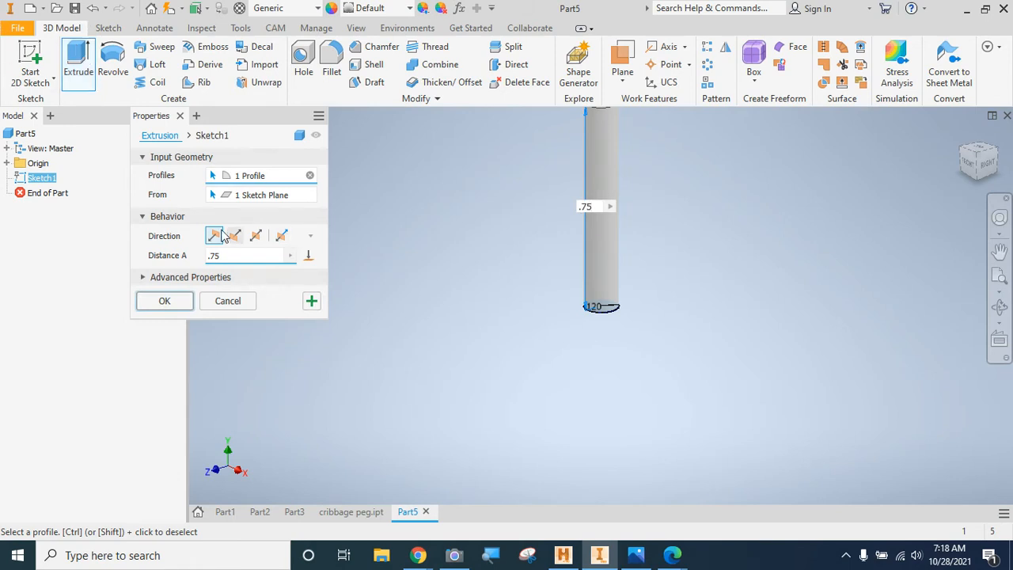
left_click(164, 300)
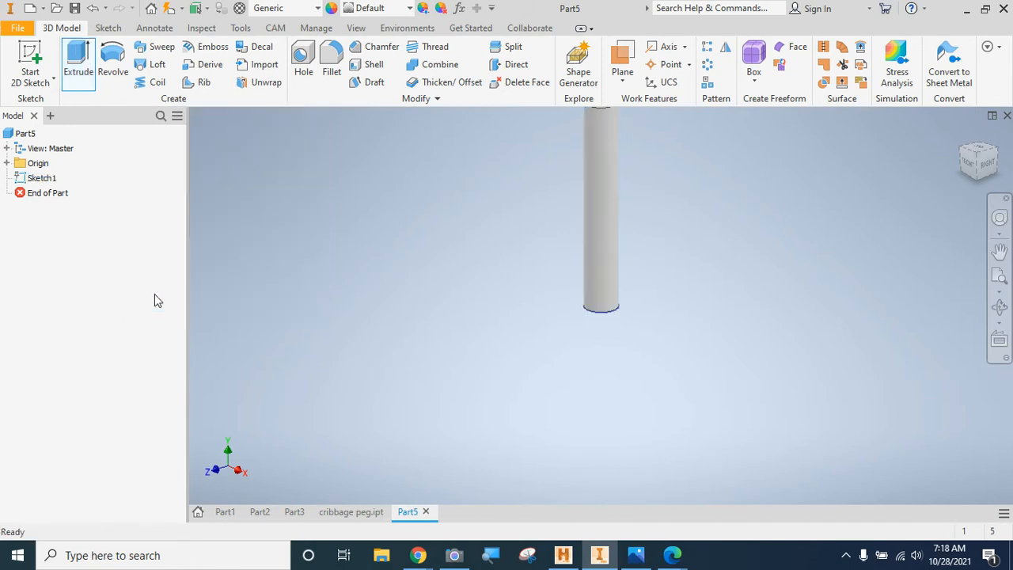
- Fillet the bottom edge of the cylinder with a .050 in radius
left_click(1001, 282)
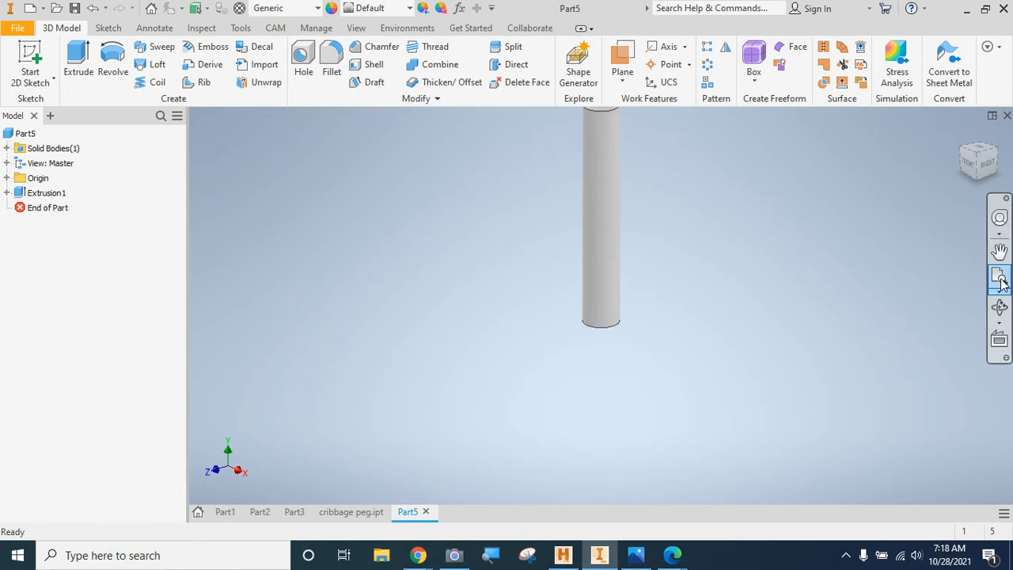
left_click(331, 57)
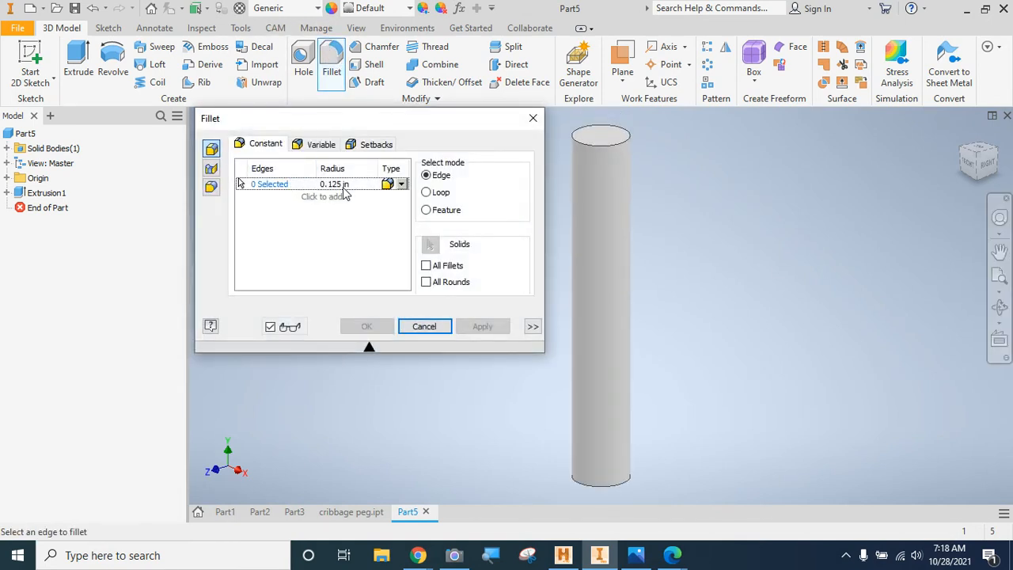
left_click(341, 186)
type("0")
type(".050")
left_click(602, 491)
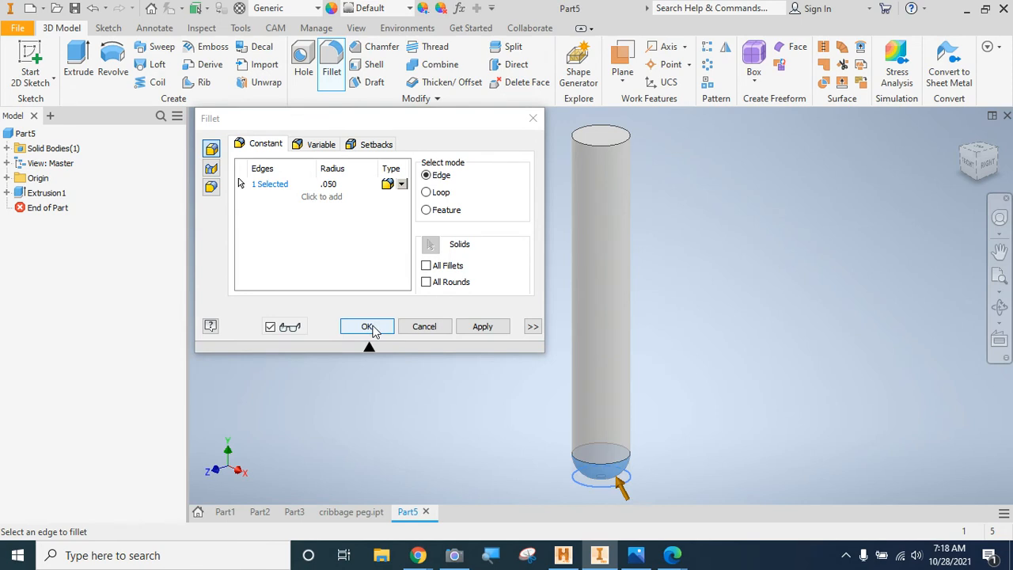
left_click(369, 327)
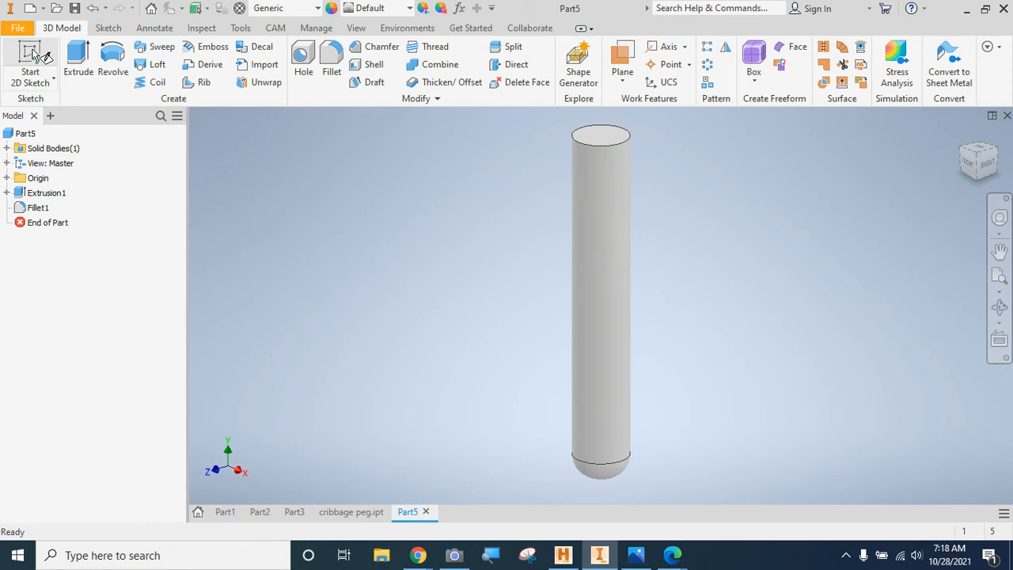
- On the cylinder's flat top face, sketch a two-point center rectangle 0.120 in square around the origin, enclosing the circular edge, and finish the sketch
left_click(35, 57)
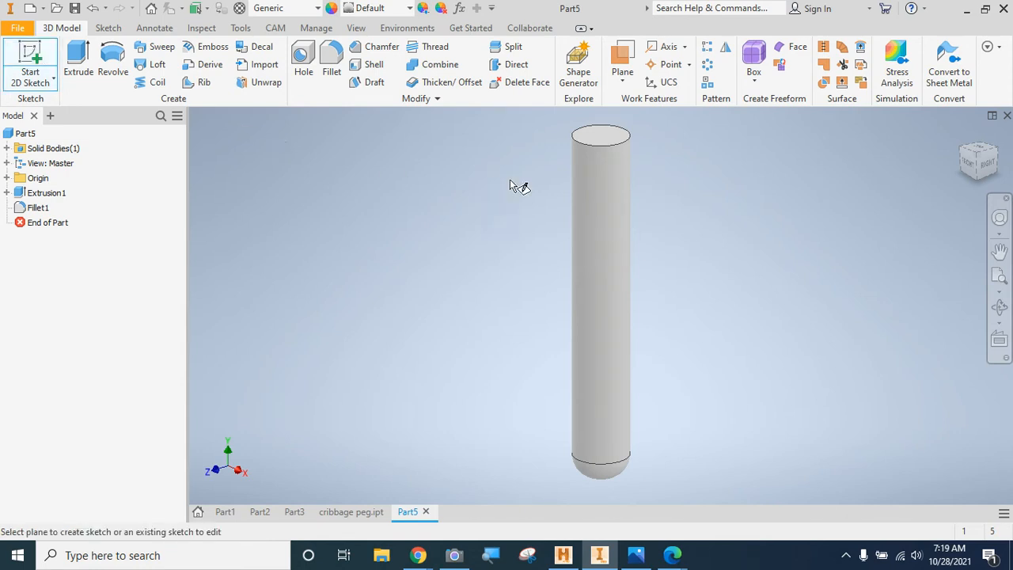
left_click(592, 137)
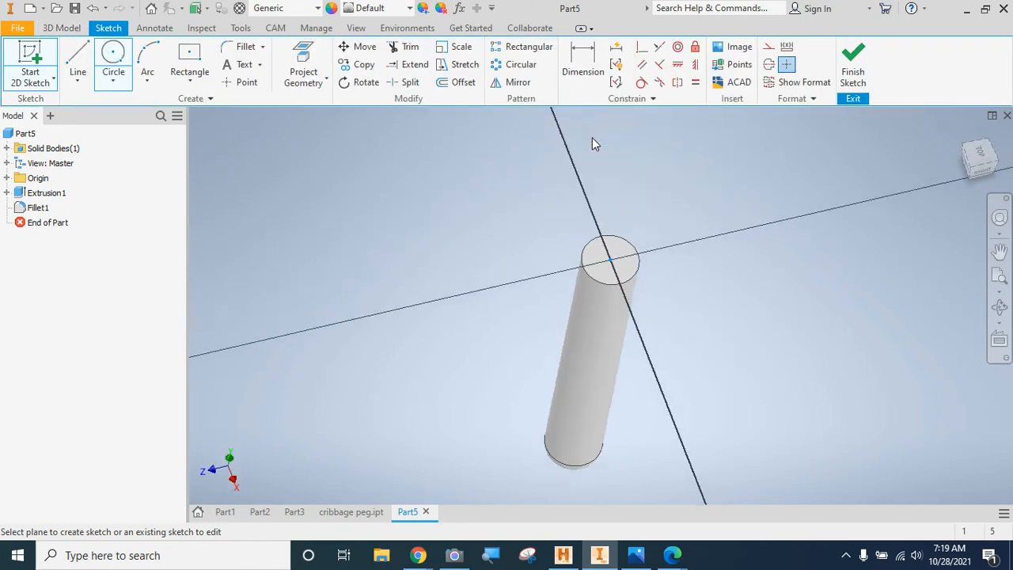
left_click(198, 85)
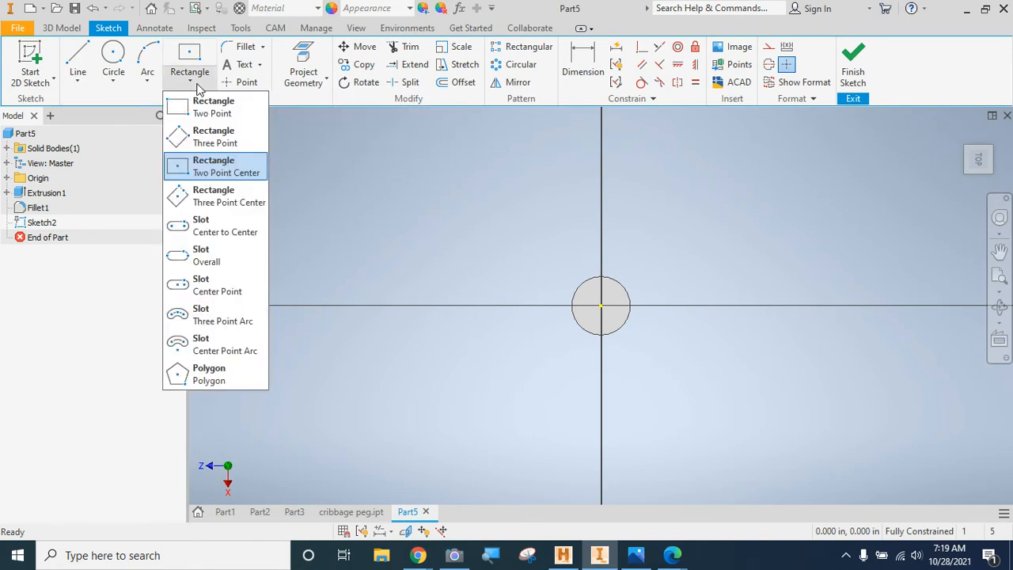
left_click(200, 166)
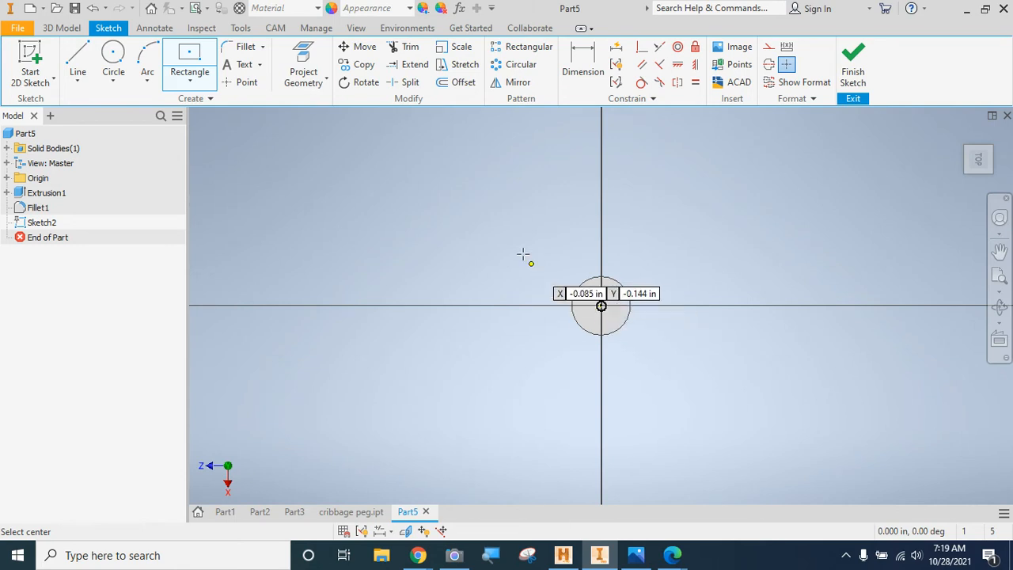
left_click(601, 306)
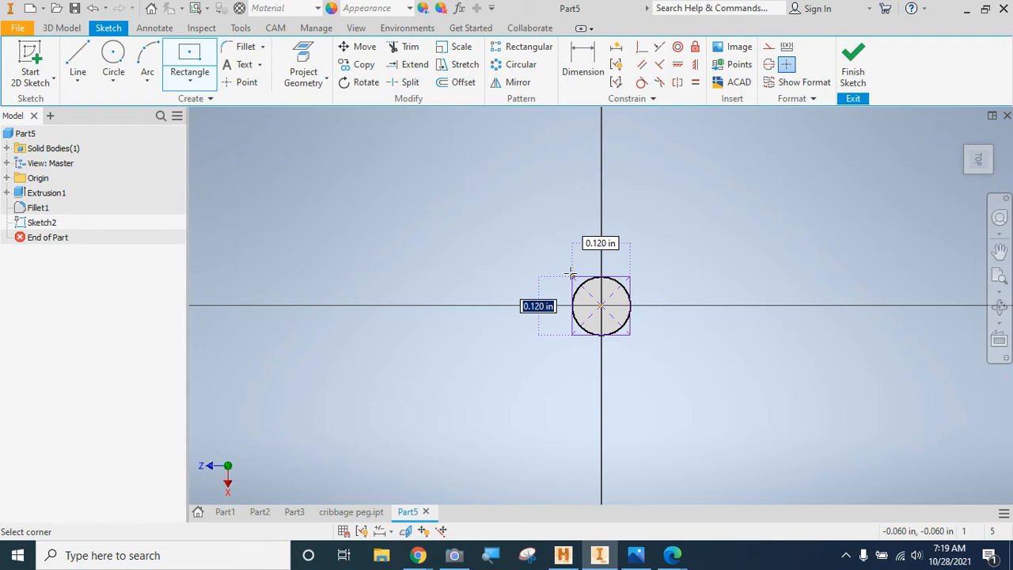
key("Escape")
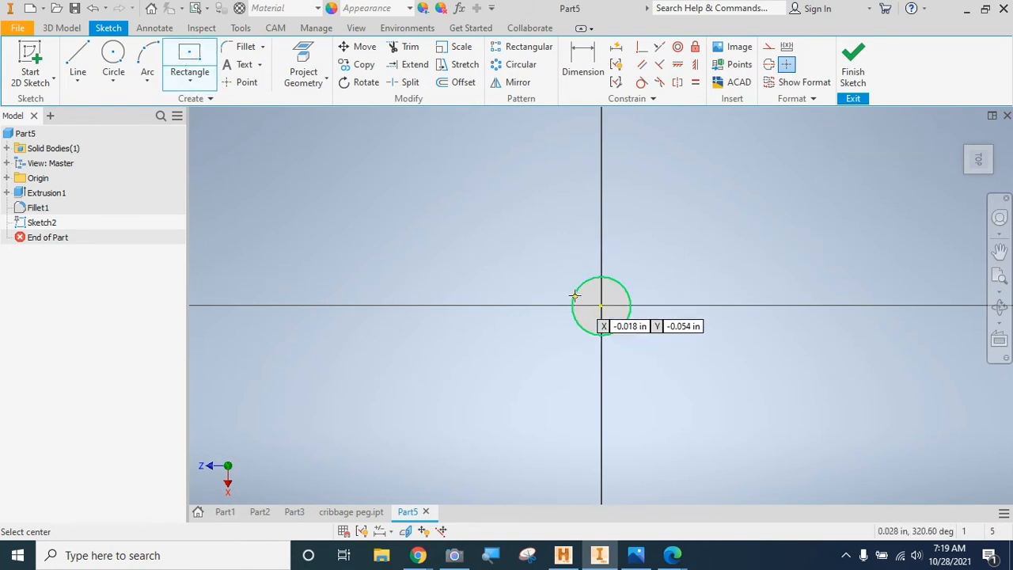
left_click(602, 305)
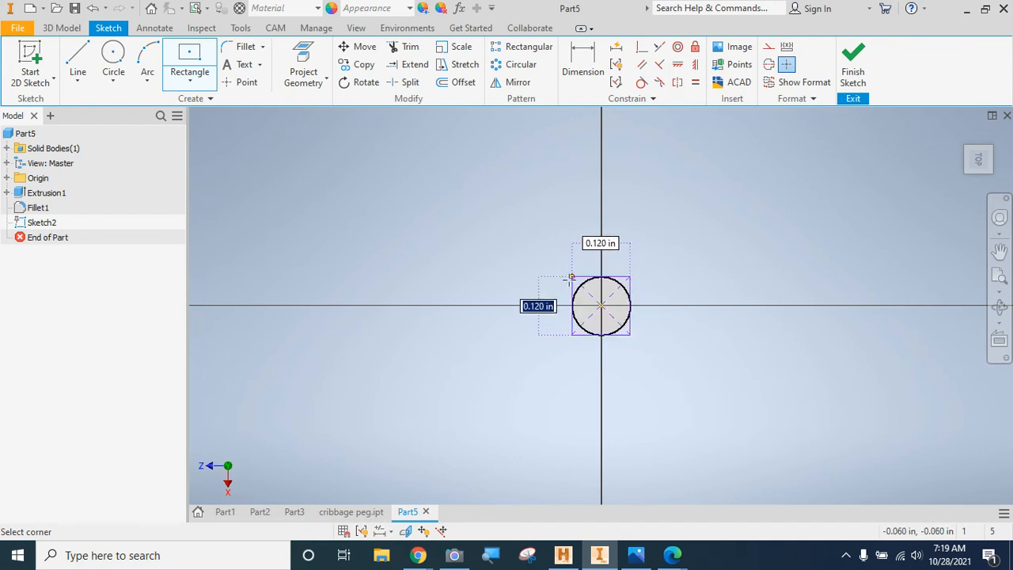
left_click(571, 277)
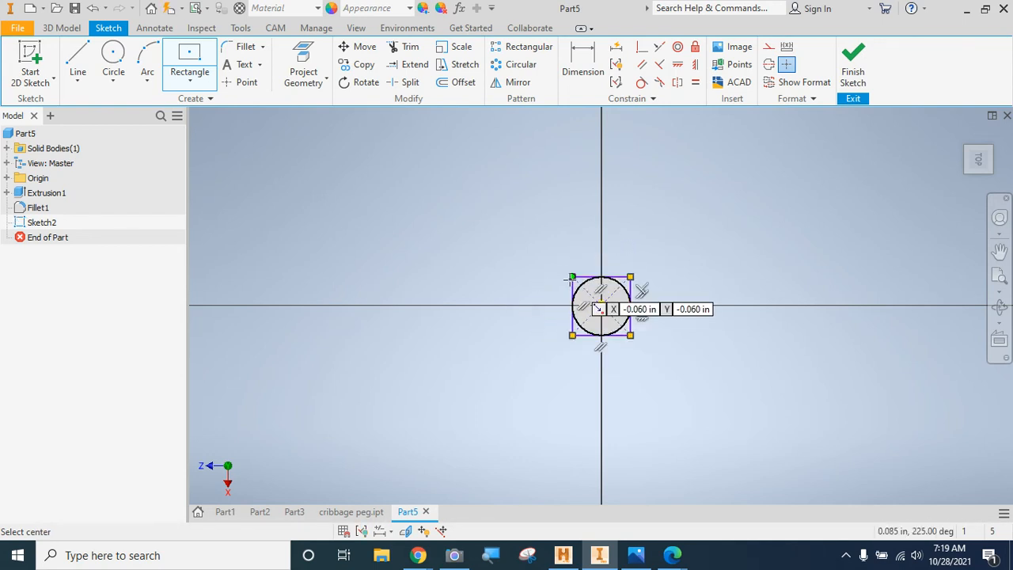
left_click(851, 79)
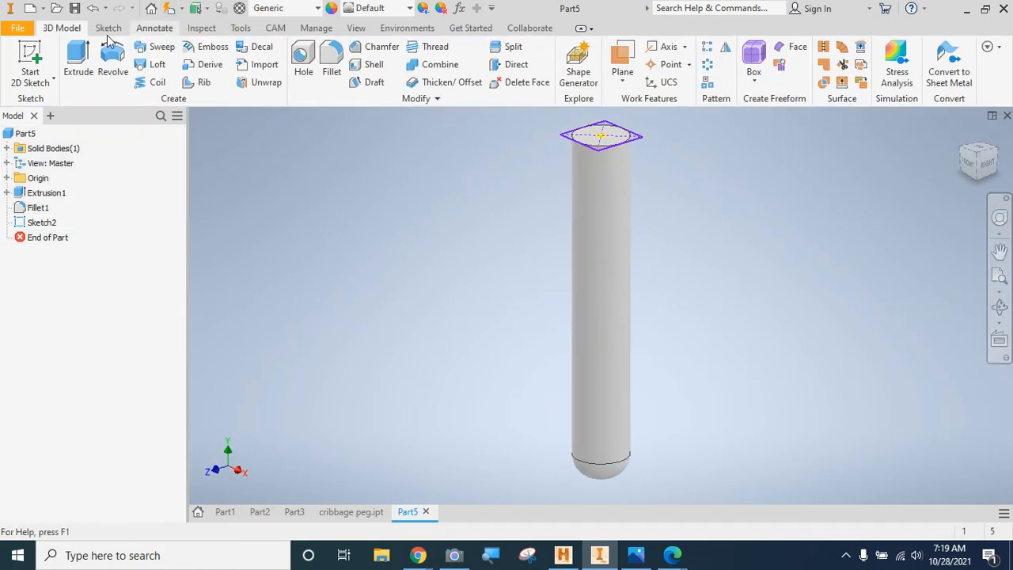
- Extrude the square profile upward by .5 in from the top of the shaft to form the peg's head
left_click(78, 62)
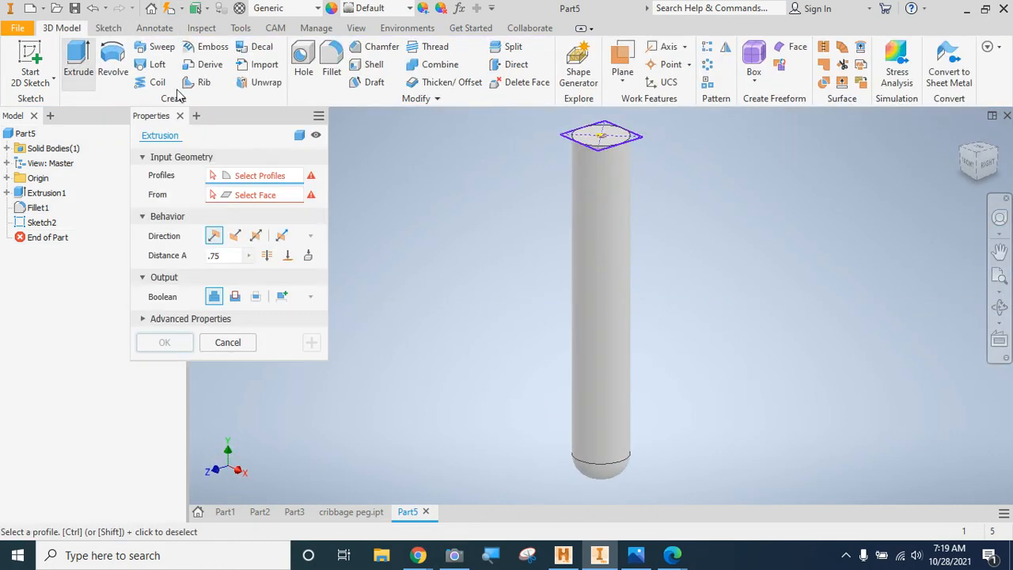
left_click(595, 141)
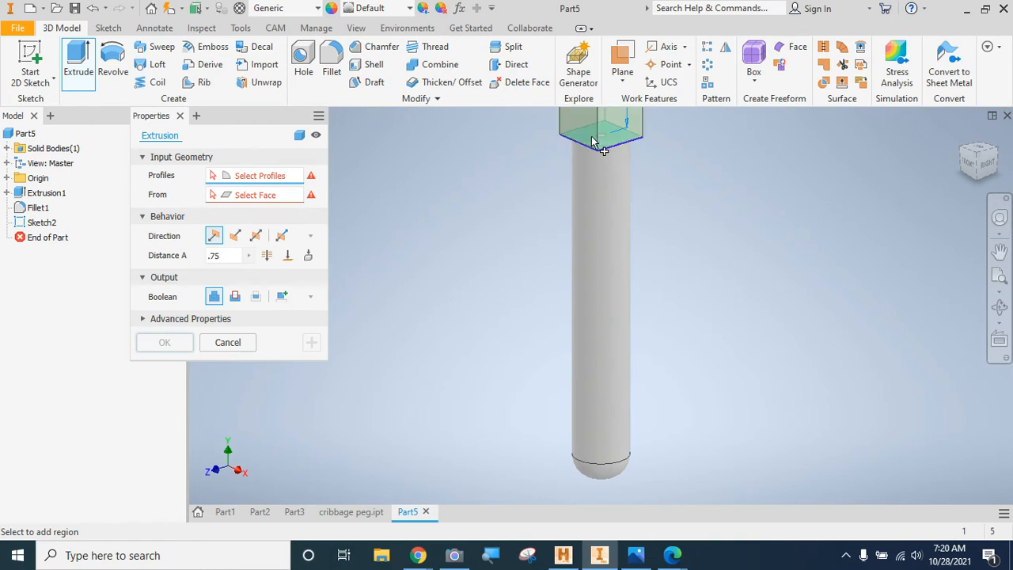
left_click(999, 275)
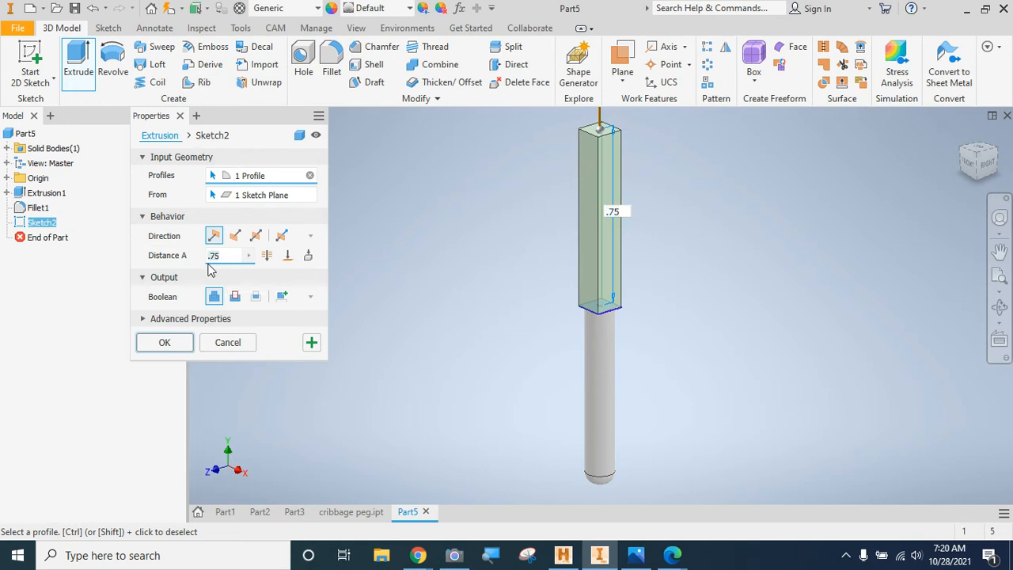
key("BackSpace")
key("BackSpace")
key("BackSpace")
type(".5")
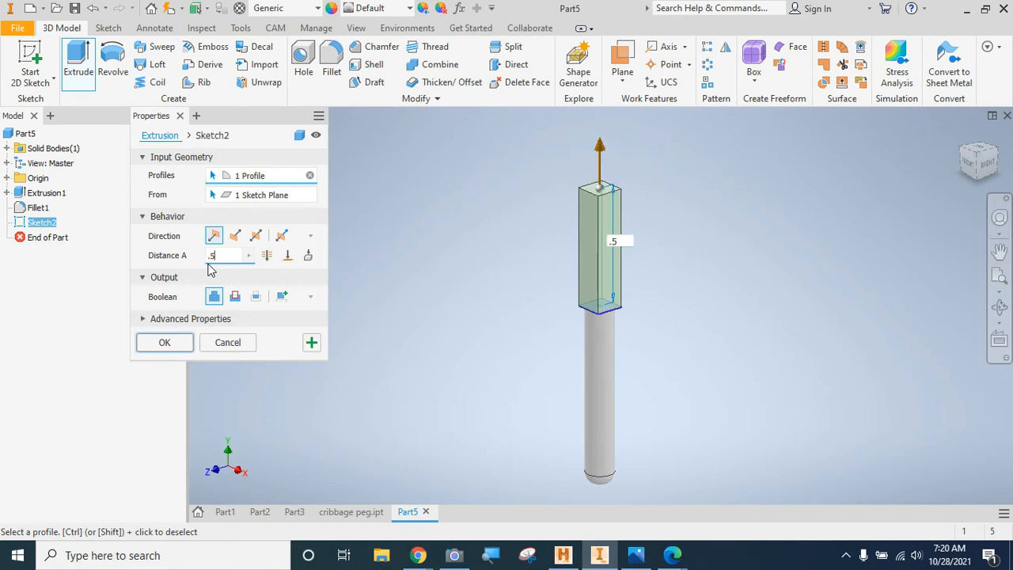
left_click(164, 343)
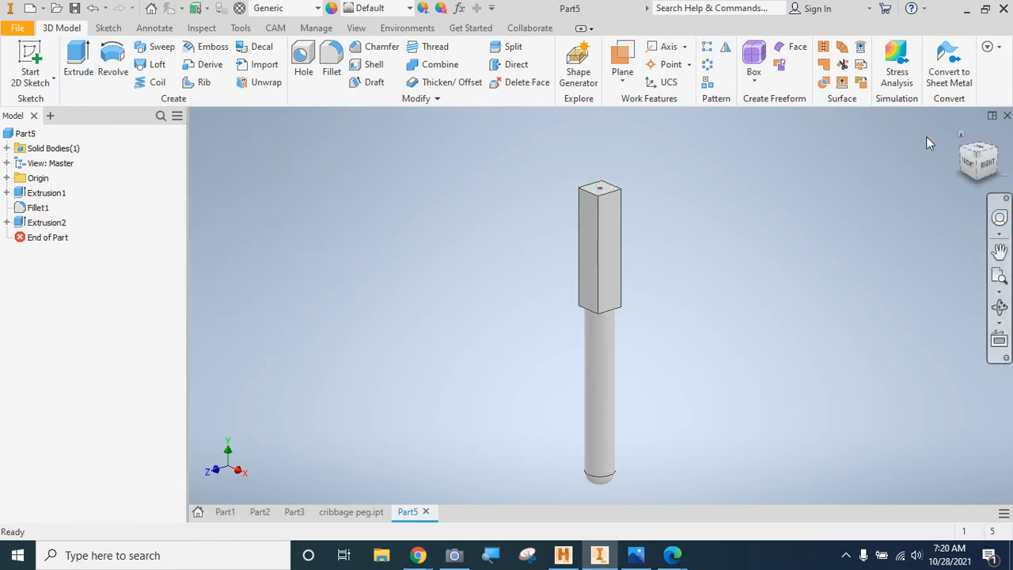
- Compare with the red peg in Part2 and fillet the four bottom edges of Part5's square head with a .050 in radius
left_click(979, 178)
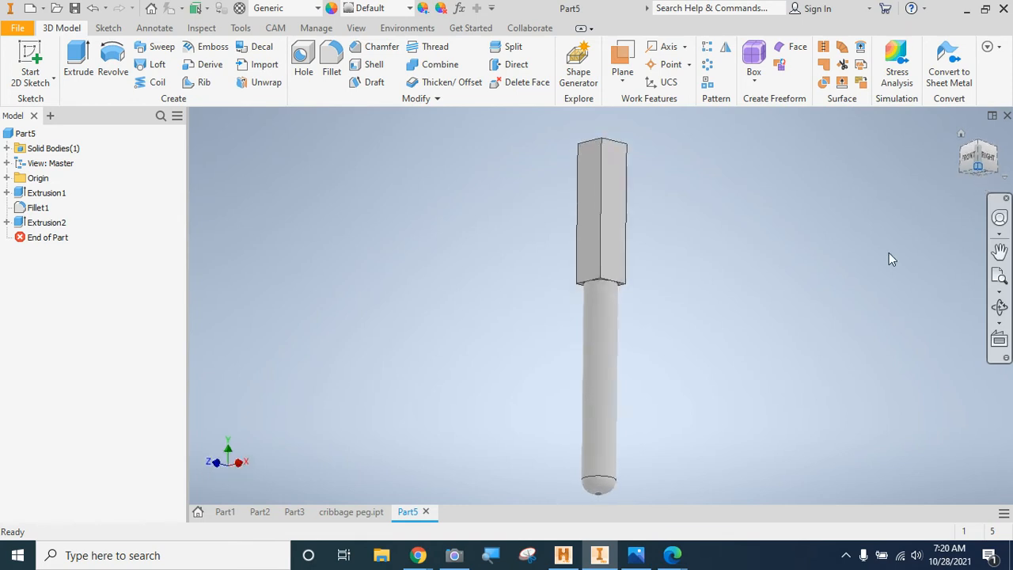
left_click(260, 512)
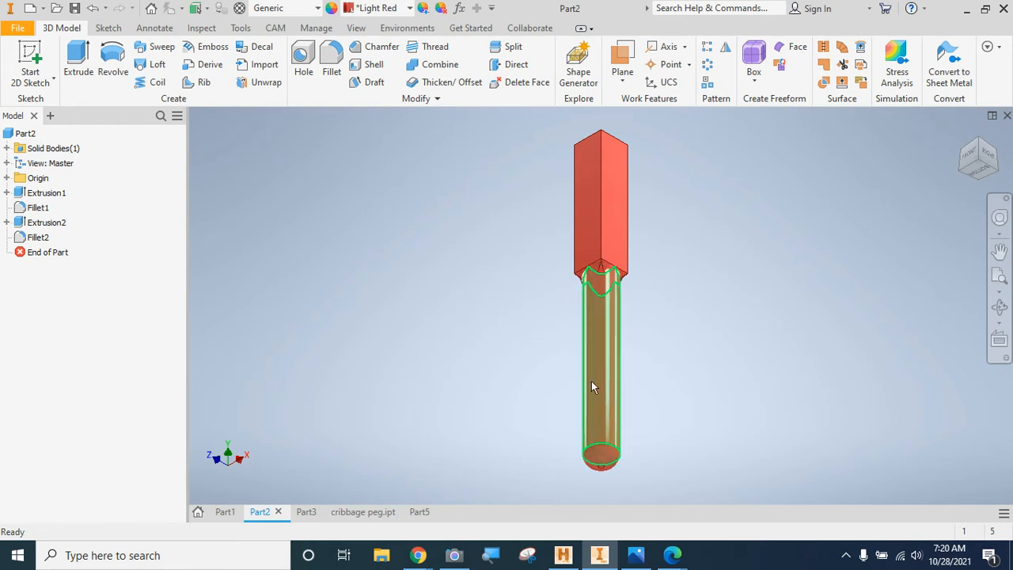
left_click(422, 515)
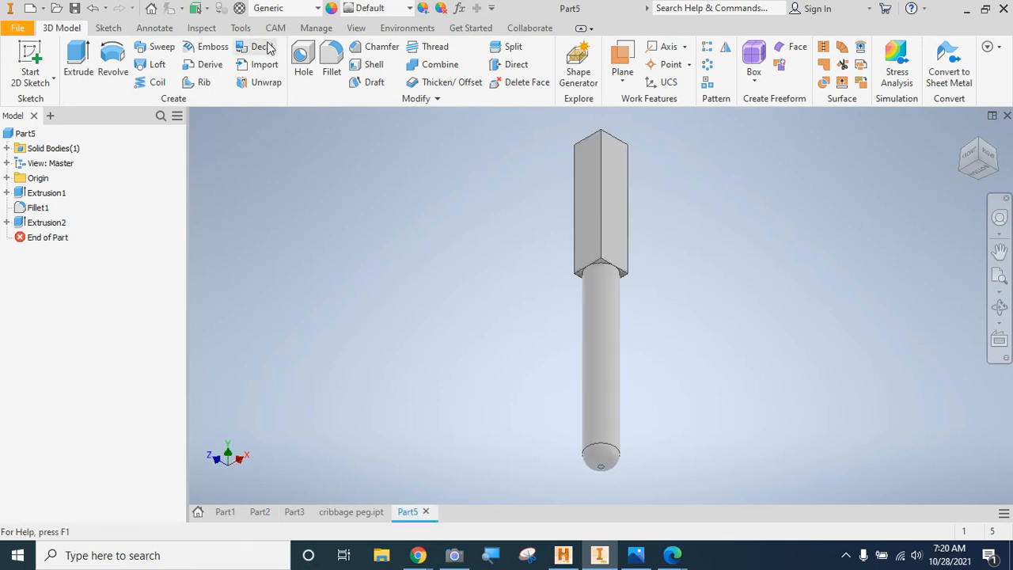
left_click(332, 62)
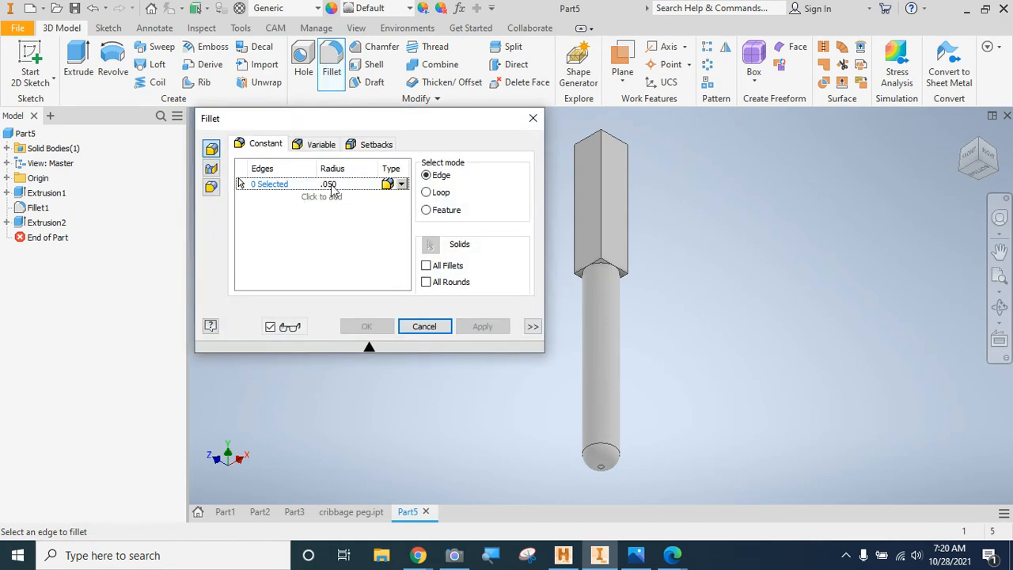
left_click(606, 270)
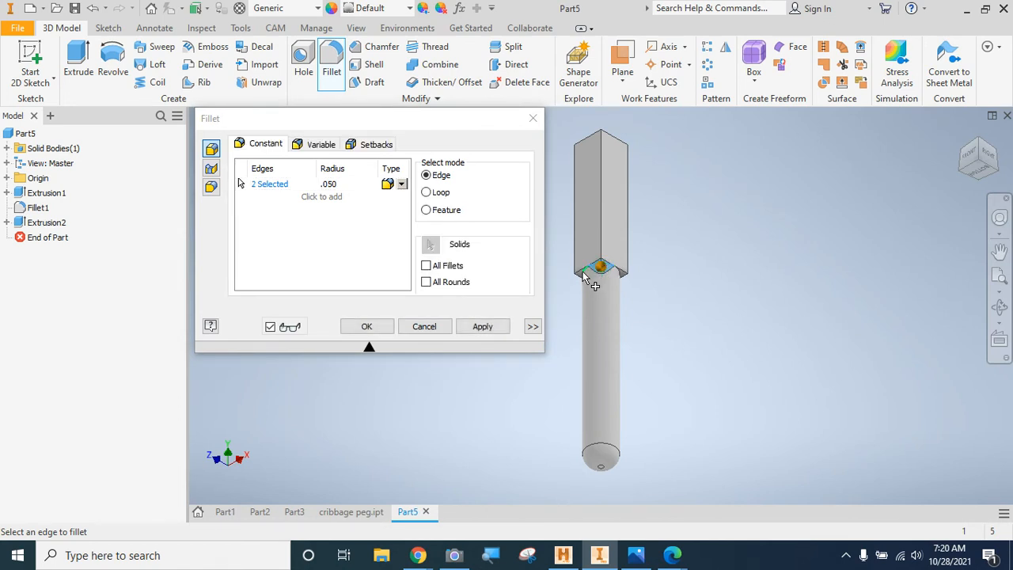
left_click(622, 278)
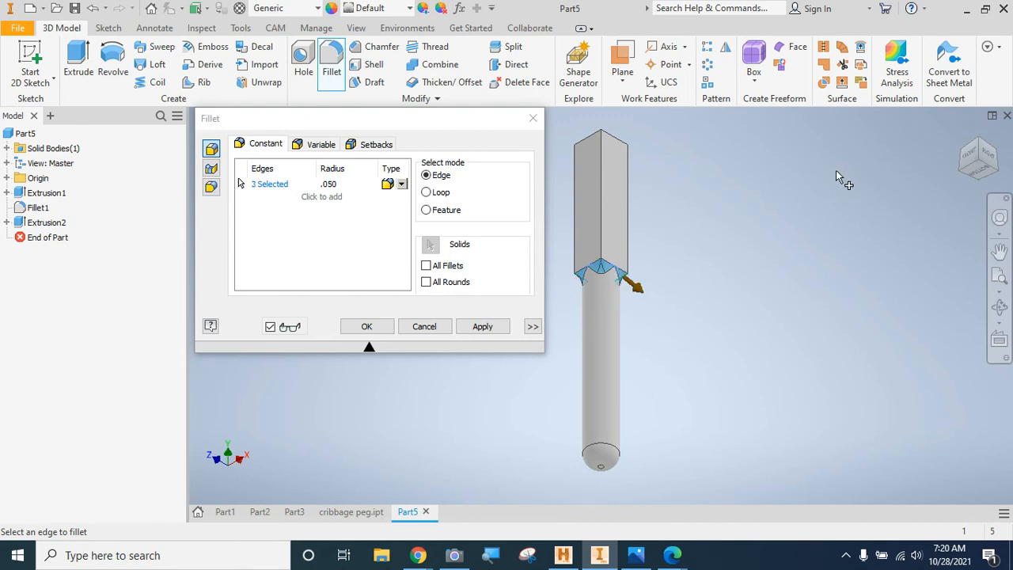
left_click(979, 185)
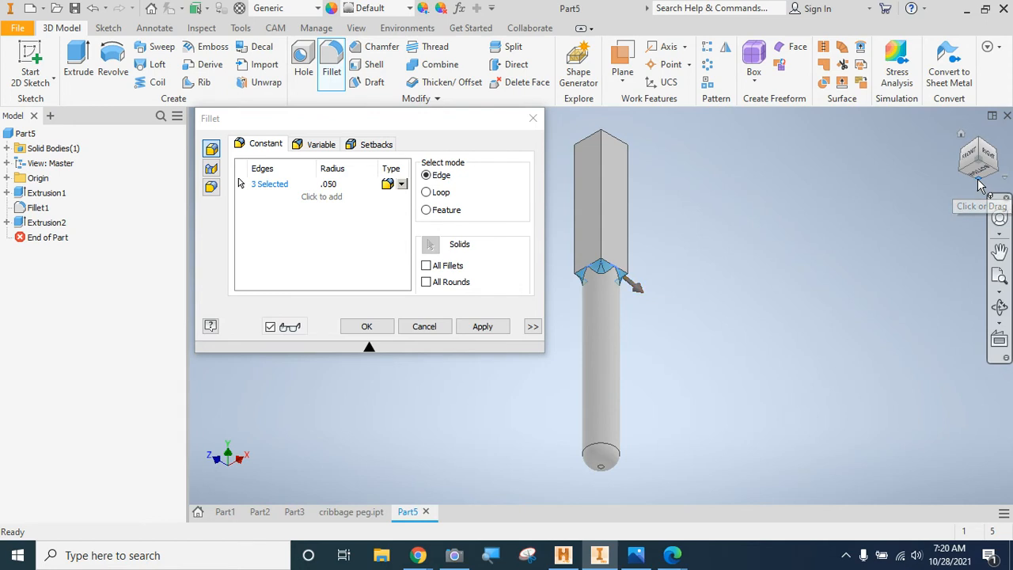
left_click(601, 267)
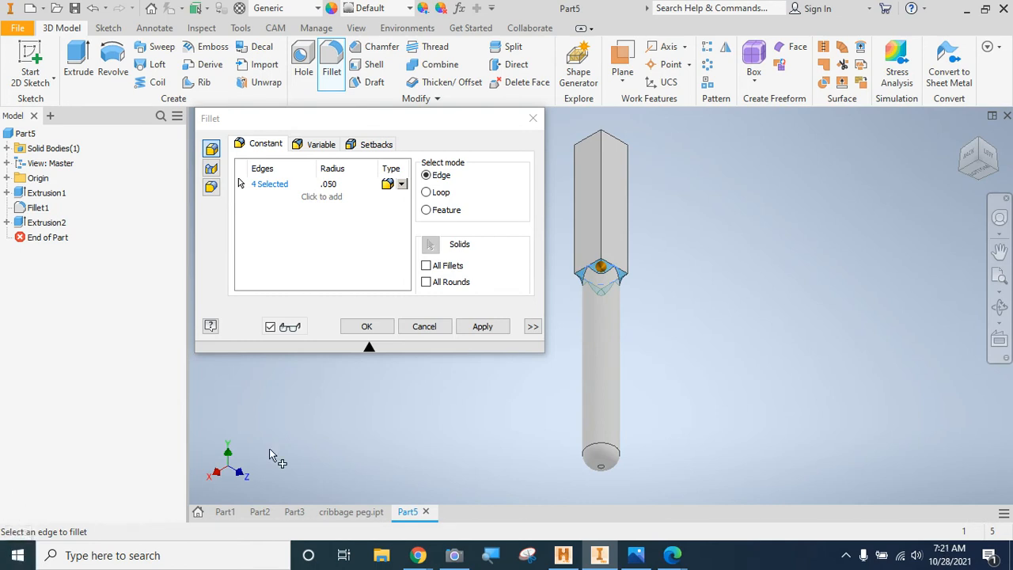
left_click(361, 326)
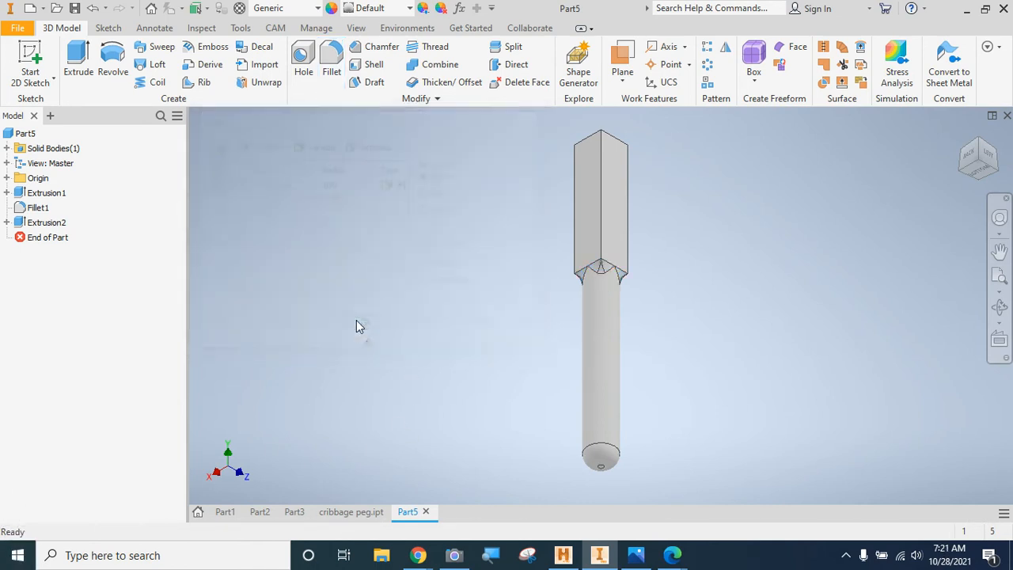
- Examine the square-headed peg from above, the plain rounded peg in cribbage peg.ipt and the ball-headed peg in Part3
left_click(999, 157)
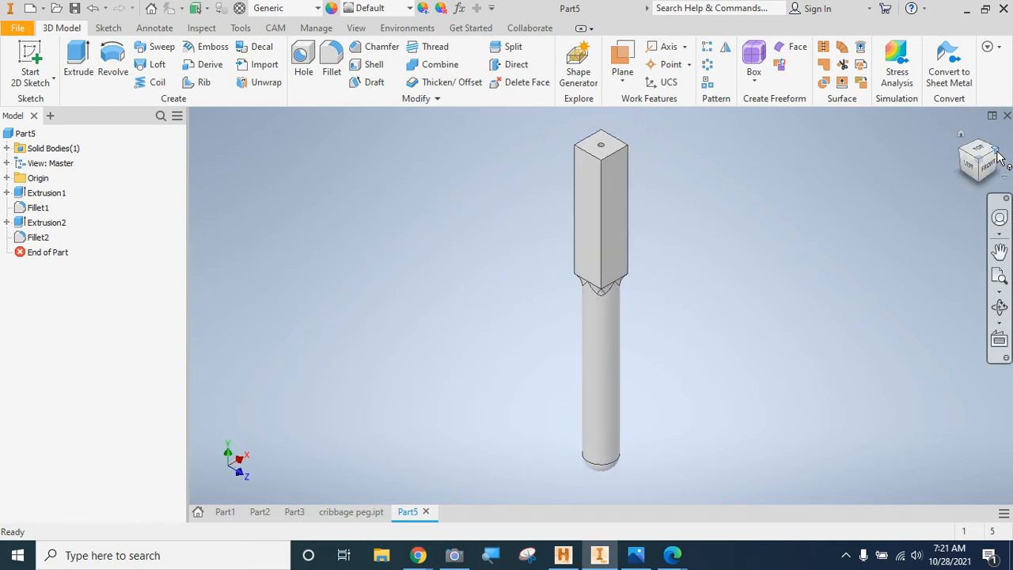
left_click(37, 53)
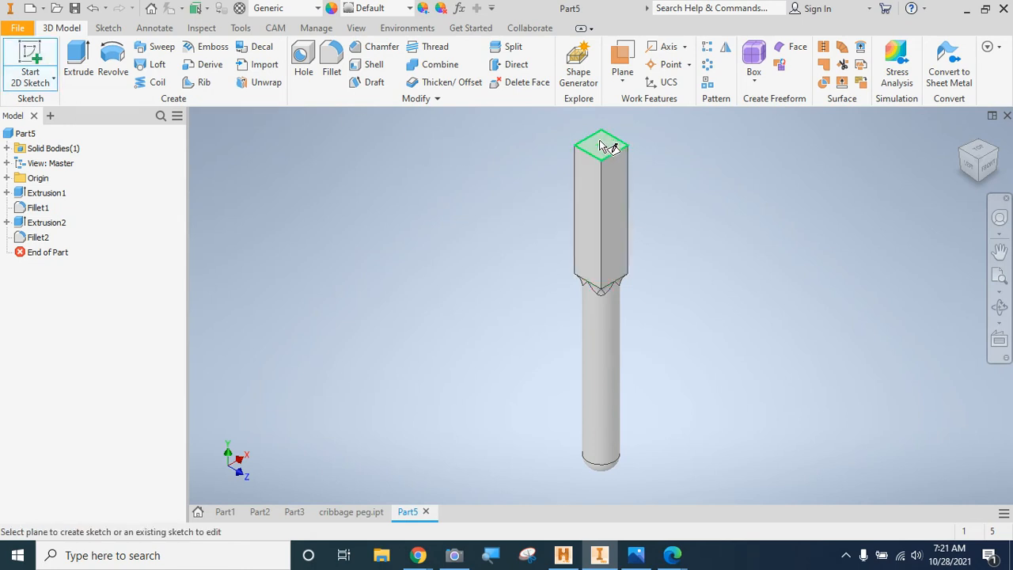
mouse_move(623, 169)
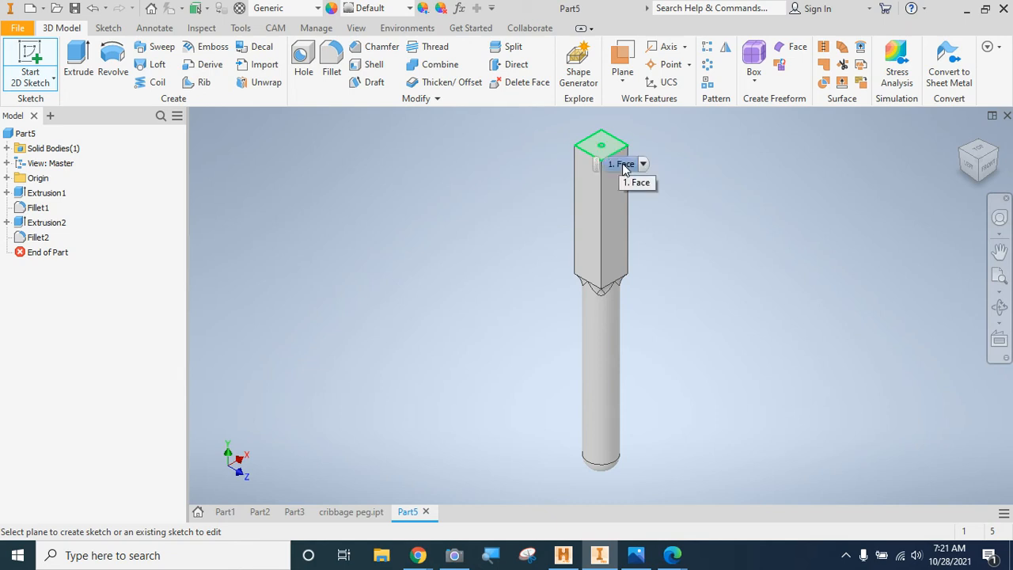
left_click(341, 510)
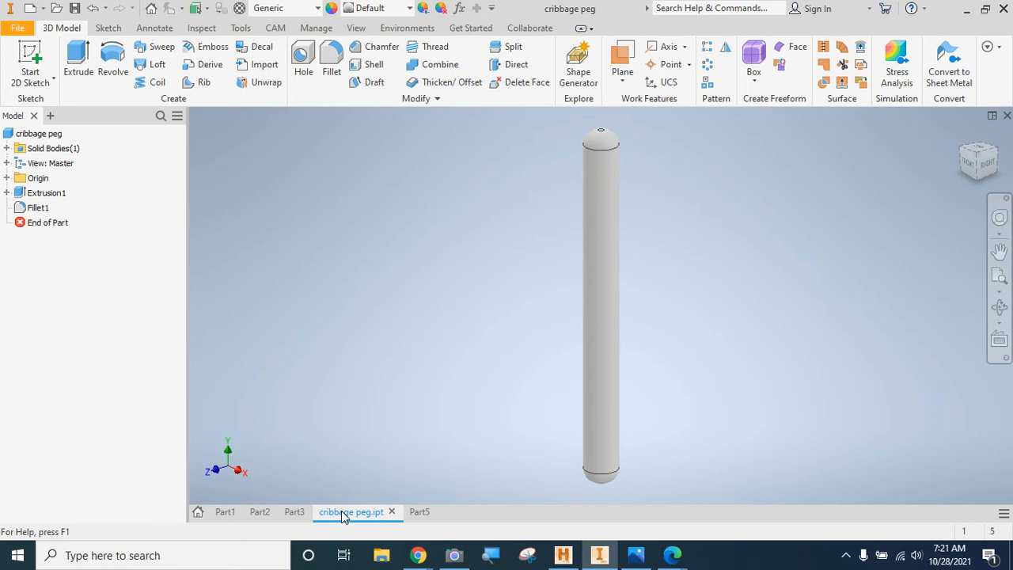
left_click(295, 512)
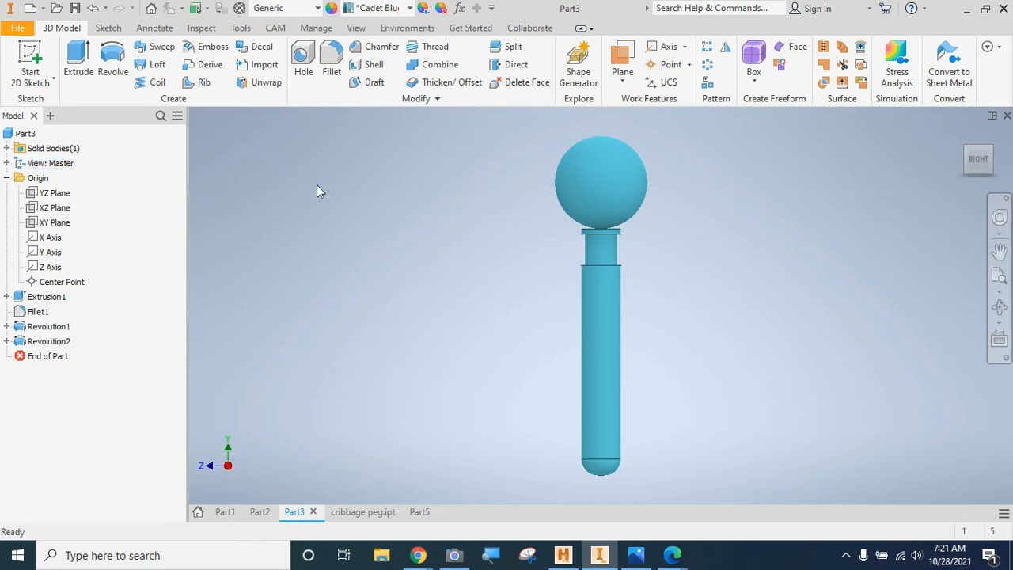
- Create a new part, sketch a .120 in diameter circle centred on the origin on the horizontal plane, and finish the sketch
left_click(152, 8)
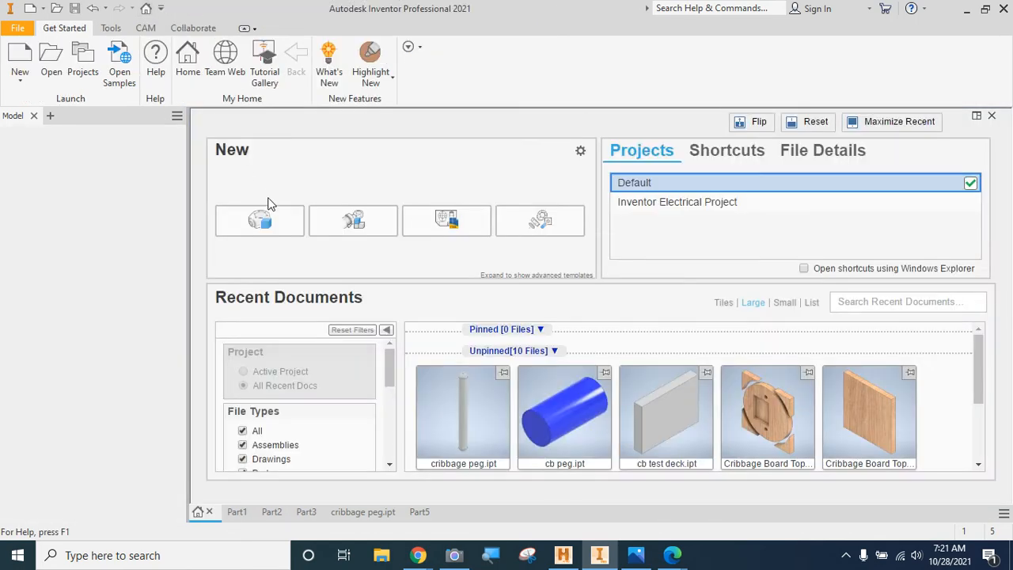
left_click(266, 220)
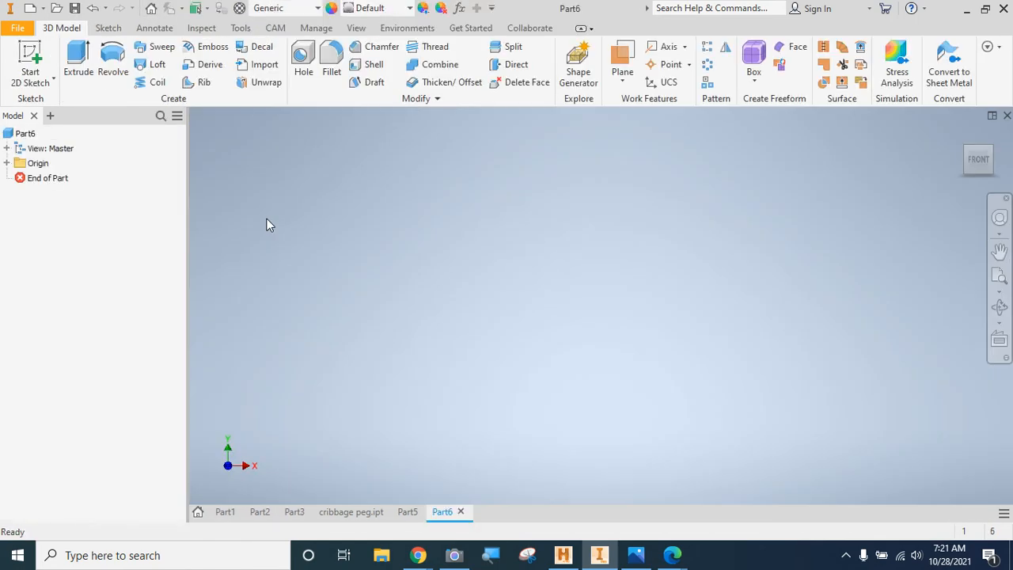
left_click(30, 54)
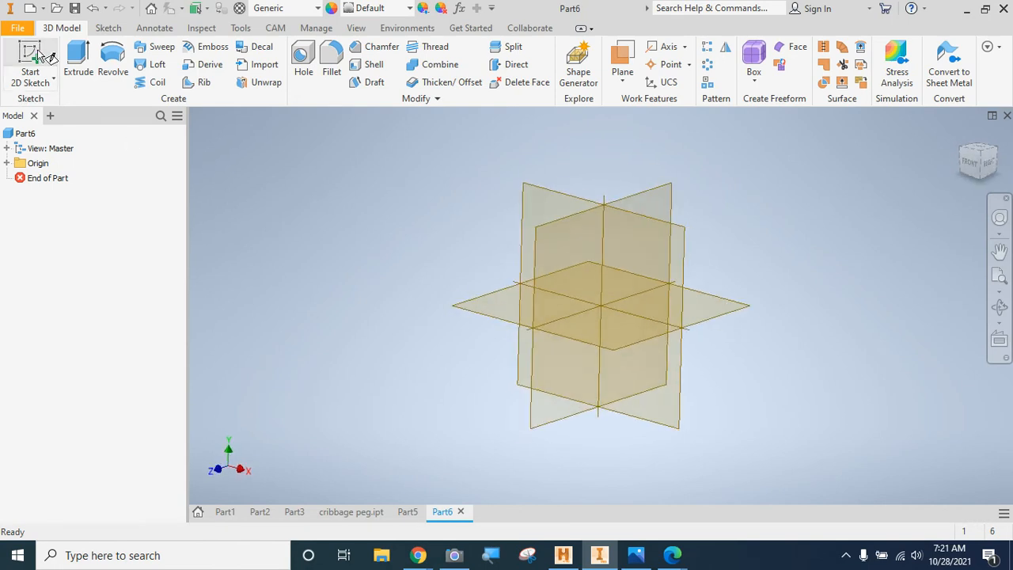
left_click(575, 328)
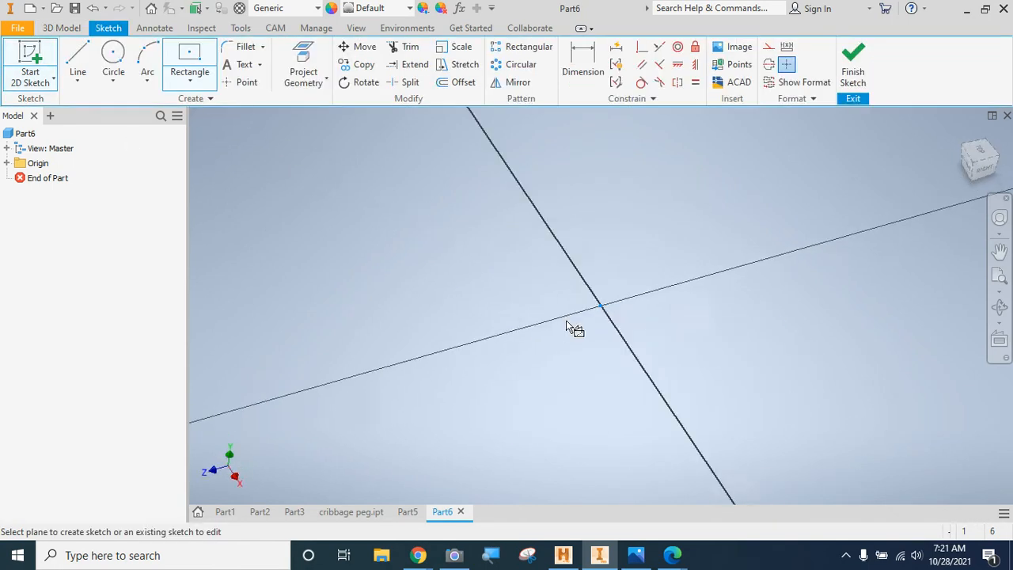
left_click(114, 56)
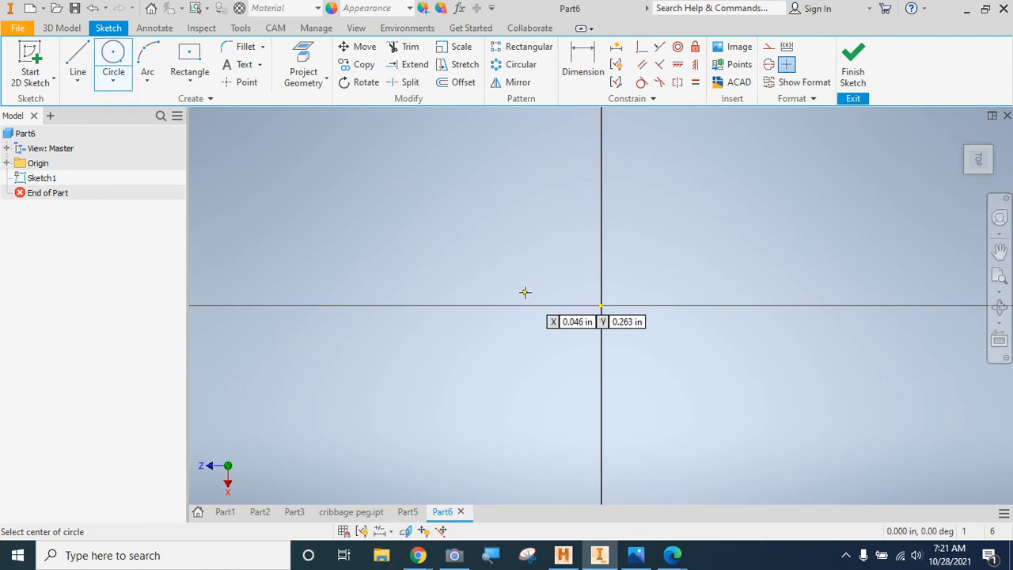
left_click(602, 305)
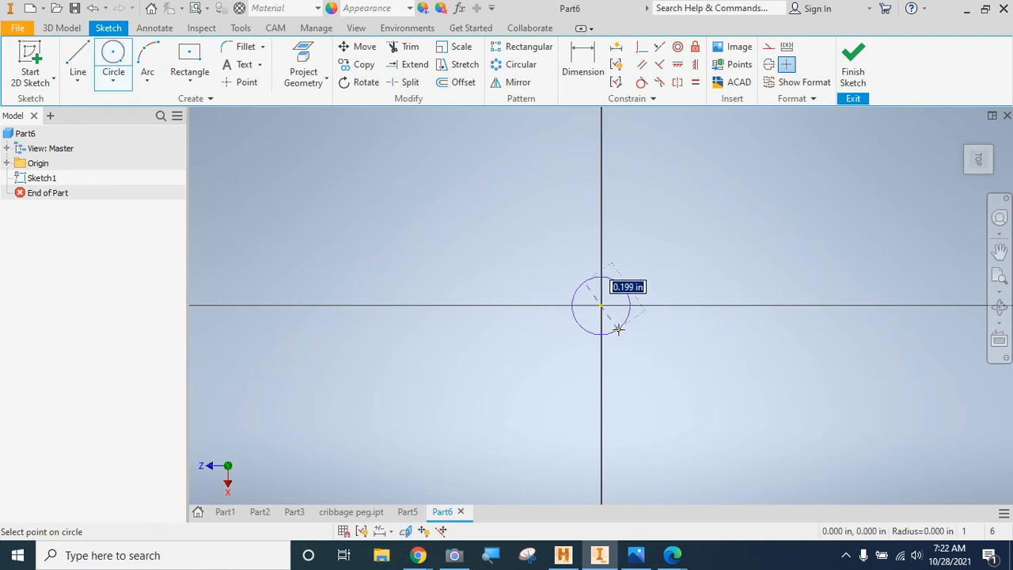
type(".12")
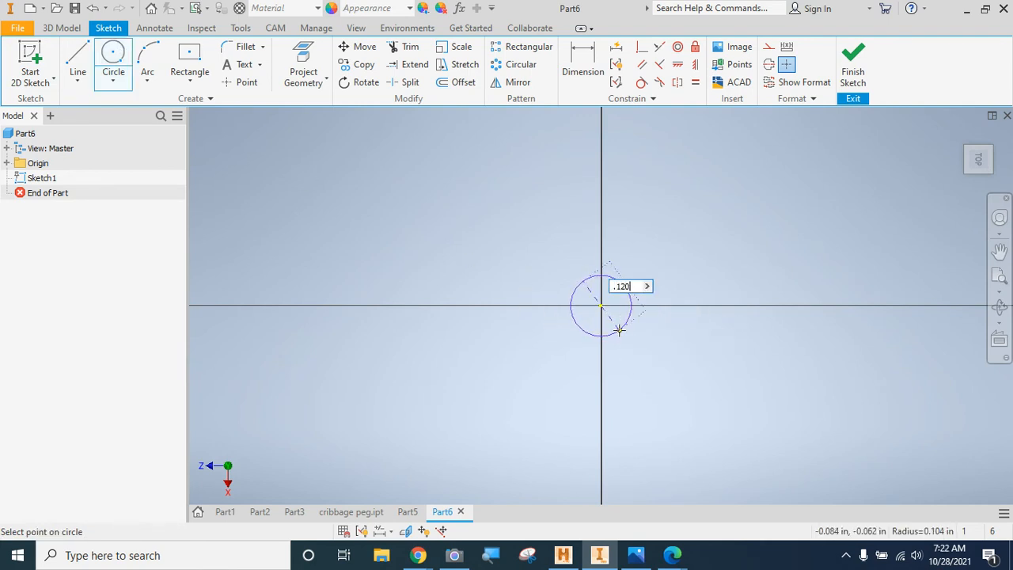
key("Return")
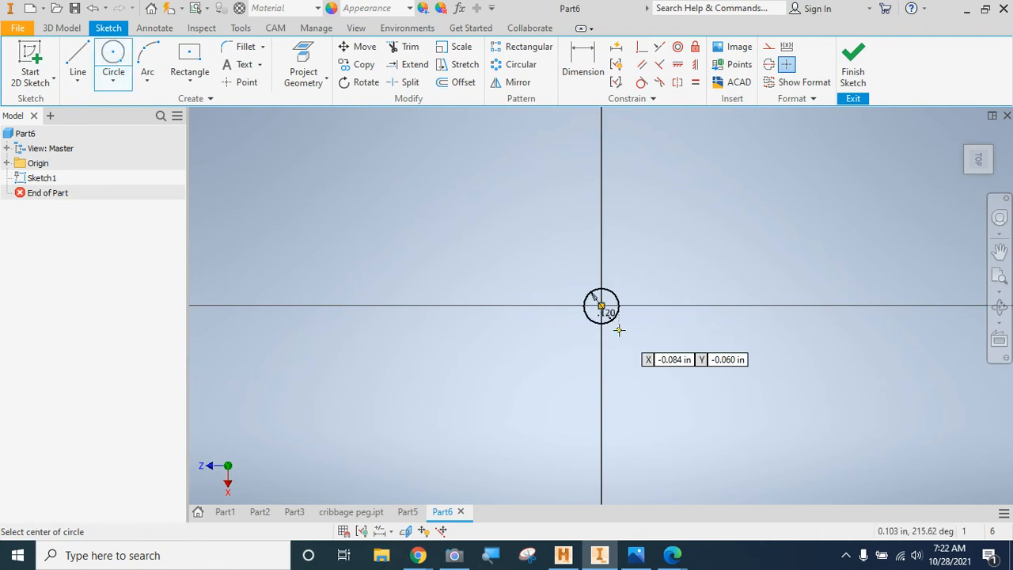
left_click(851, 70)
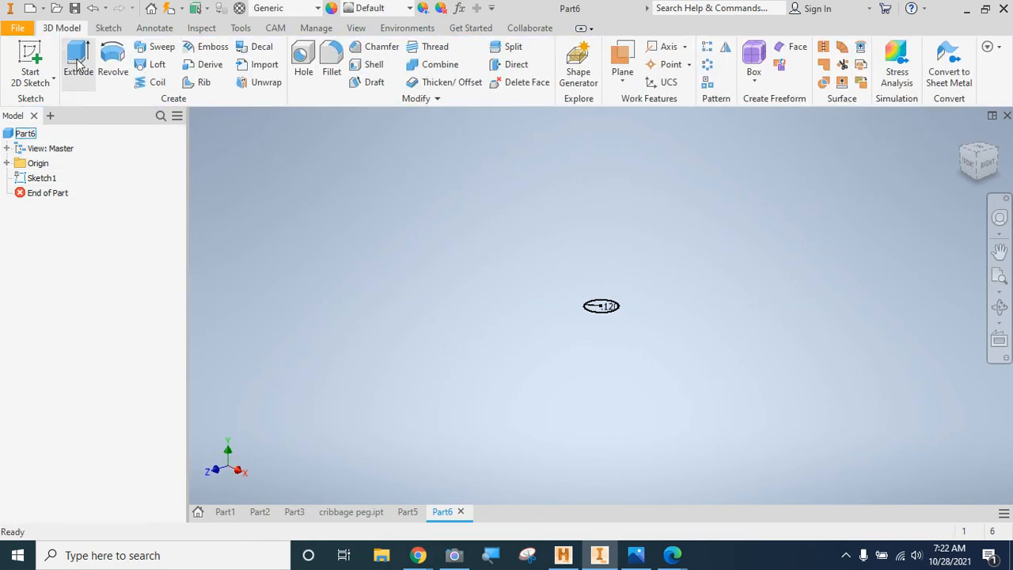
- Extrude the circle profile upward by .750 in to form the new peg's shaft
left_click(79, 67)
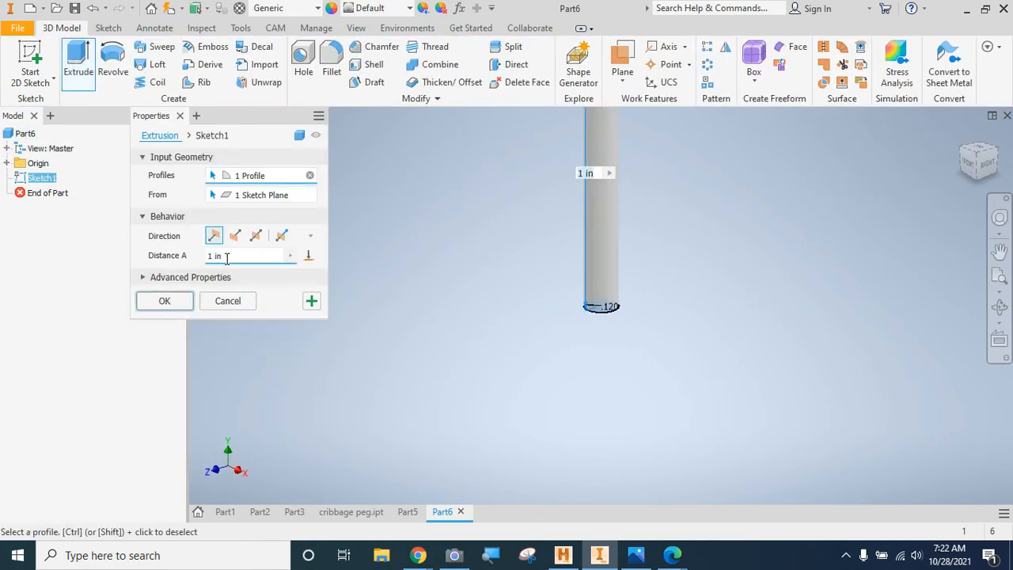
type(".")
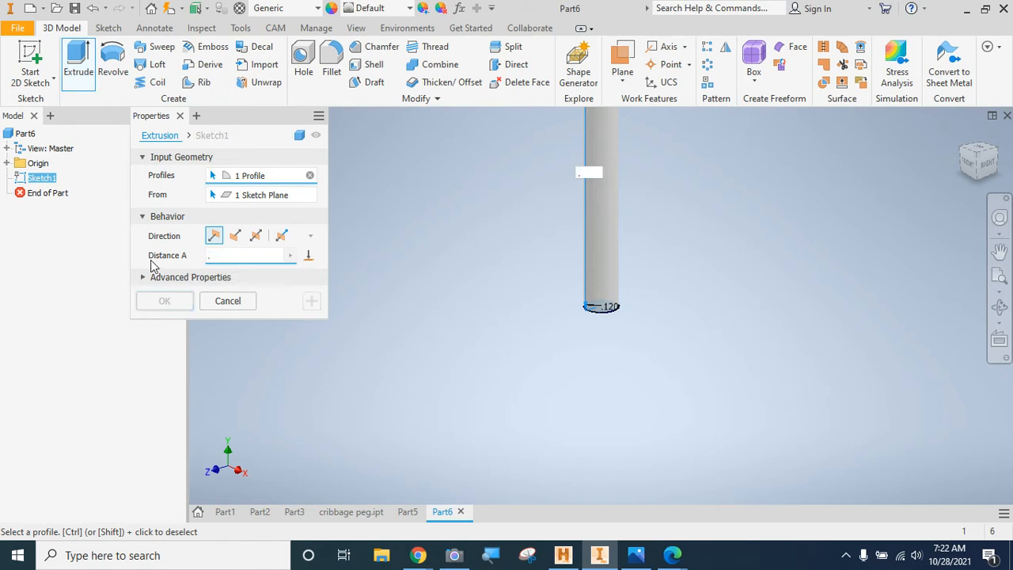
type("750")
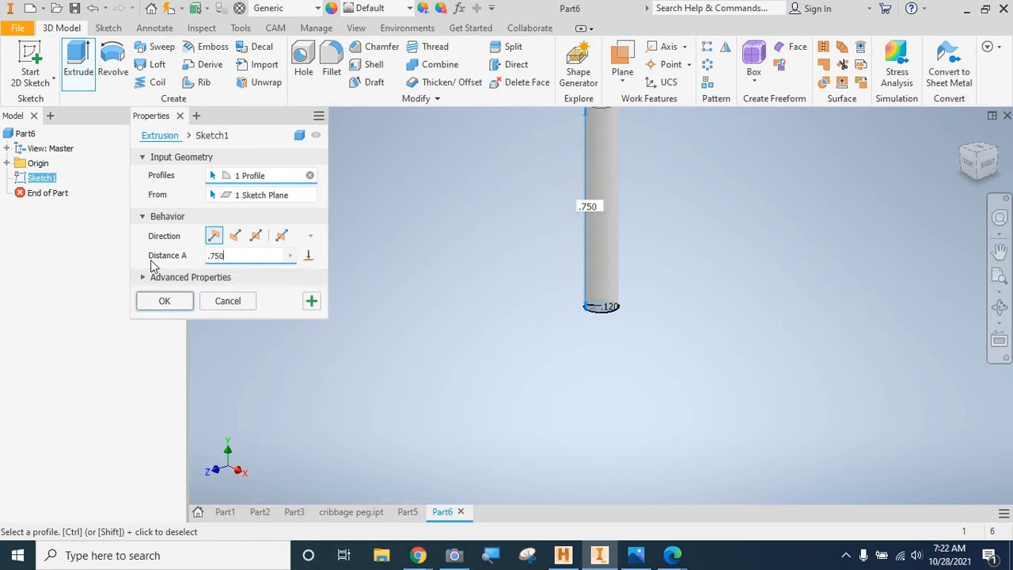
left_click(155, 305)
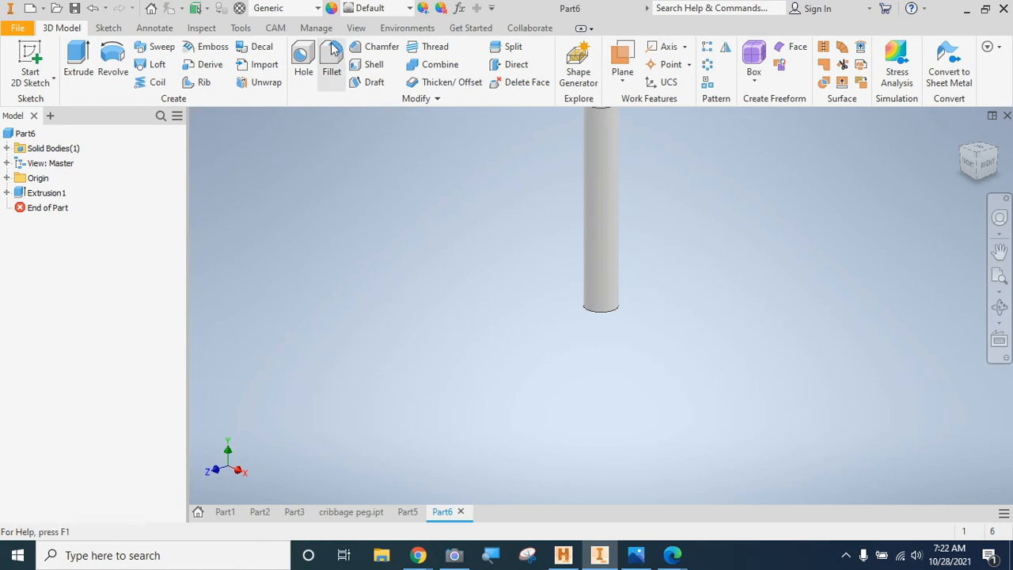
- Fillet the bottom edge of the new peg's shaft with a .05 in radius
left_click(333, 71)
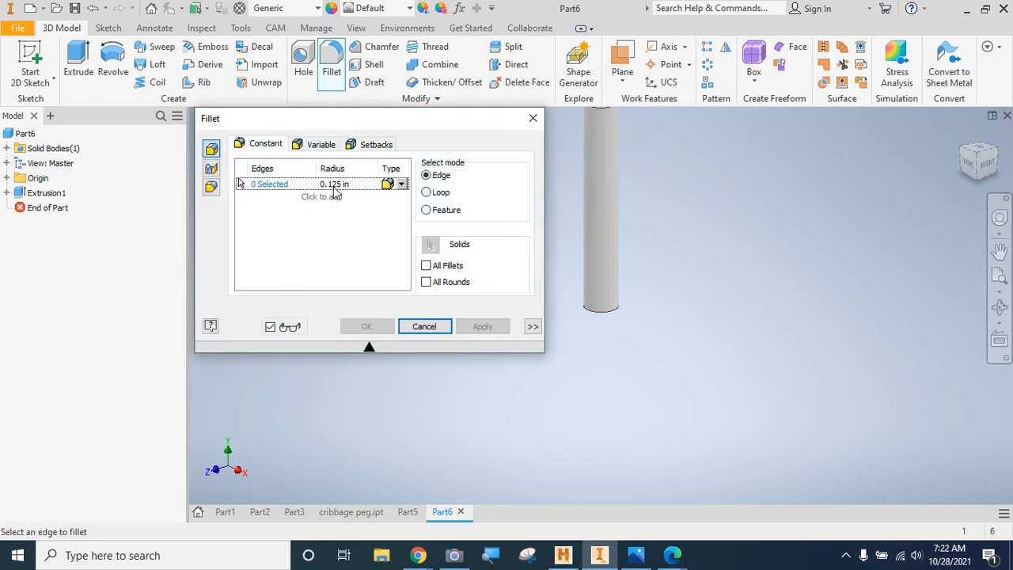
left_click(334, 184)
key("BackSpace")
type("05")
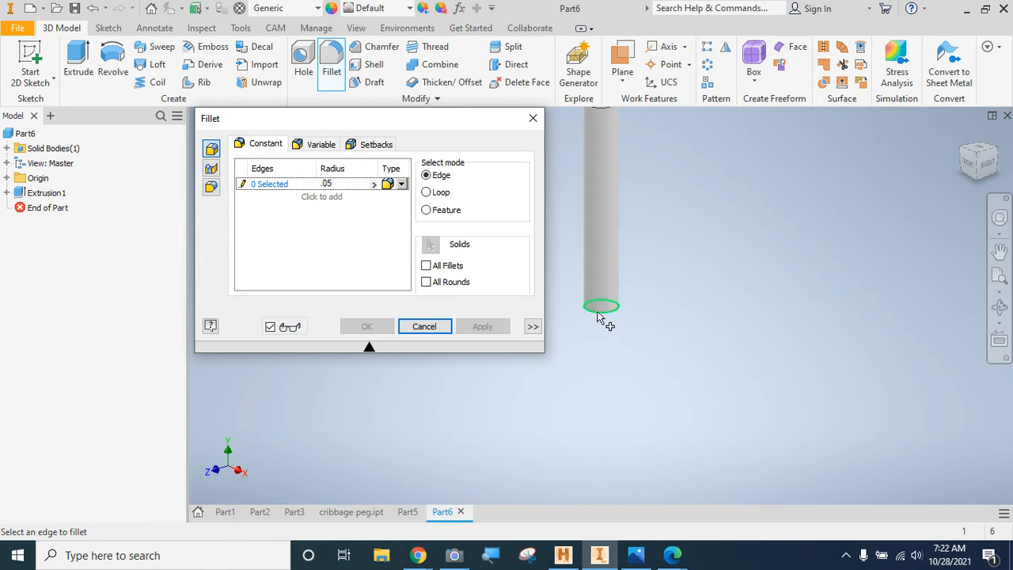
left_click(600, 315)
left_click(363, 331)
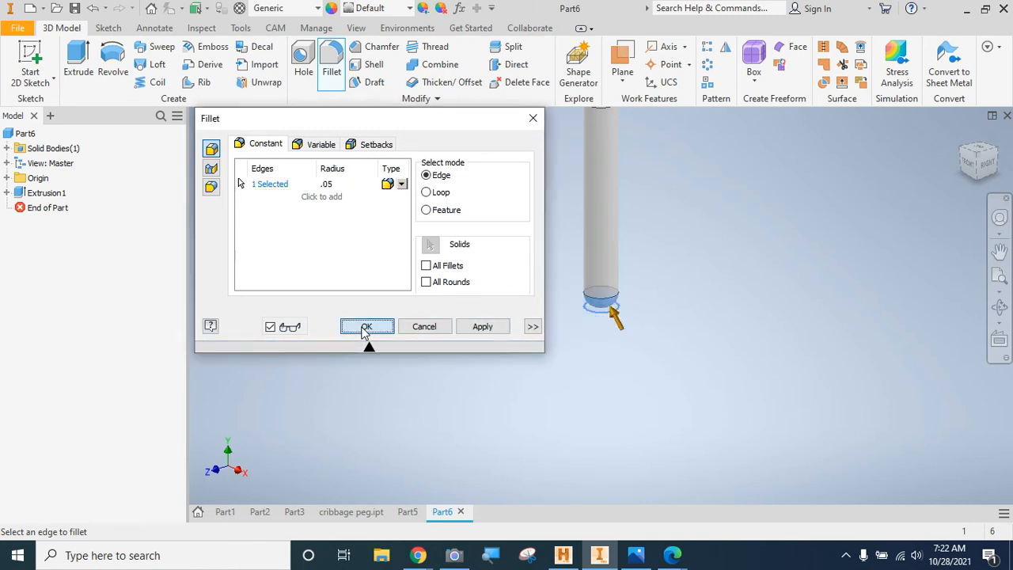
- Make the YZ origin plane visible through the peg's shaft and start a sketch on it
right_click(998, 275)
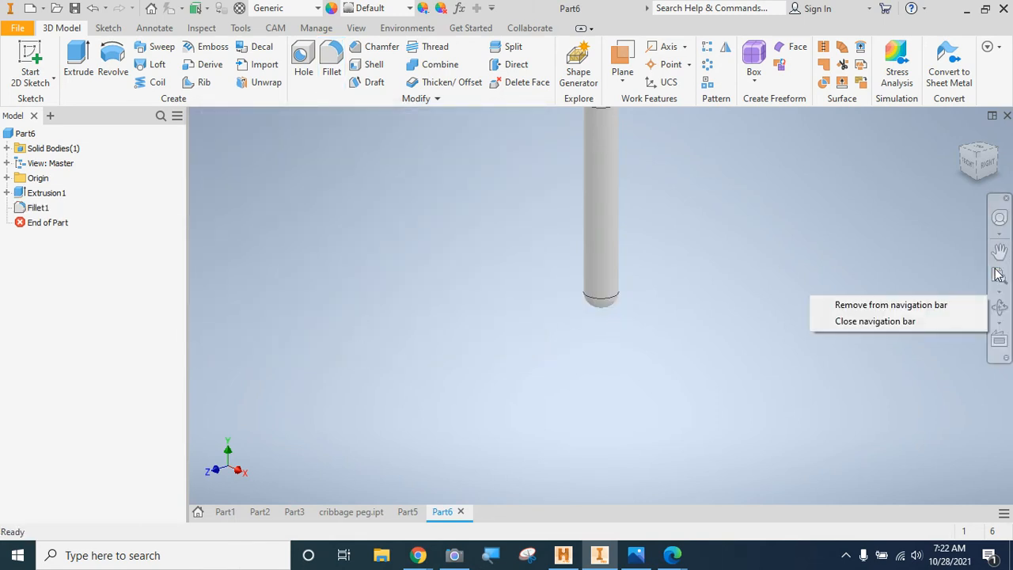
left_click(999, 276)
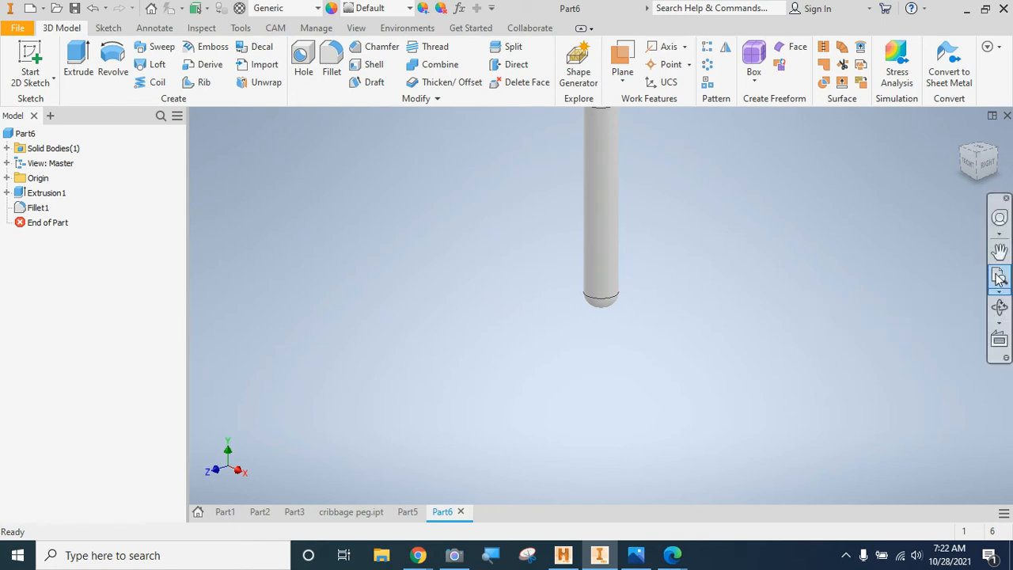
left_click(999, 275)
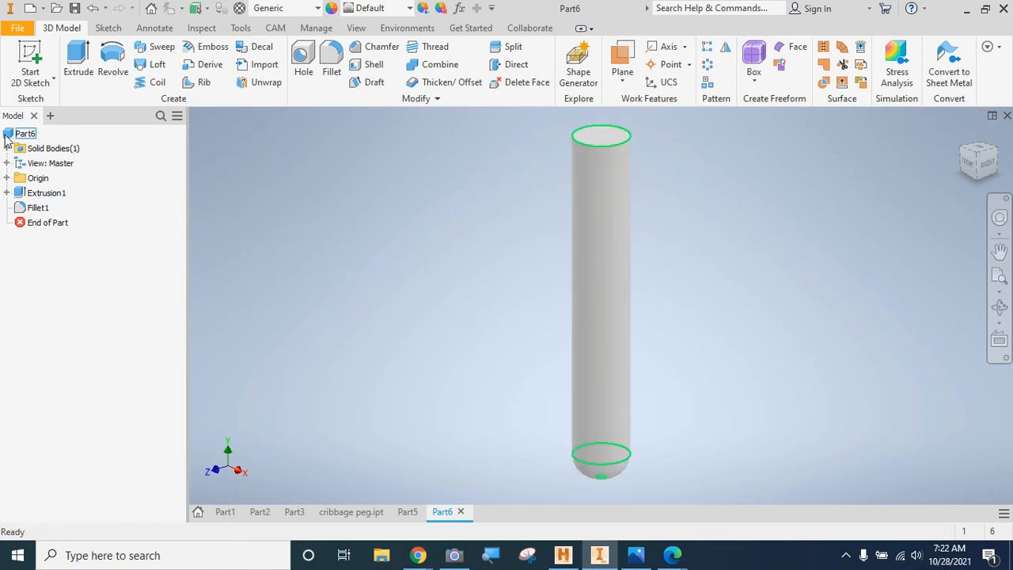
left_click(6, 178)
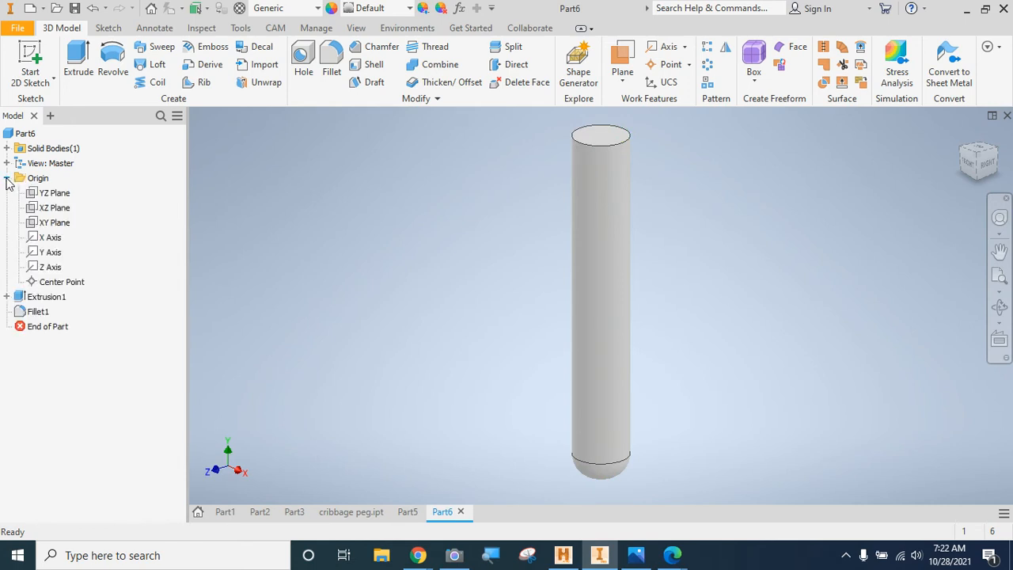
left_click(54, 195)
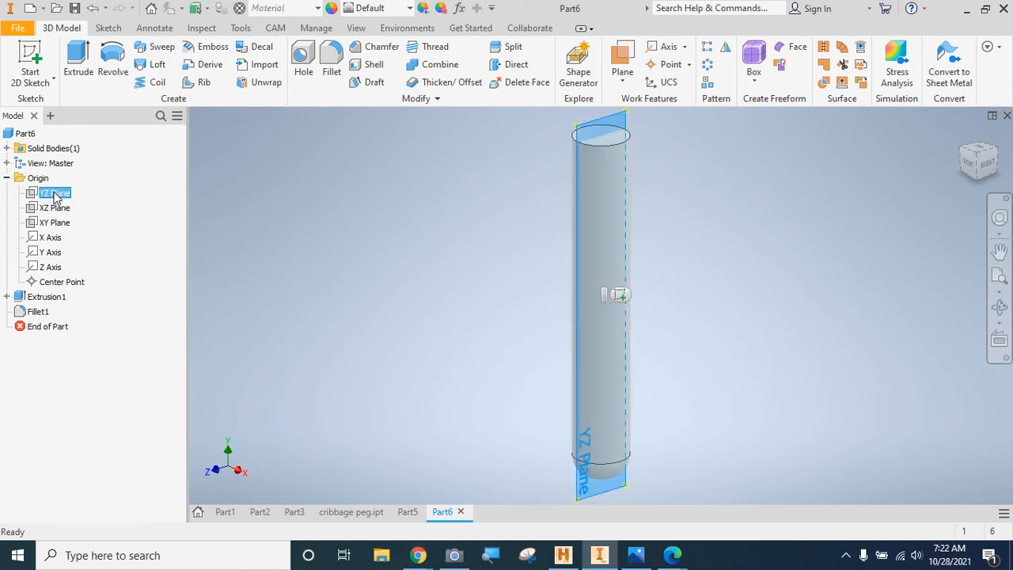
right_click(54, 196)
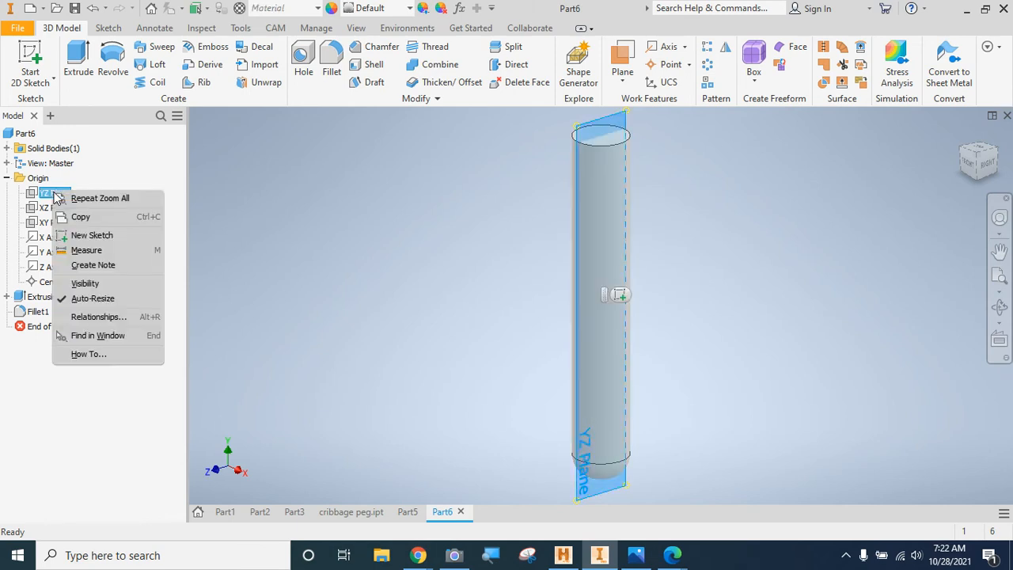
left_click(75, 284)
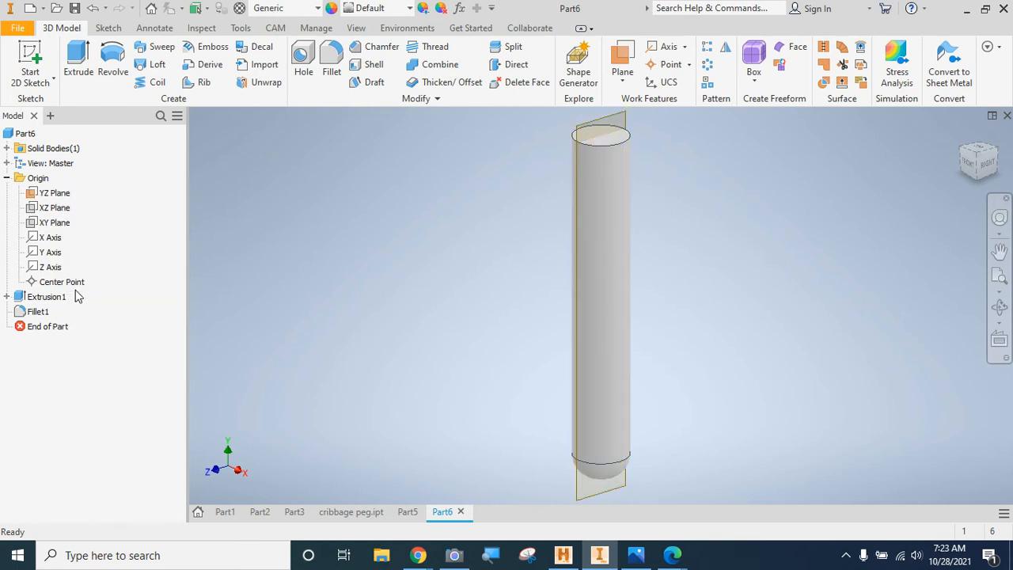
left_click(37, 62)
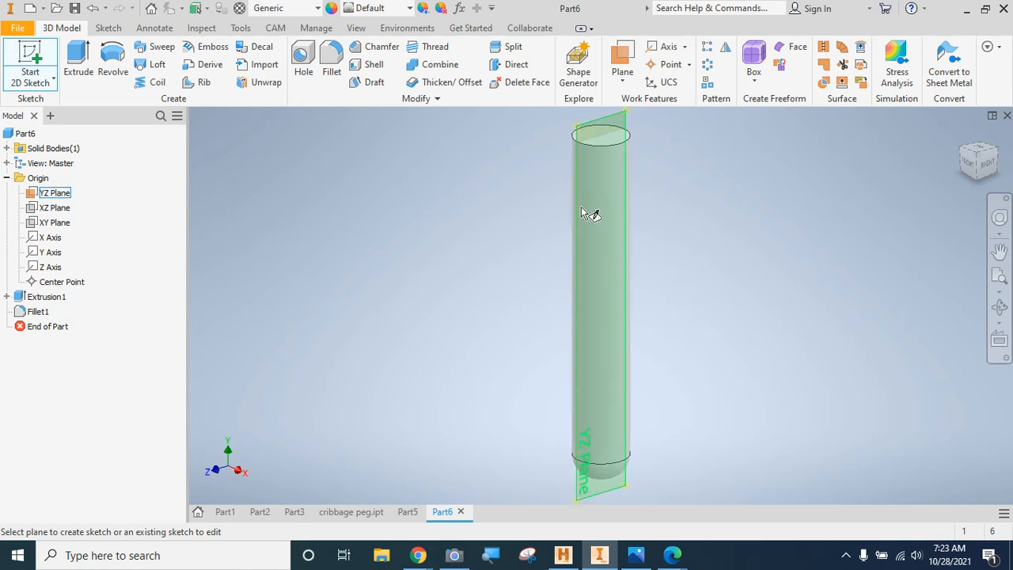
left_click(588, 131)
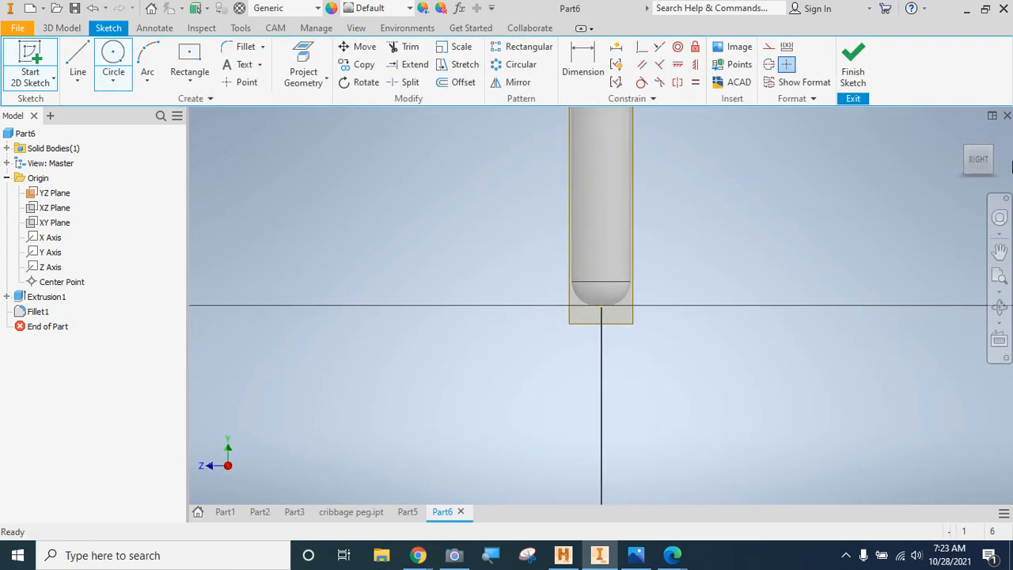
- Sketch a circle about 0.30 in in diameter, centred on the vertical axis above the shaft and passing through the corner of its top edge
left_click(999, 275)
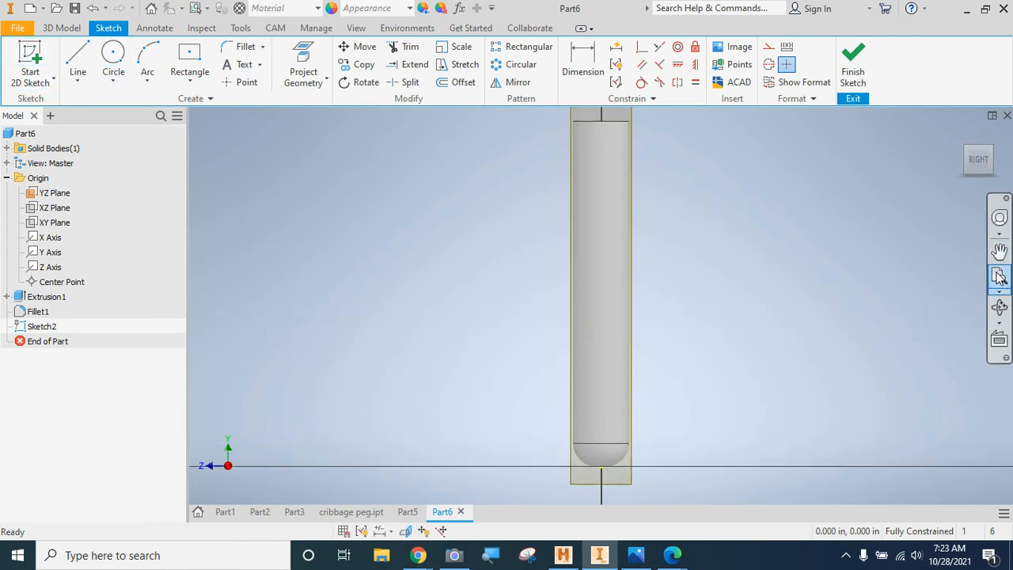
scroll(871, 282, "up", 2)
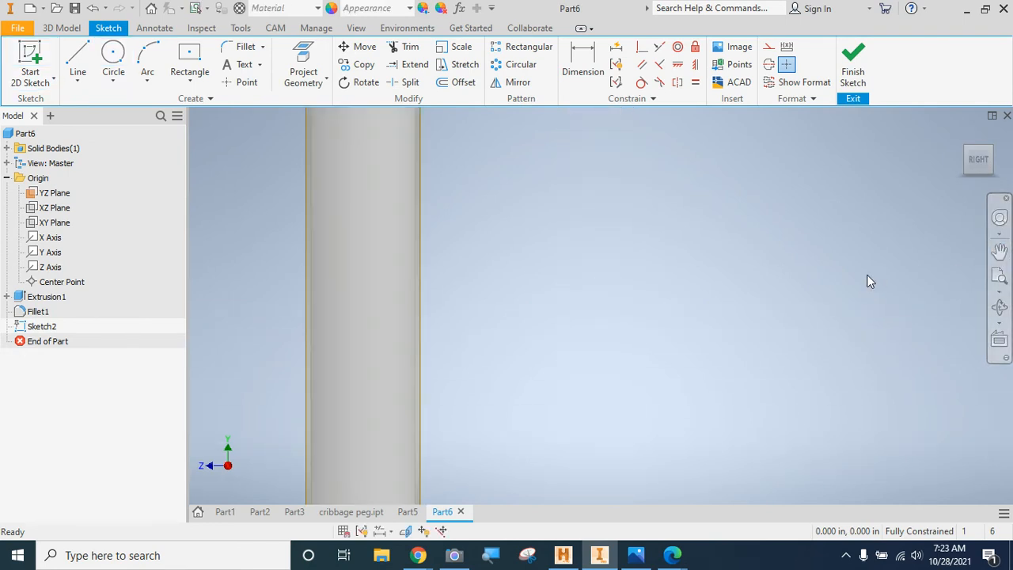
scroll(871, 282, "down", 4)
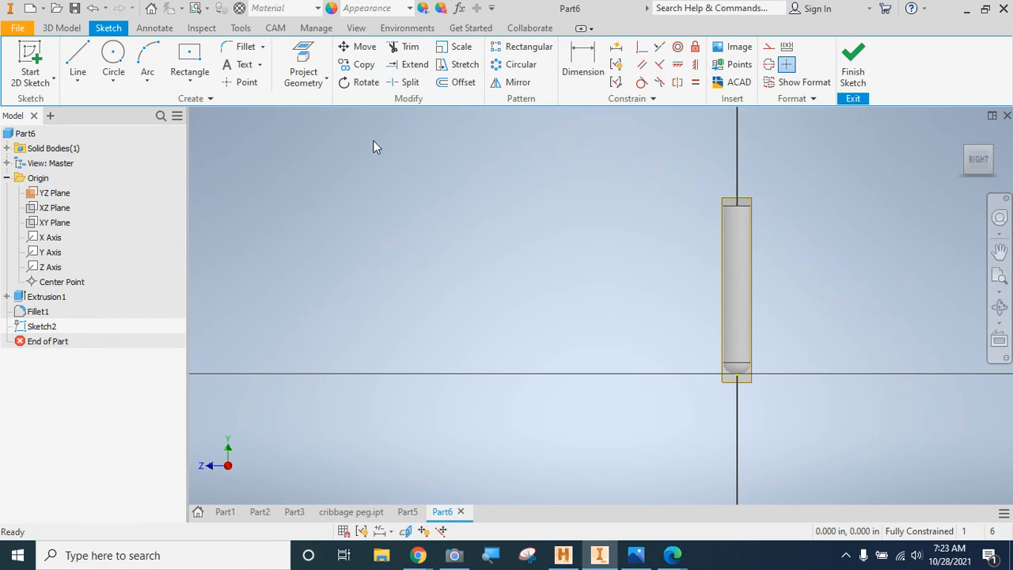
right_click(1001, 251)
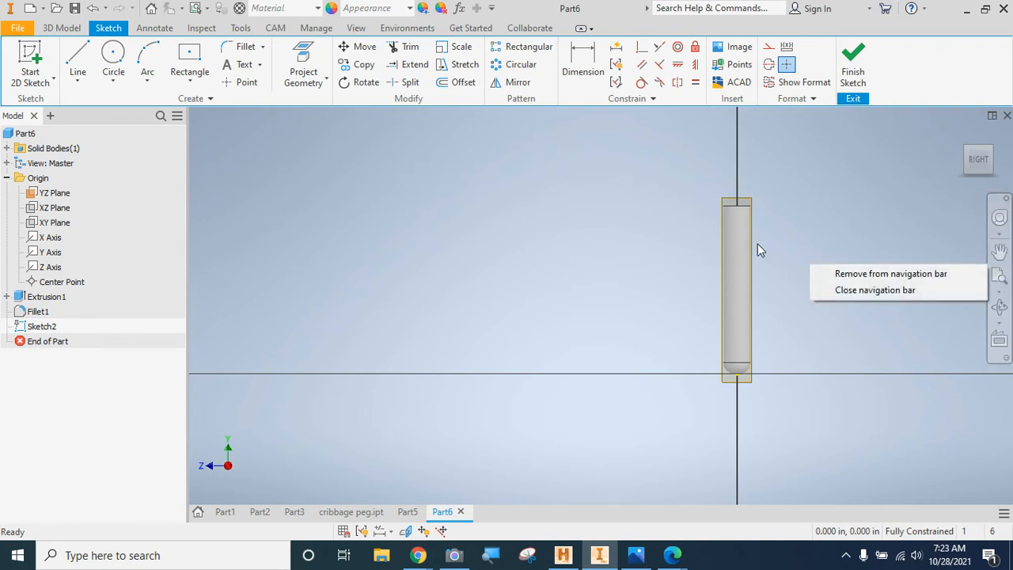
right_click_drag(746, 245, 699, 262)
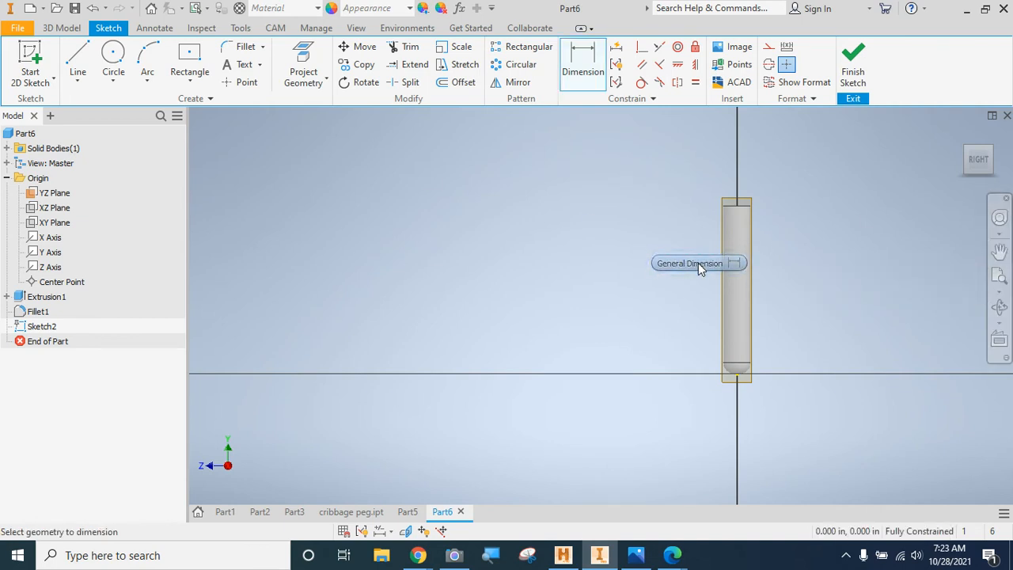
key("Escape")
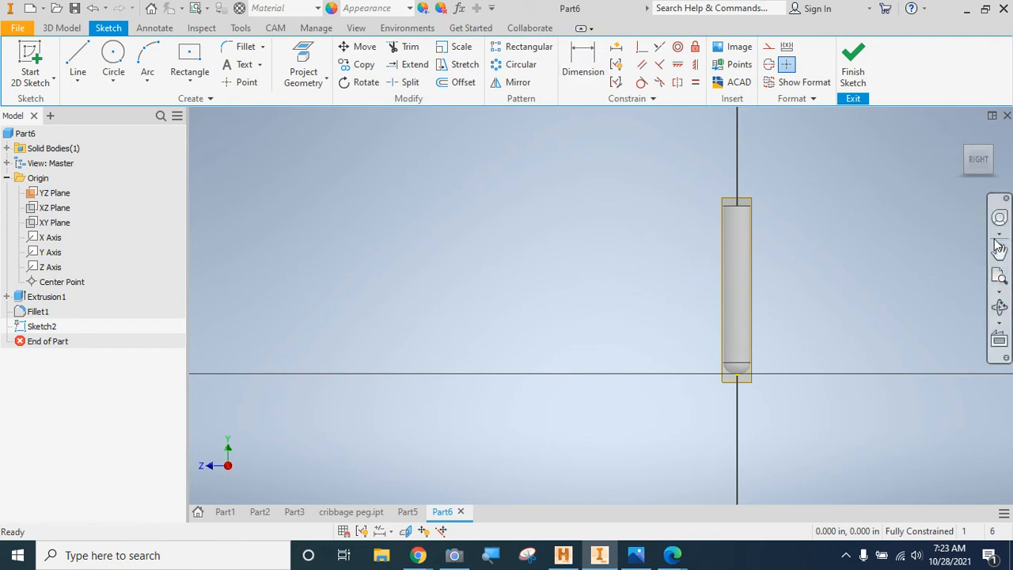
left_click(1000, 251)
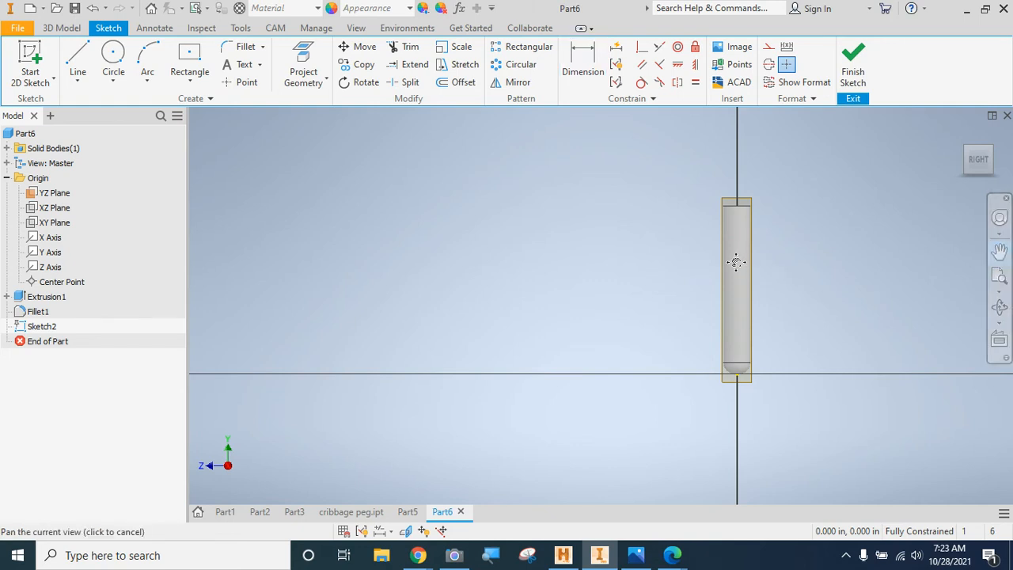
left_click_drag(736, 263, 572, 307)
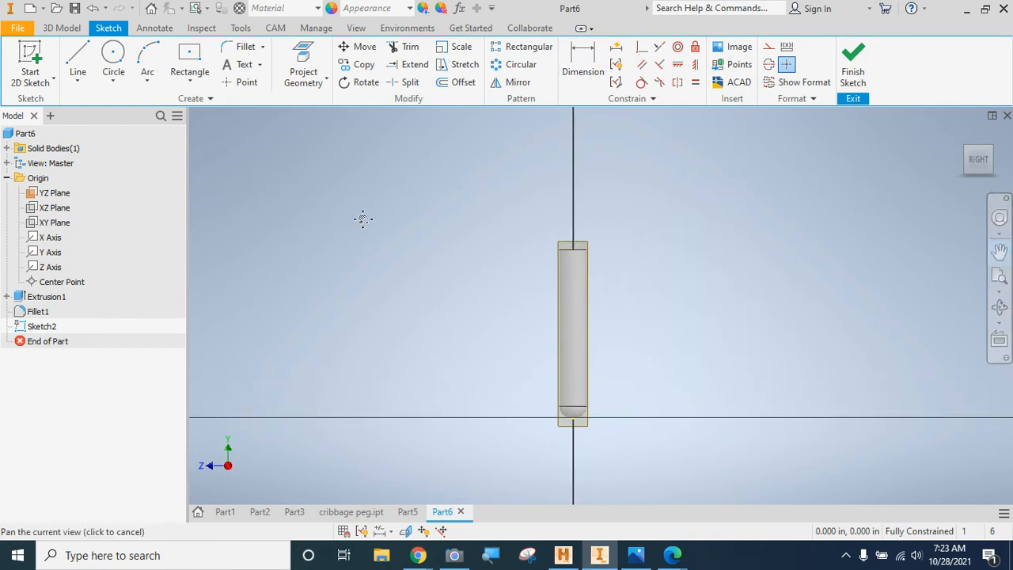
key("Escape")
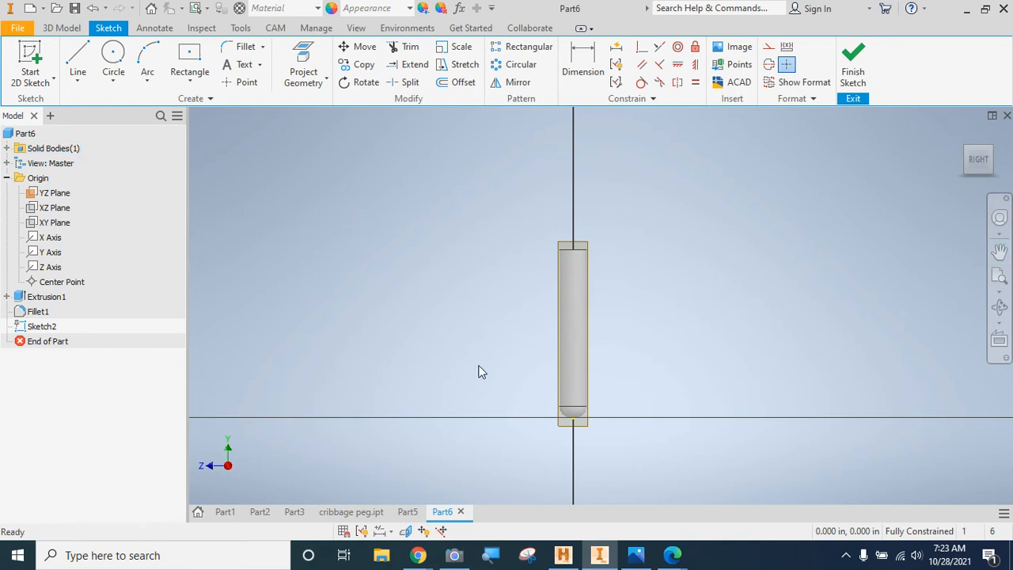
left_click(111, 53)
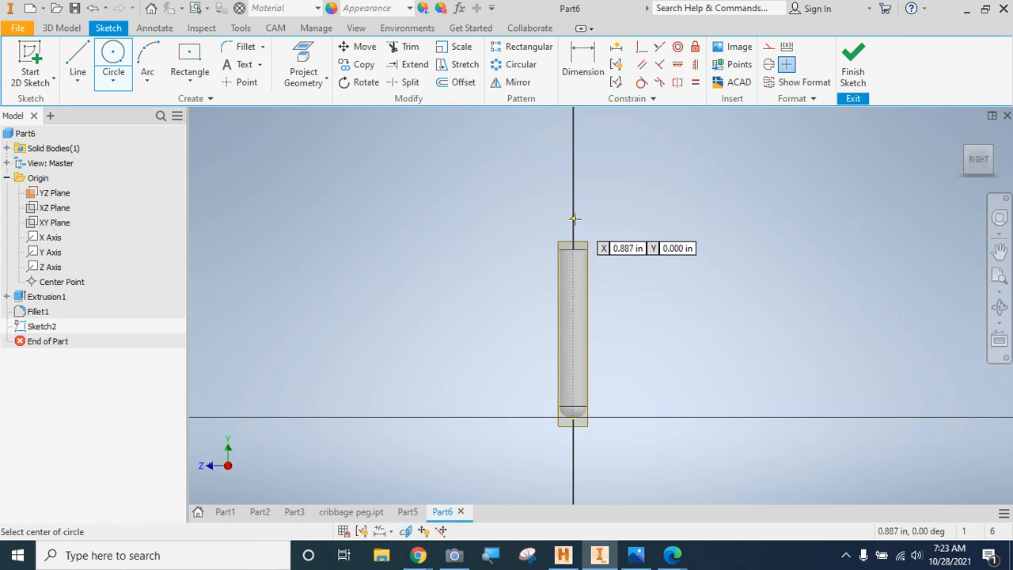
left_click(575, 218)
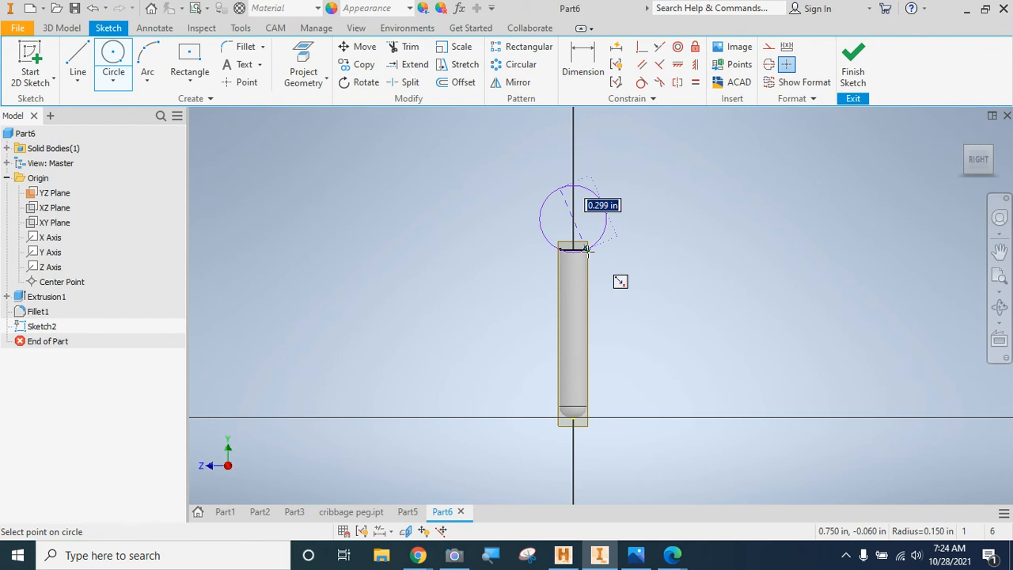
left_click(587, 250)
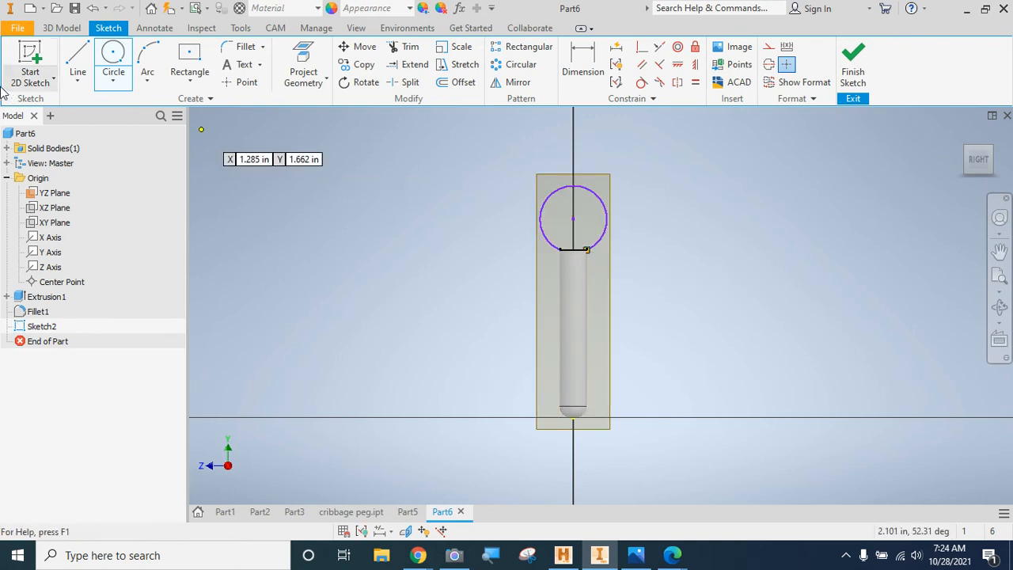
- Draw a vertical line from the circle's top point through its centre down into the shaft, and finish the sketch
left_click(84, 54)
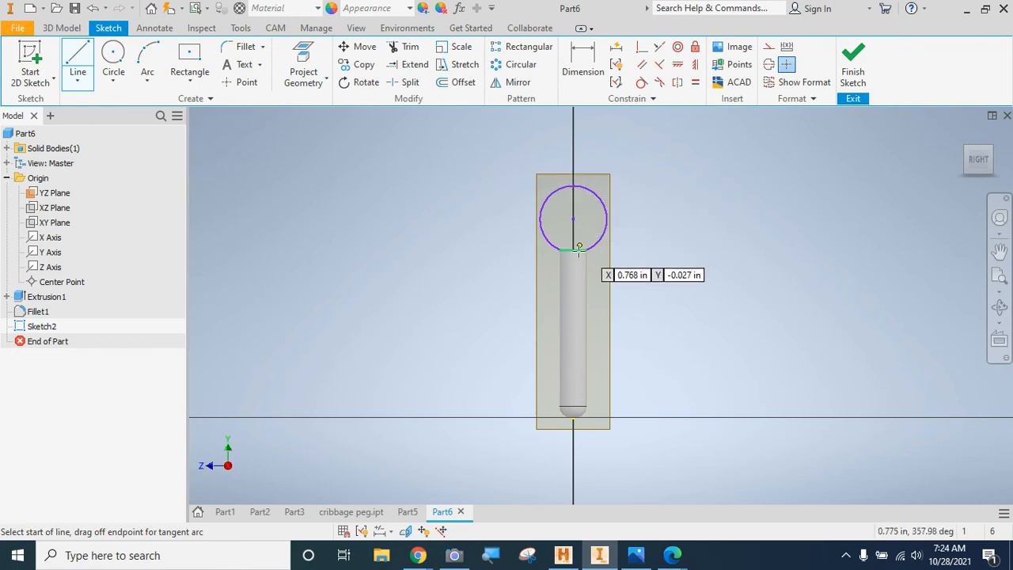
left_click(573, 184)
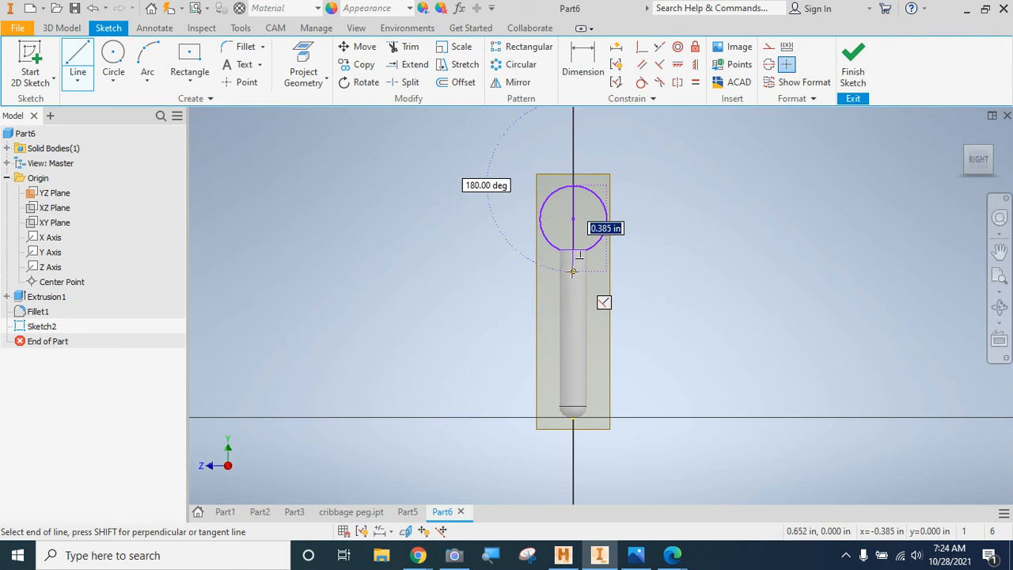
left_click(573, 314)
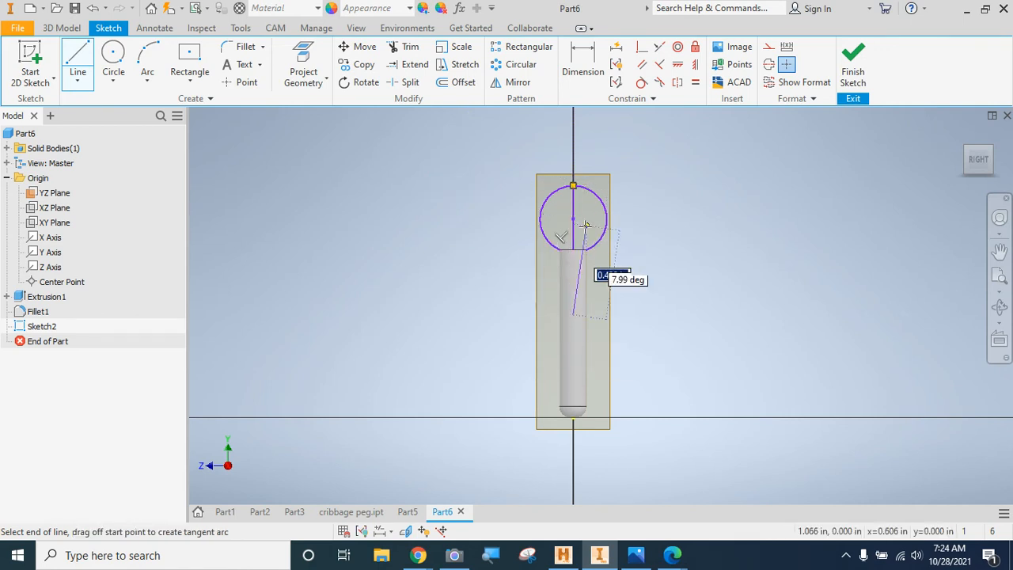
left_click(853, 58)
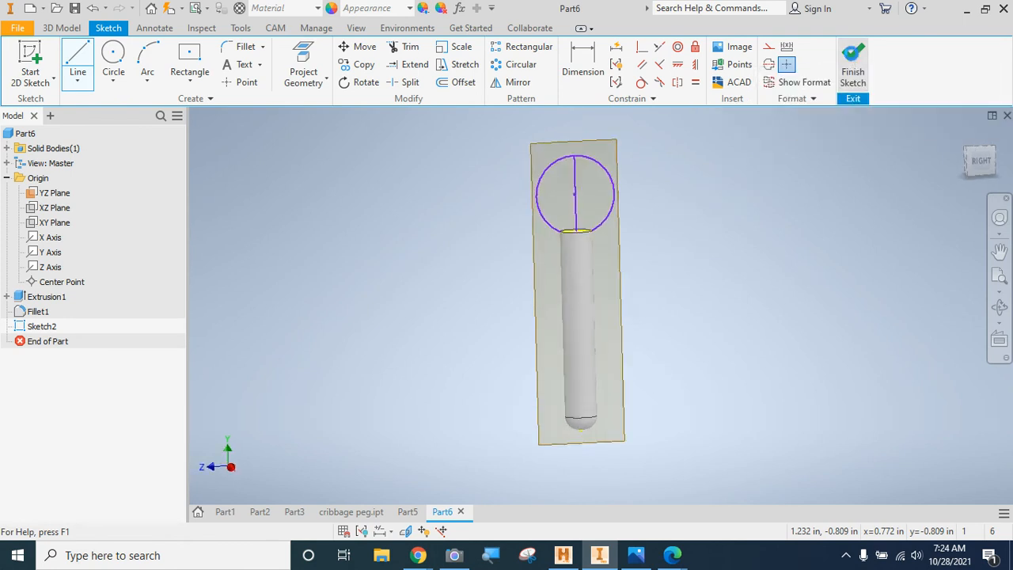
- Revolve one half of the circle 360 degrees around the vertical sketch line, joined to the shaft, to form the peg's ball head
left_click(1005, 277)
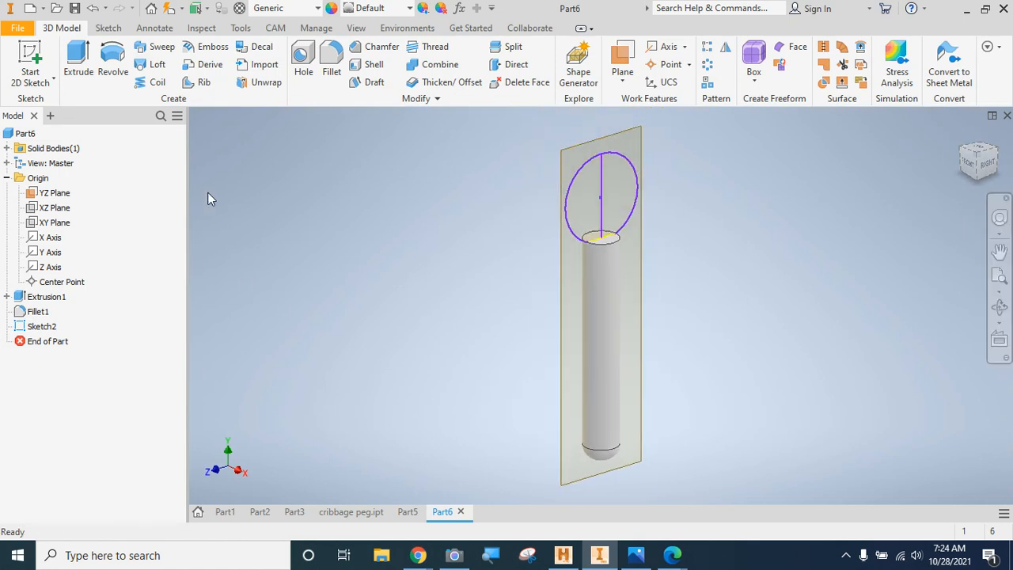
left_click(114, 68)
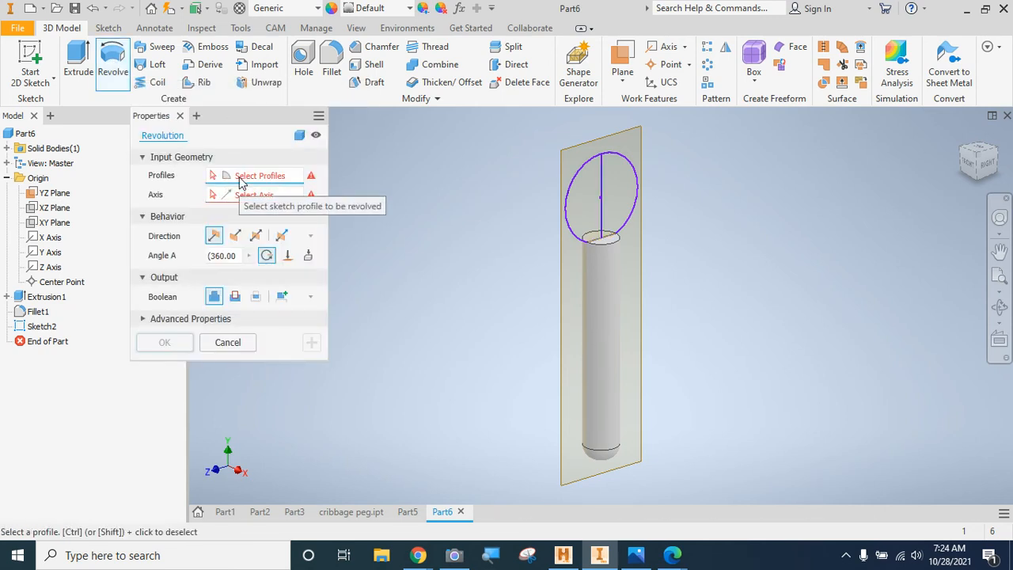
left_click(620, 190)
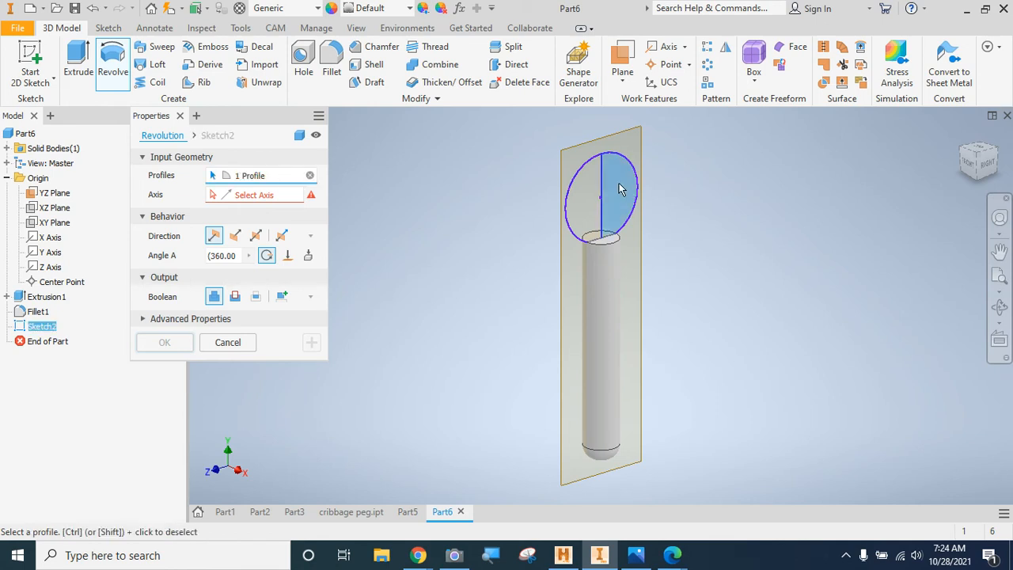
left_click(256, 197)
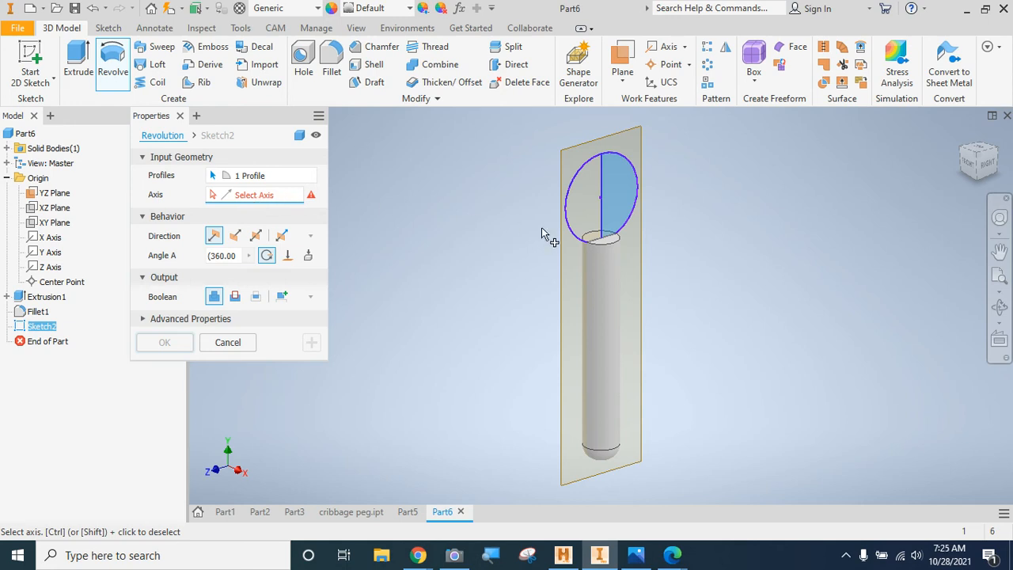
left_click(603, 215)
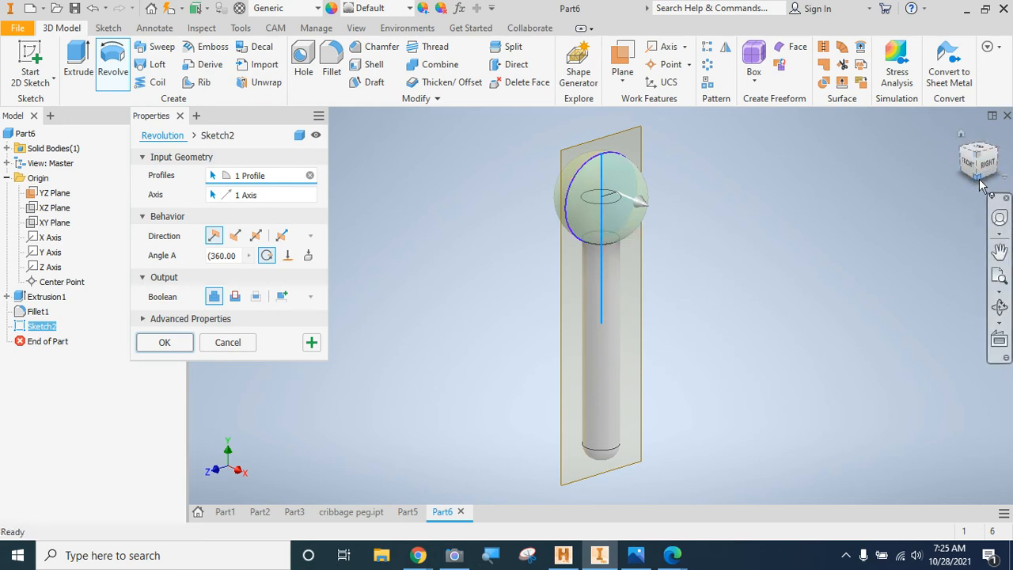
mouse_move(984, 182)
left_mouse_down()
mouse_move(999, 166)
mouse_move(996, 179)
left_mouse_up()
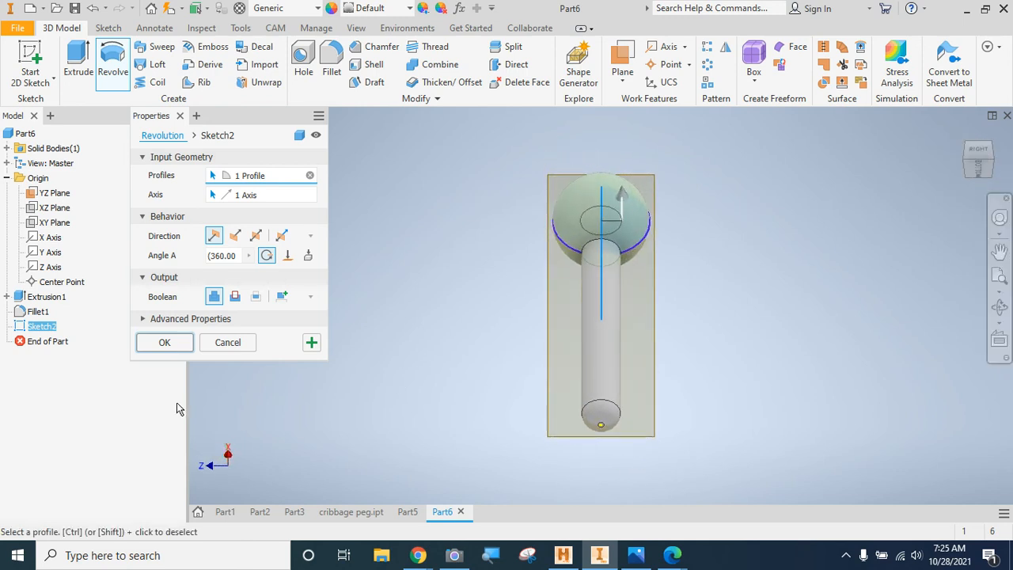
left_click(165, 348)
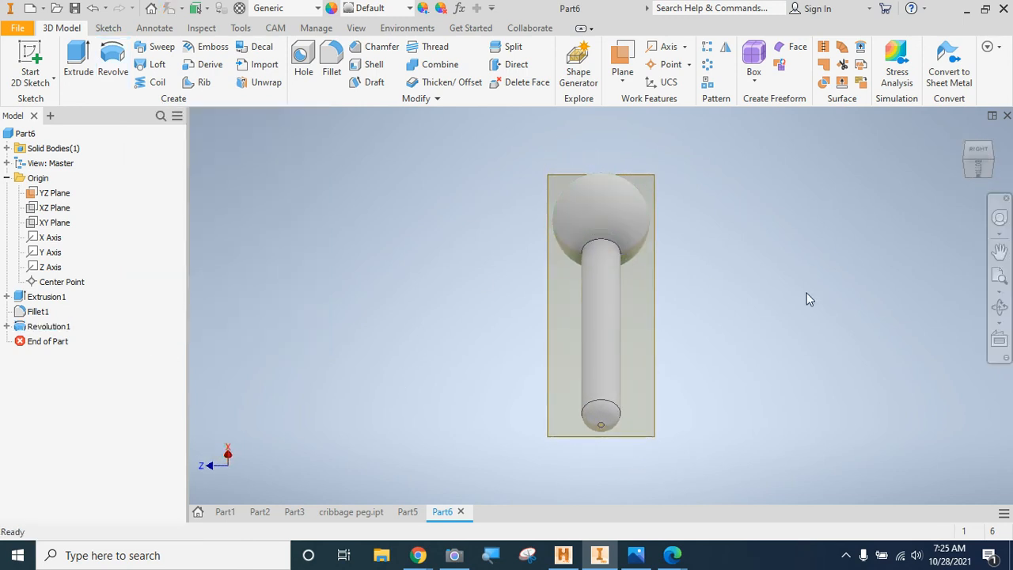
- Compare the new ball-headed peg, seen from the right side, with the plain peg in cribbage peg.ipt and the peg in Part3
left_click(982, 155)
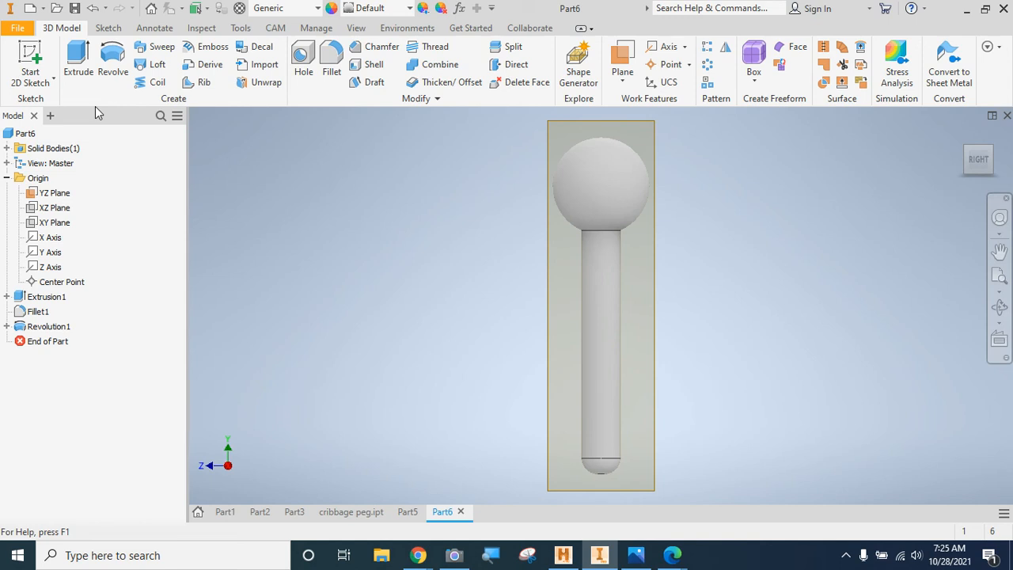
left_click(349, 513)
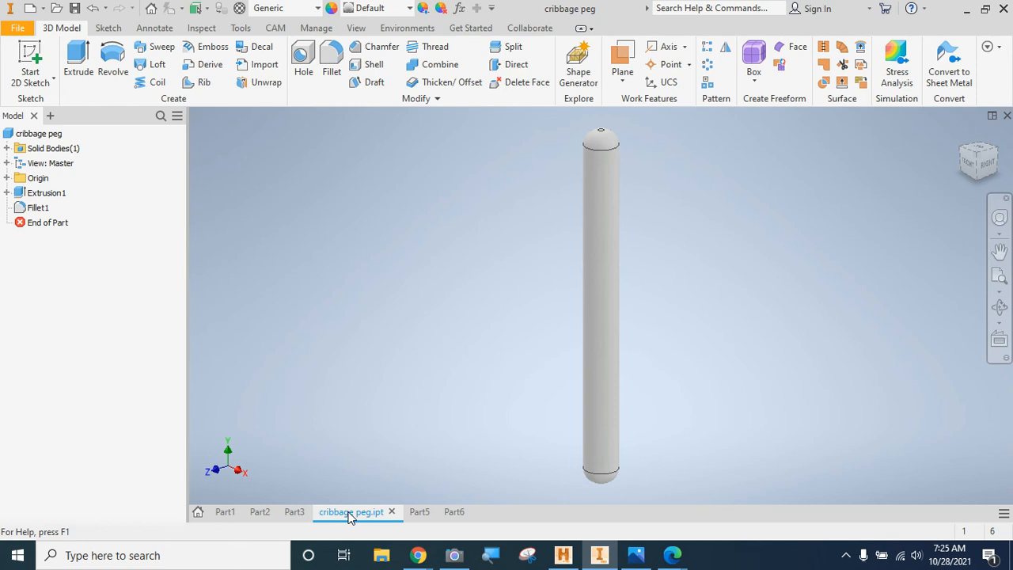
left_click(292, 514)
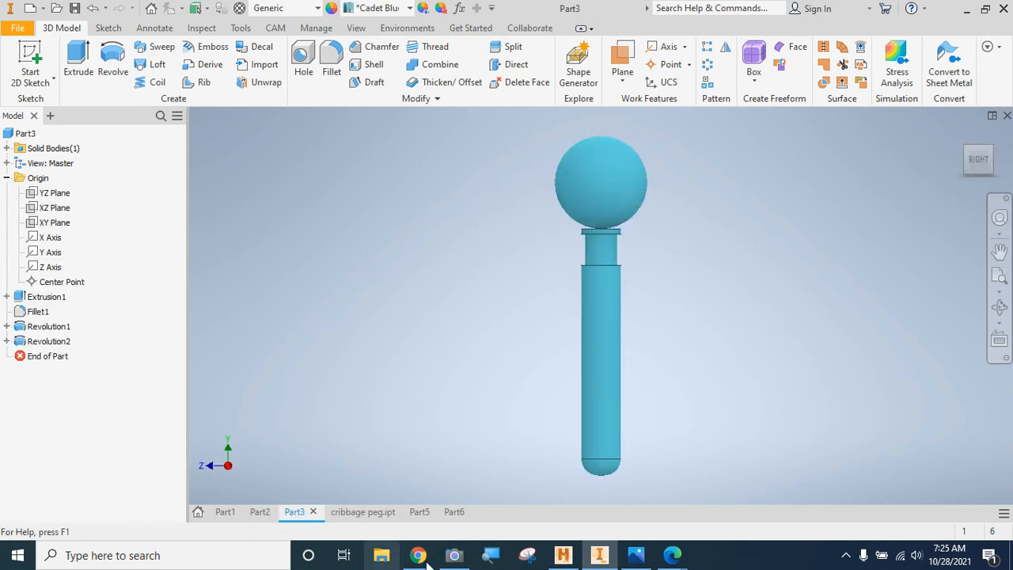
- Switch to the ball-headed peg in Part6 and start a 2D sketch on its YZ Plane
left_click(452, 513)
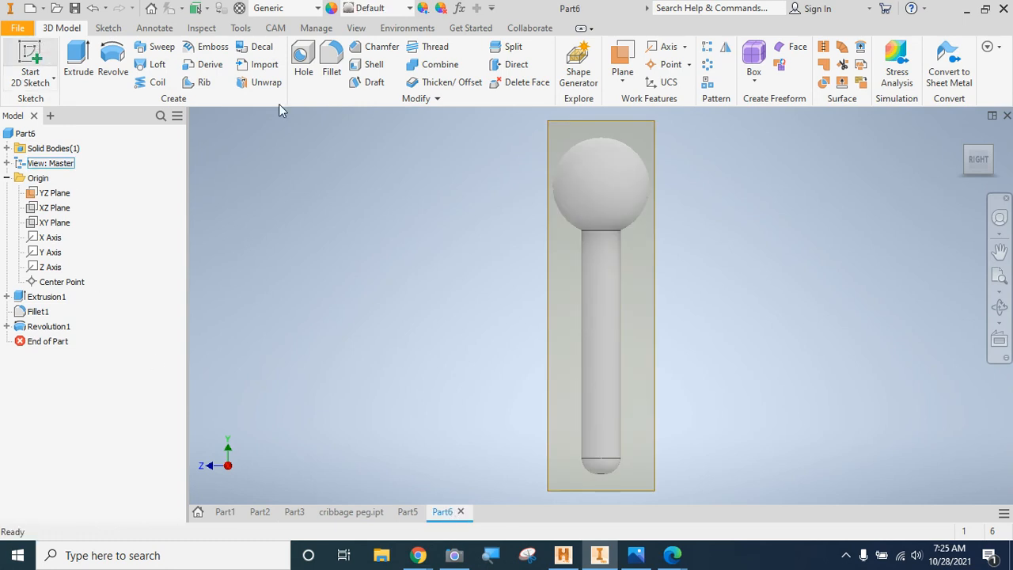
left_click(33, 53)
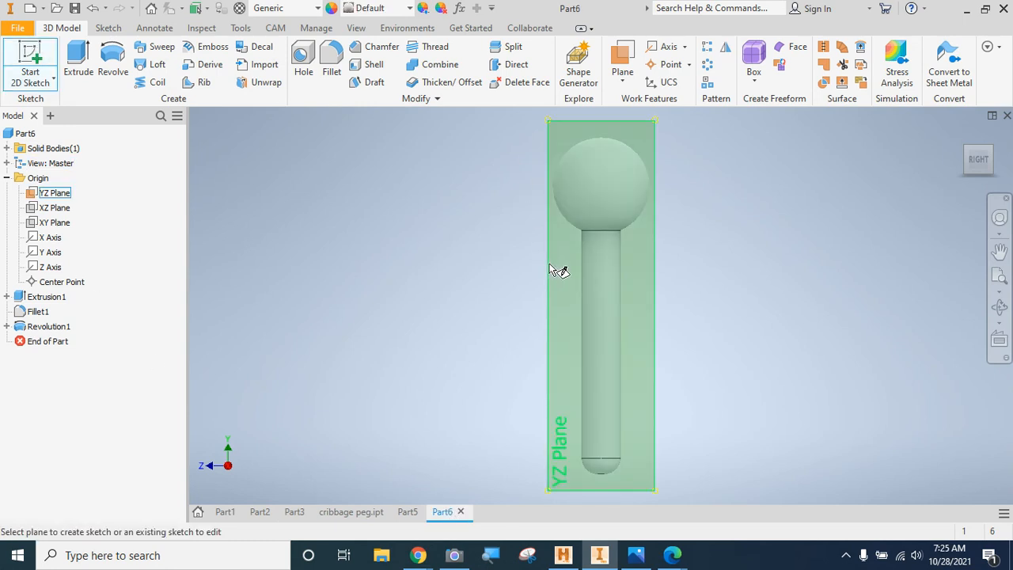
left_click(551, 269)
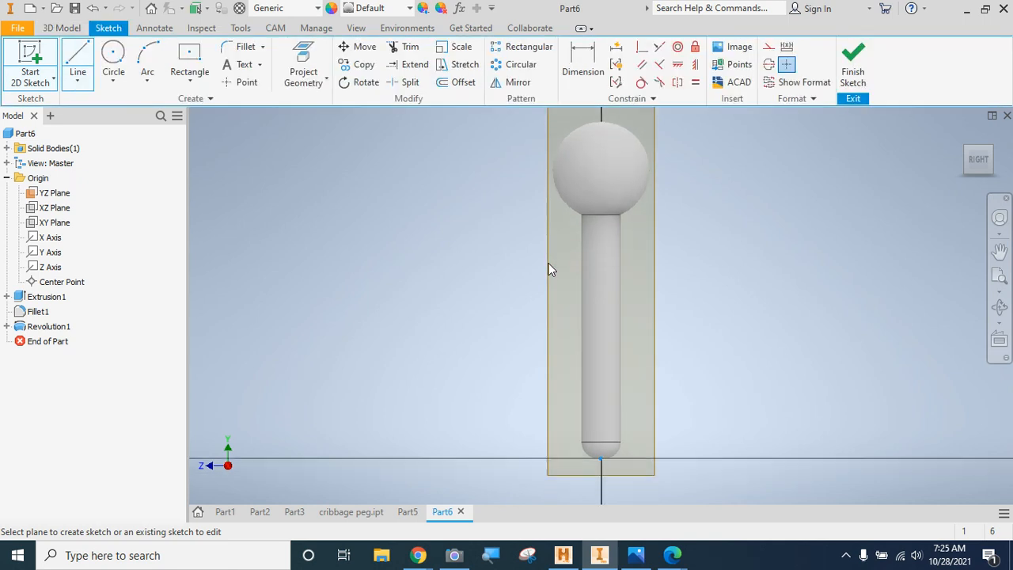
left_click(1002, 279)
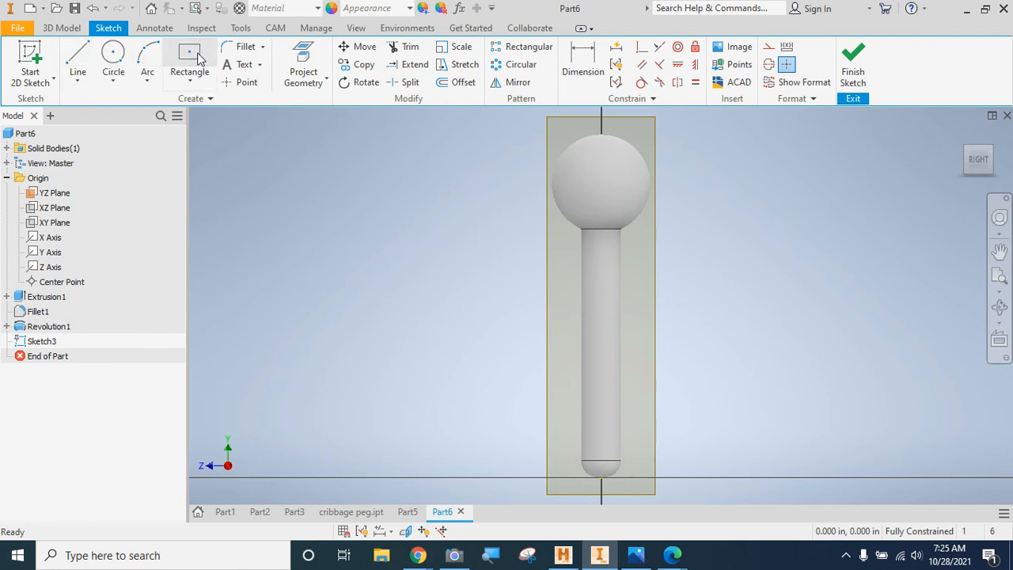
left_click(201, 58)
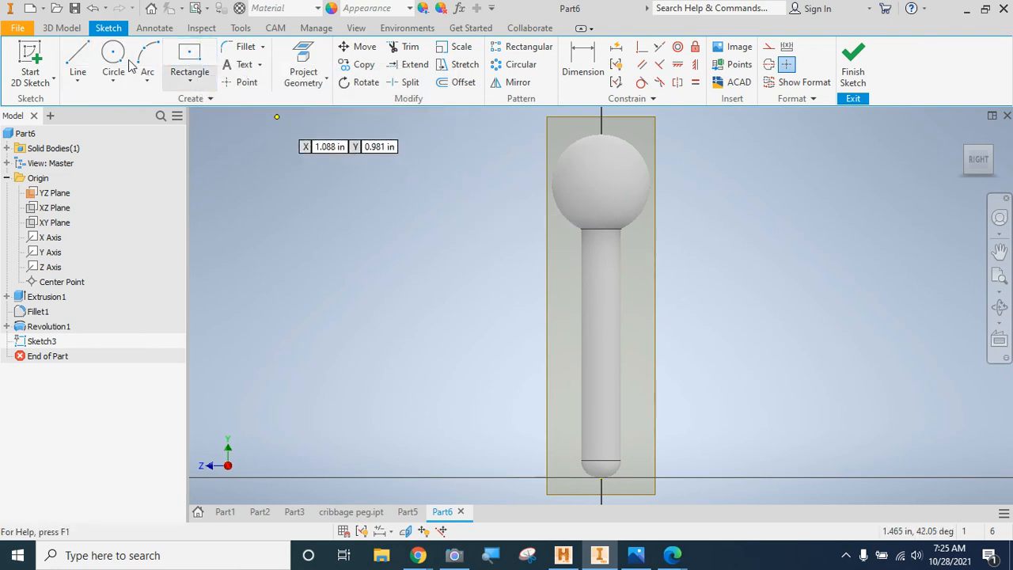
left_click(117, 86)
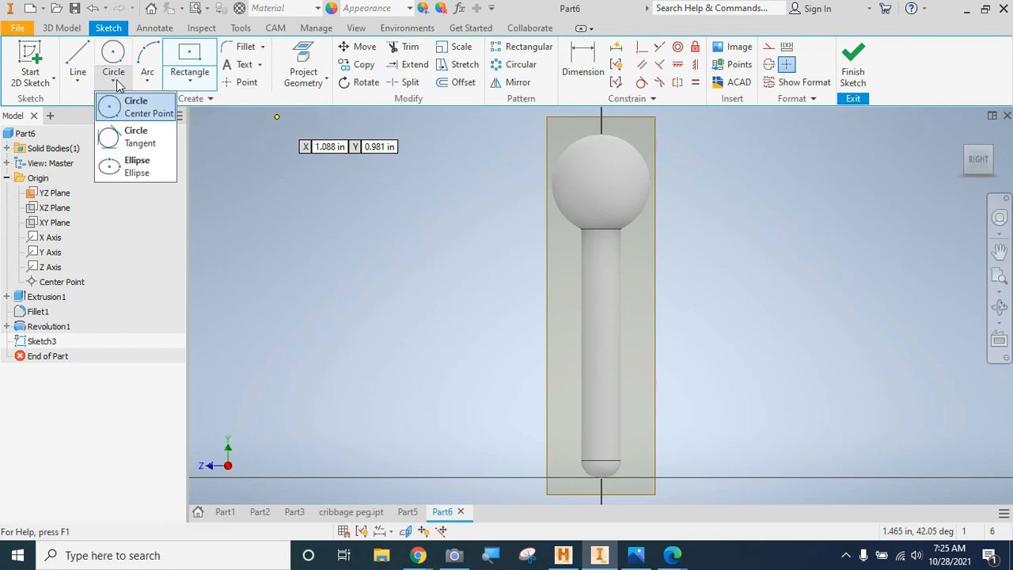
left_click(195, 86)
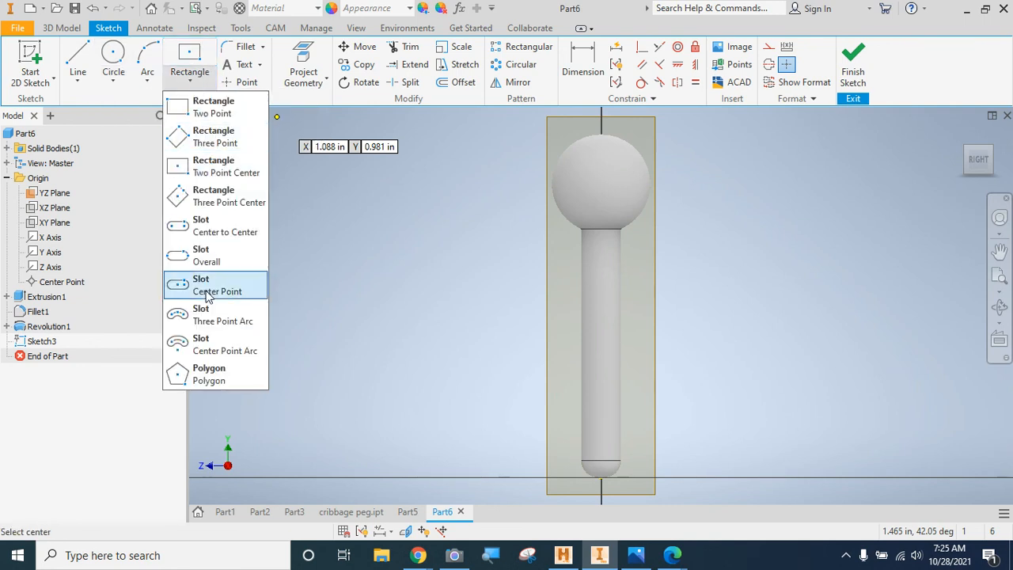
left_click(198, 378)
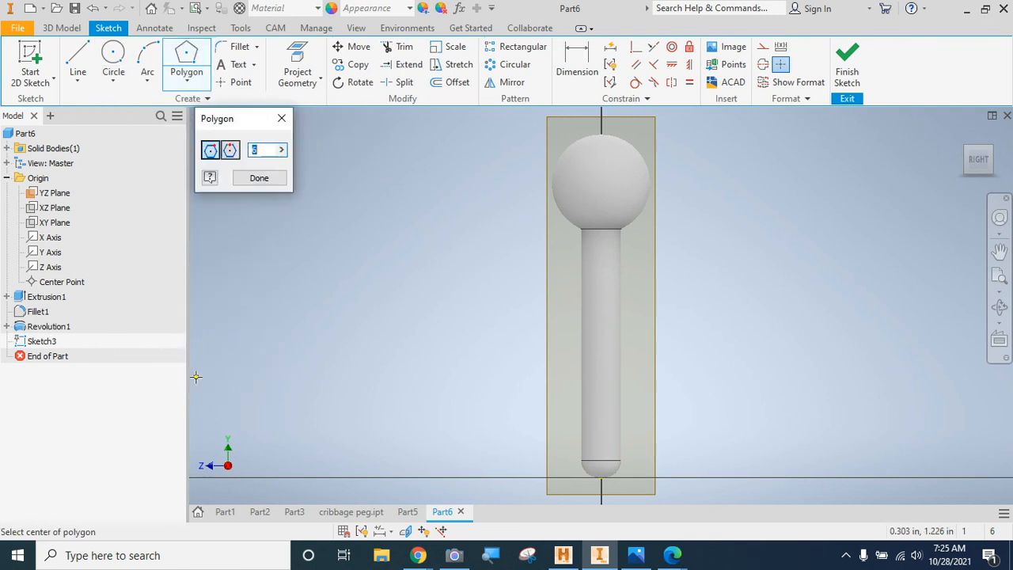
double_click(250, 150)
- Sketch a two-point rectangle about 0.06 in wide and 0.10 in tall across the shaft's left edge, just below the ball
left_click(190, 86)
left_click(187, 111)
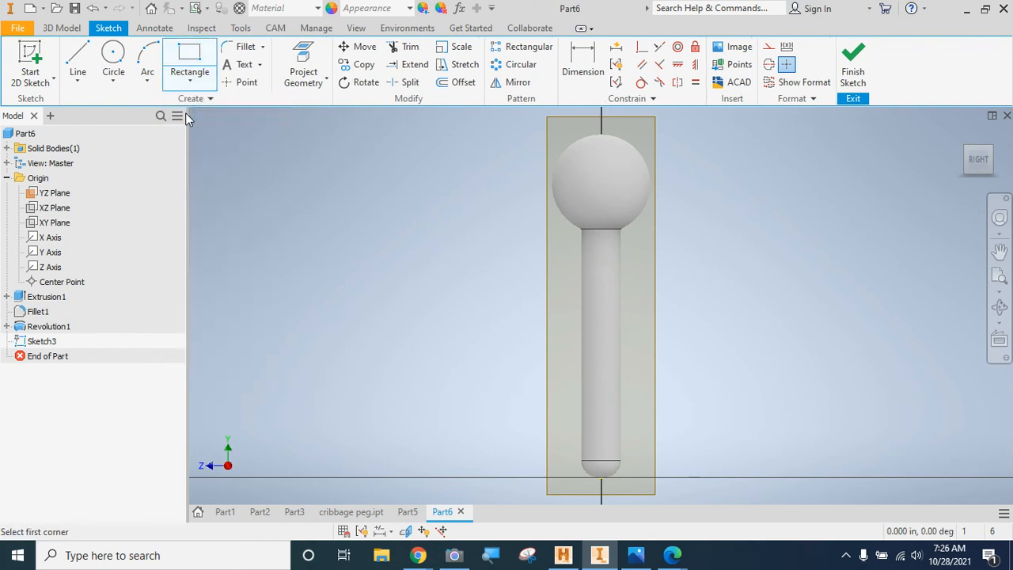
left_click(569, 245)
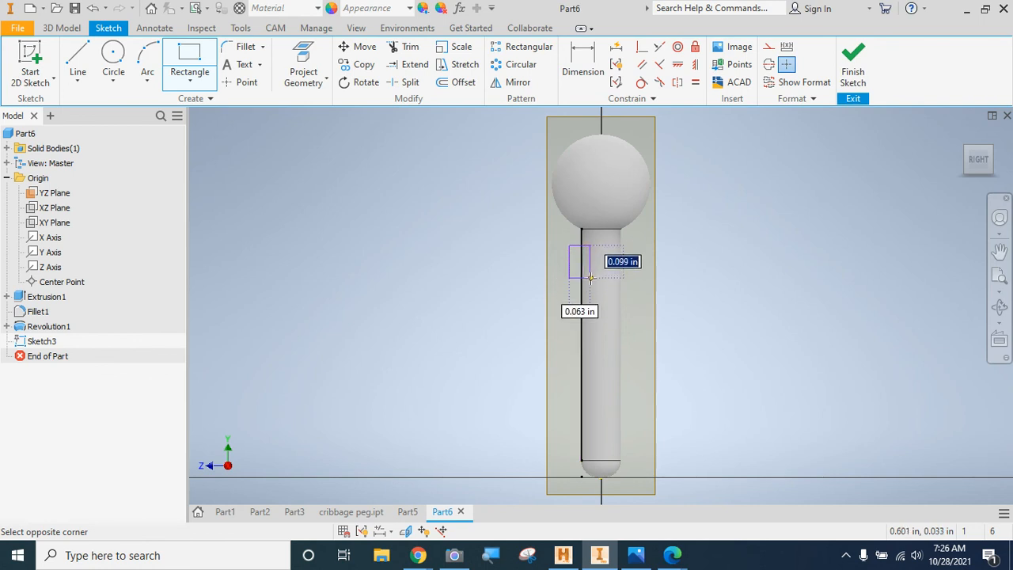
left_click(582, 278)
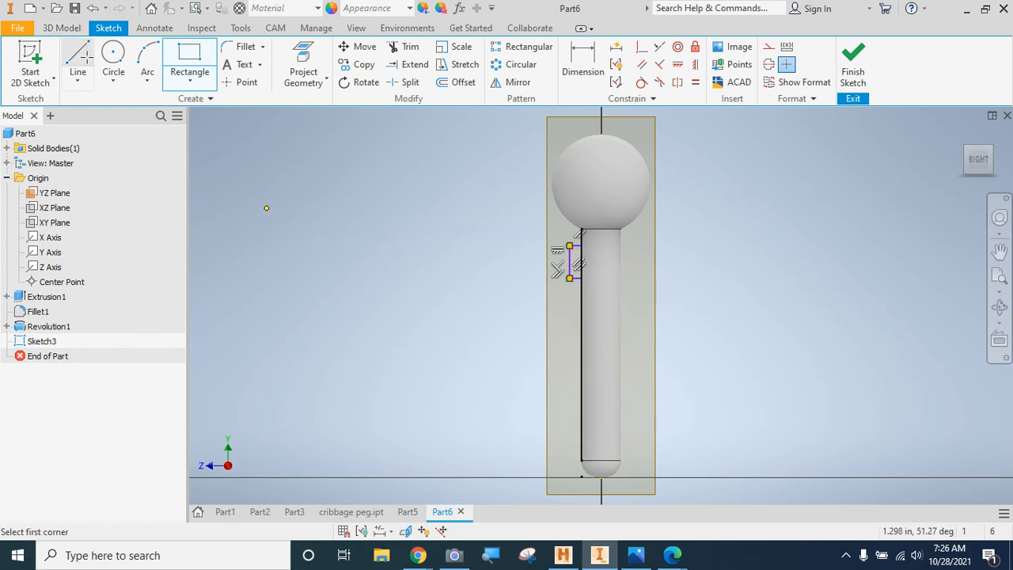
- Draw a vertical line about 1 in long on the peg's centre axis, from the lower shaft to above the ball, and finish the sketch
left_click(82, 64)
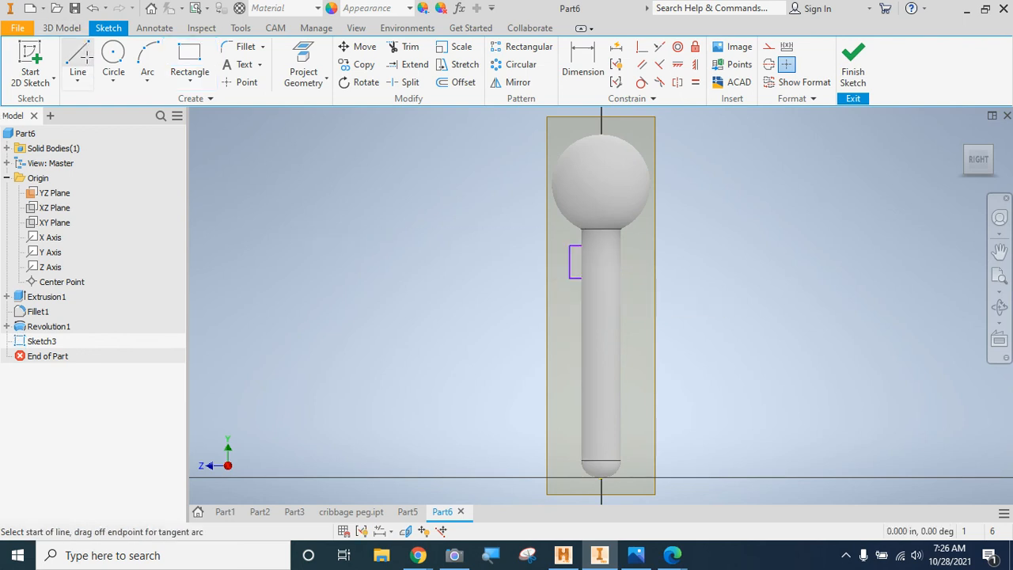
left_click(600, 433)
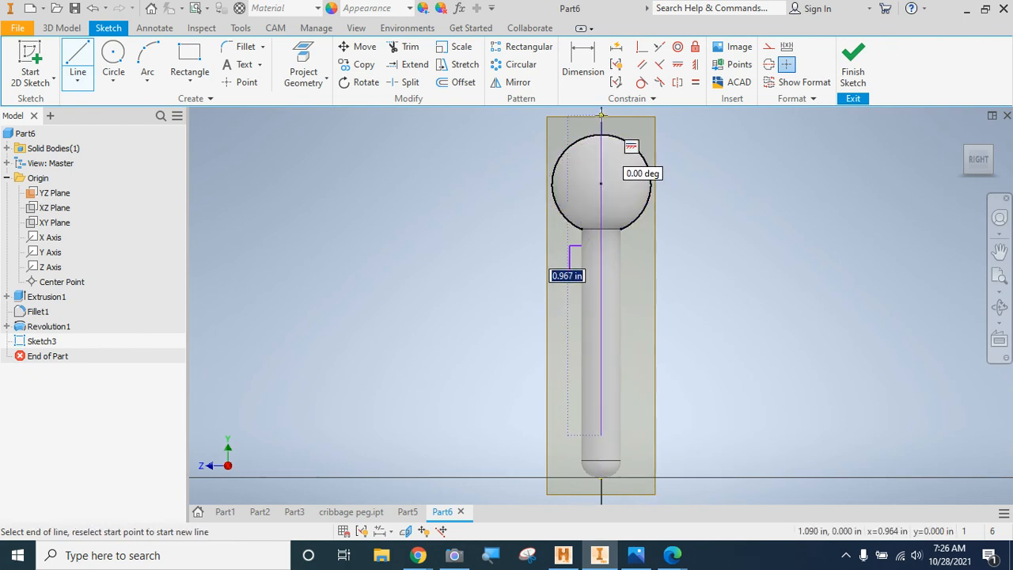
left_click(601, 109)
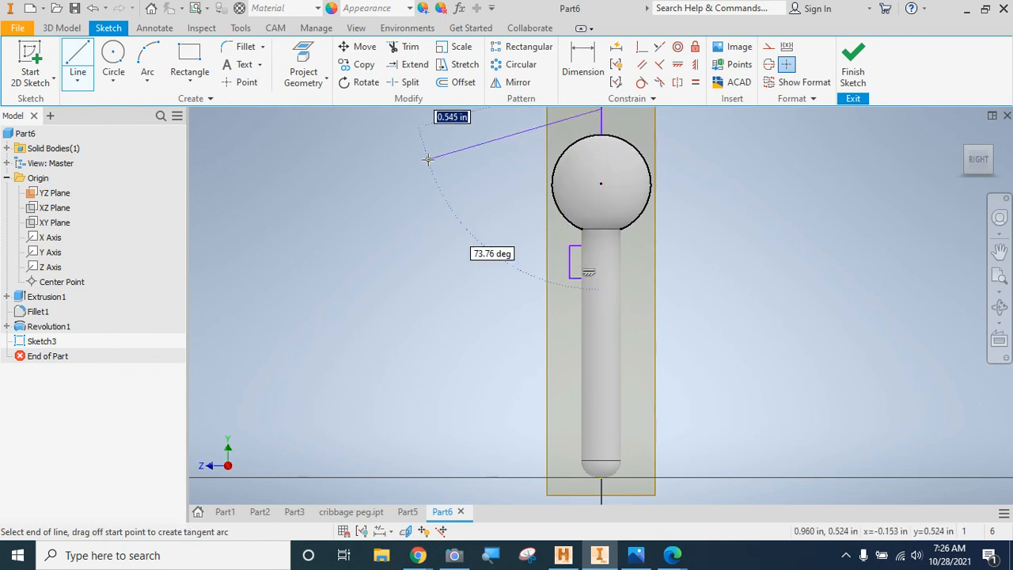
key("Escape")
key("Escape")
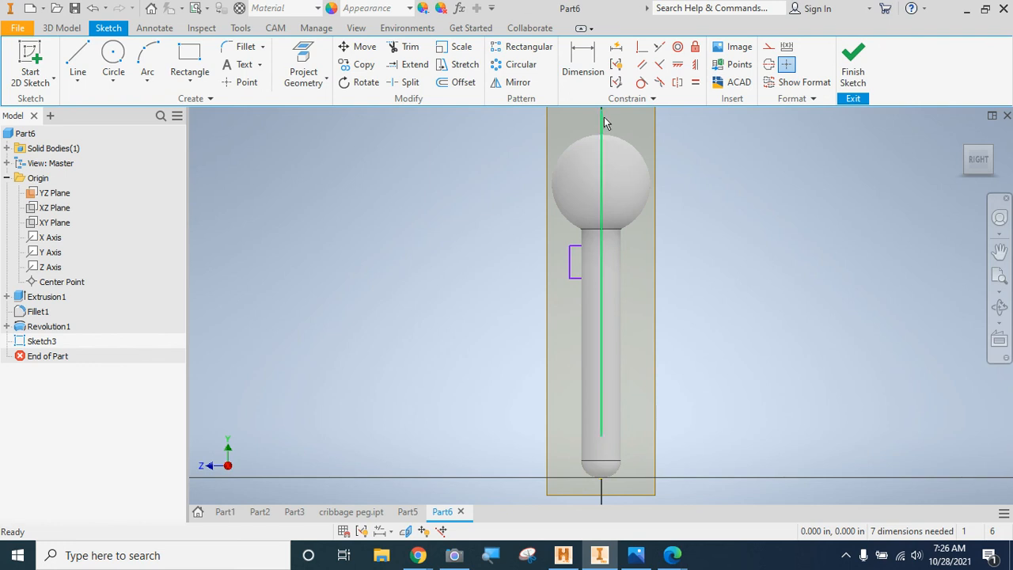
left_click(861, 57)
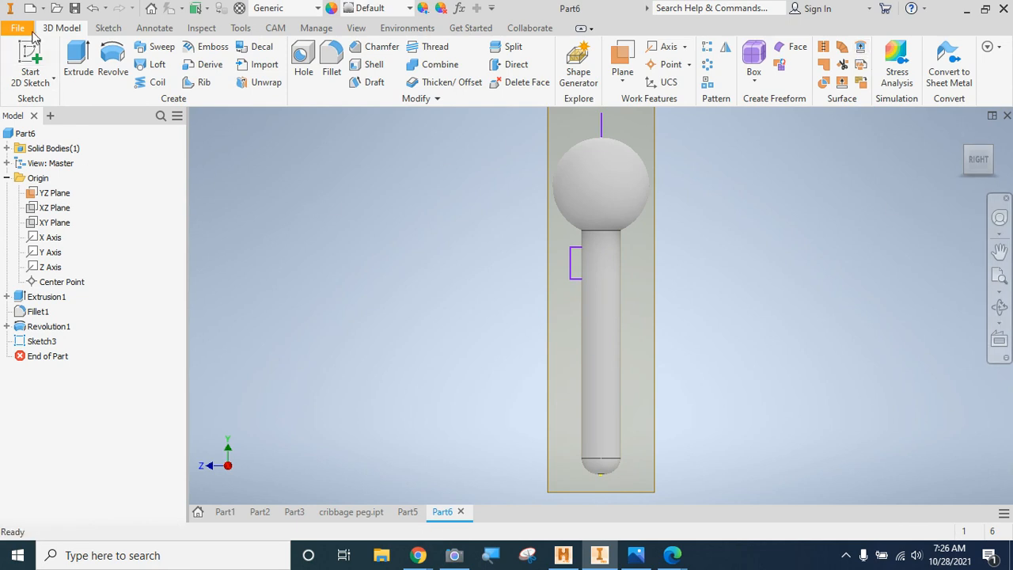
- Revolve the rectangle 360 degrees around the vertical sketch line as a cut, forming a groove around the shaft below the ball
left_click(115, 74)
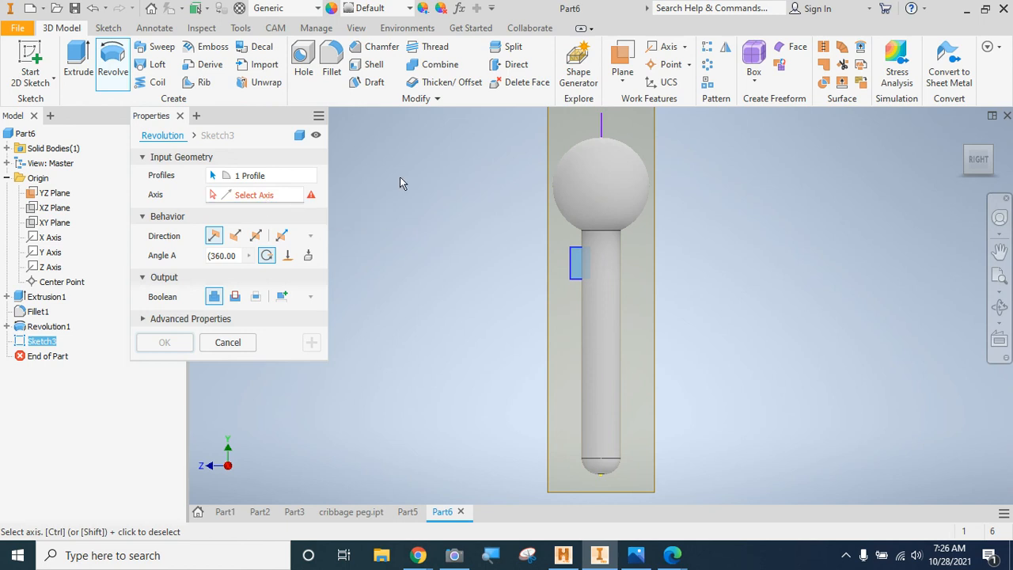
left_click(270, 195)
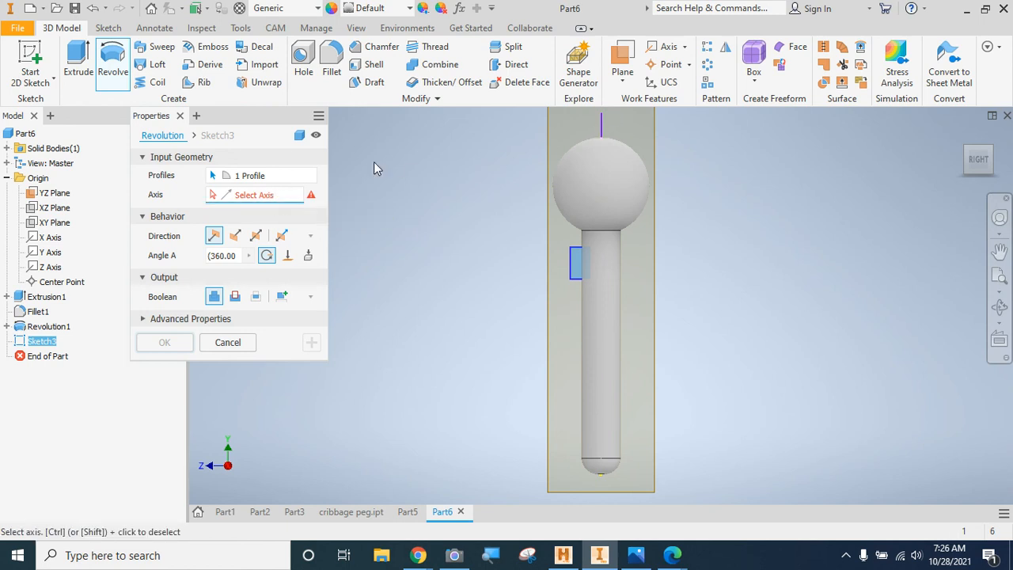
left_click(601, 127)
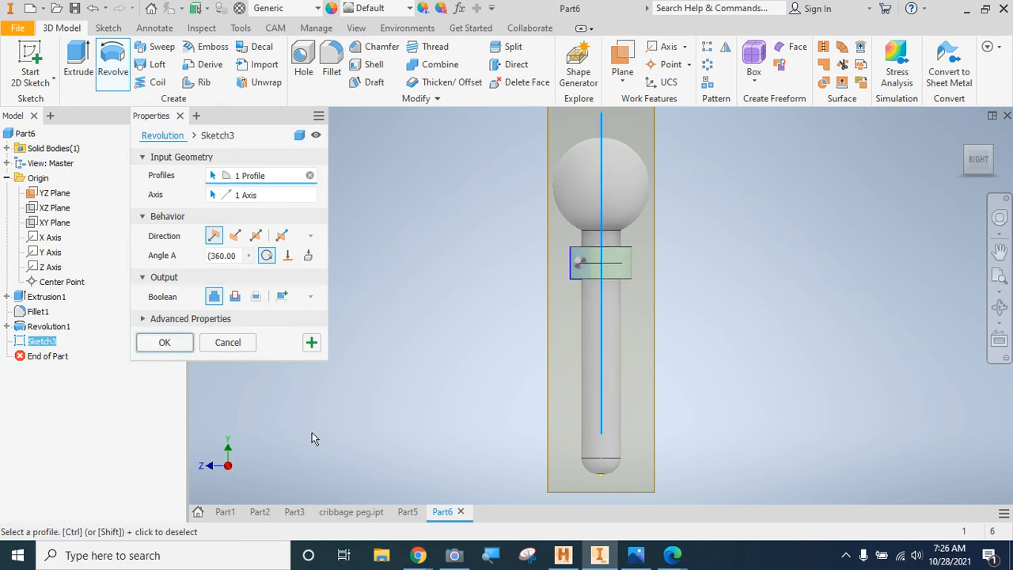
left_click(991, 153)
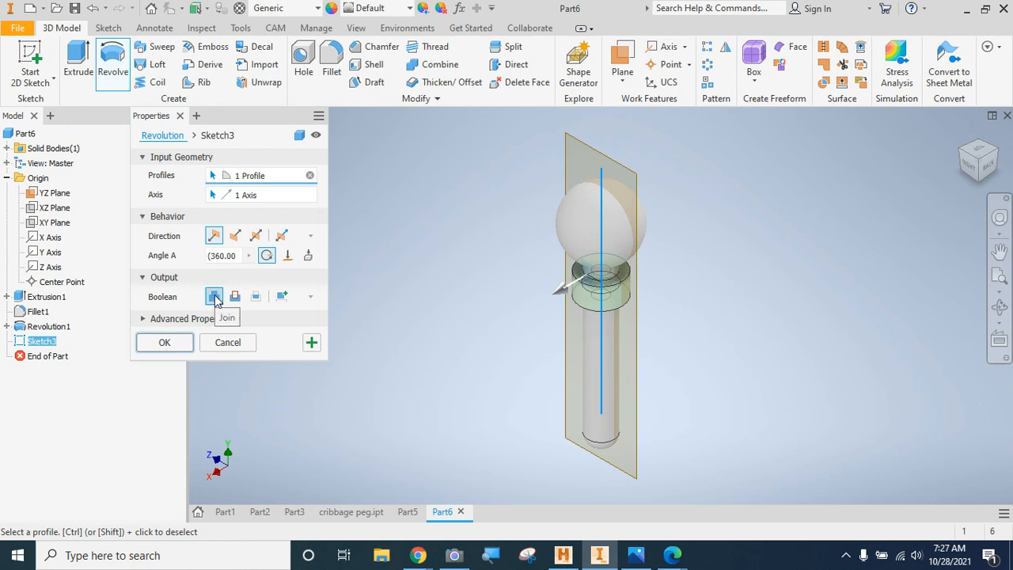
left_click(969, 165)
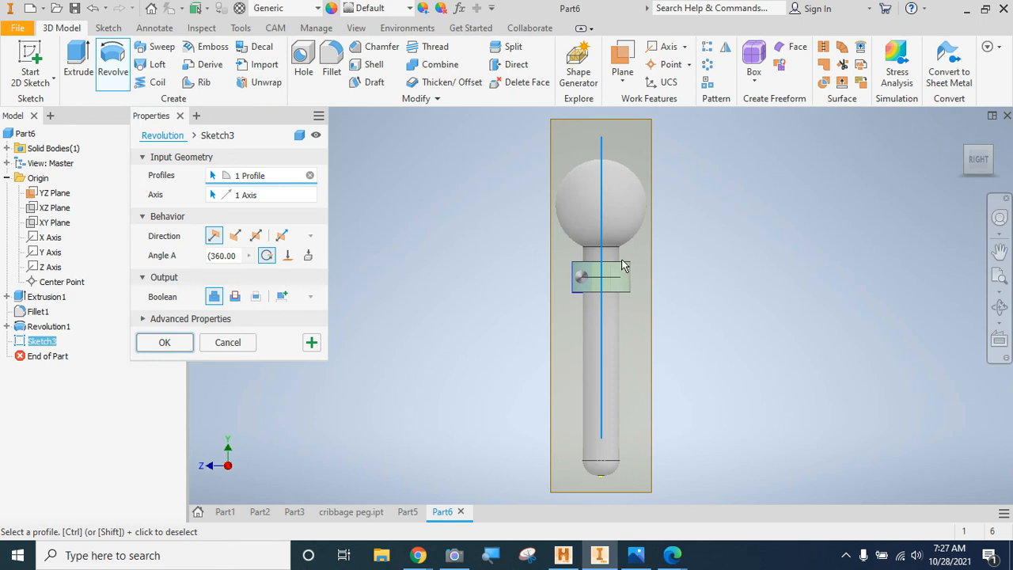
left_click(236, 298)
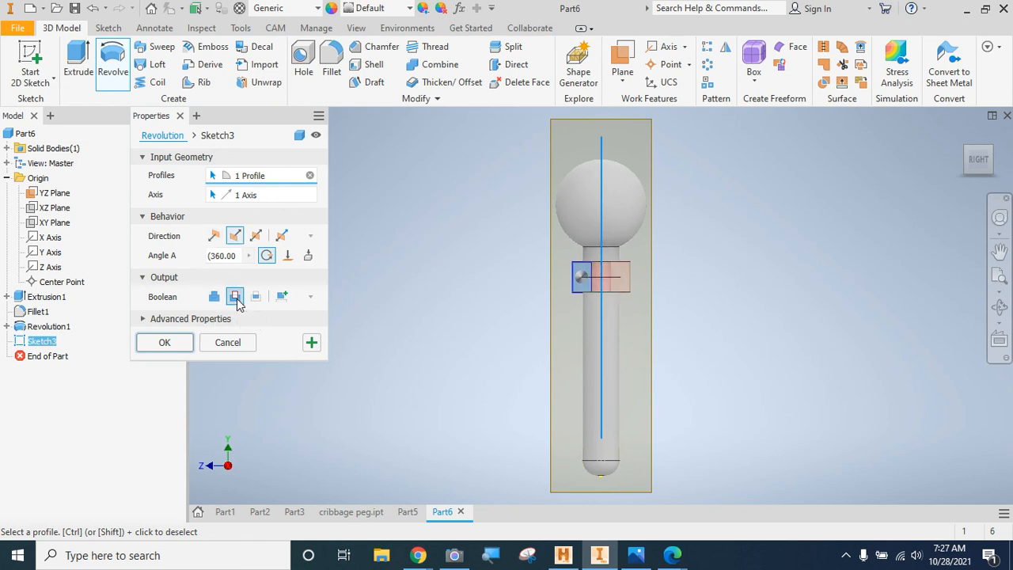
left_click(993, 149)
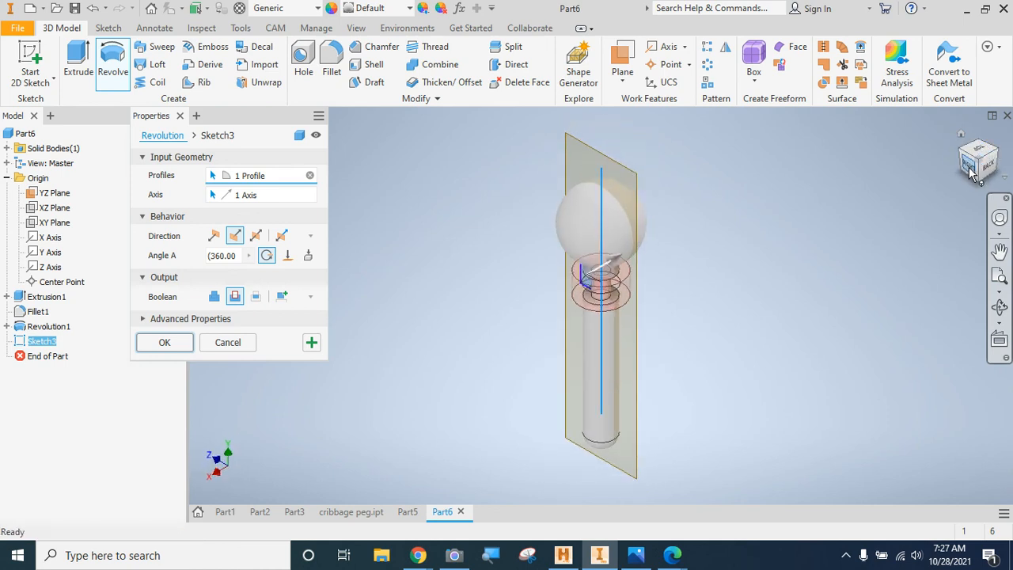
left_click(972, 172)
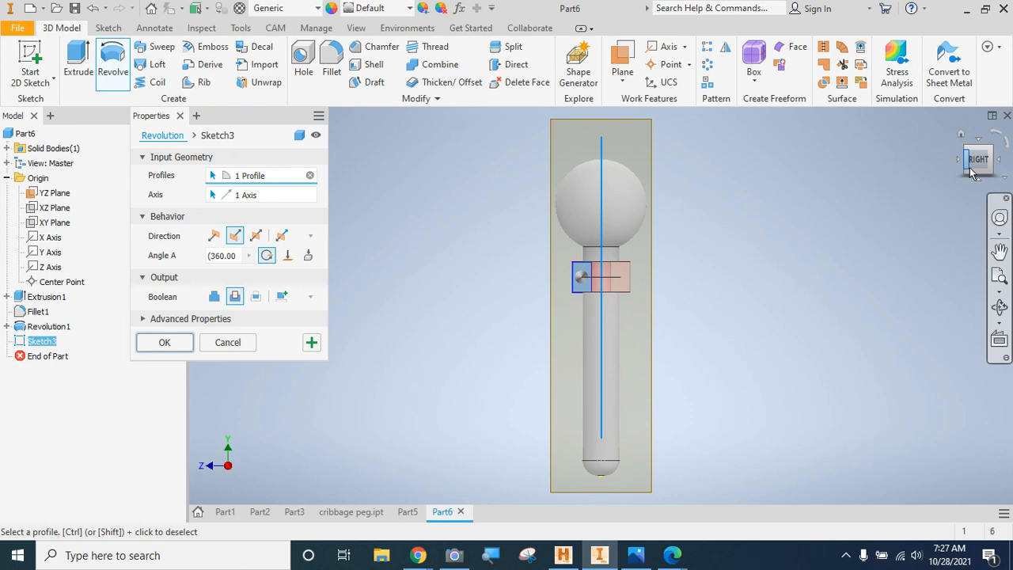
left_click(179, 348)
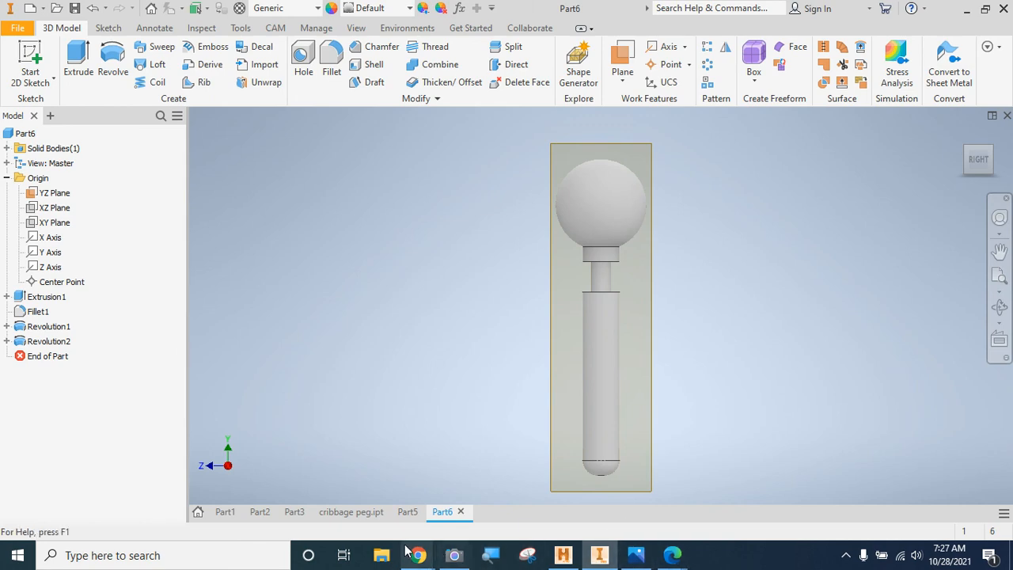
- Switch to the Woods 1- ADMFG 1.0 Table document in Chrome, highlight the criterion on converting 3D models into .stl format, and return to Inventor
mouse_move(413, 554)
left_click(331, 480)
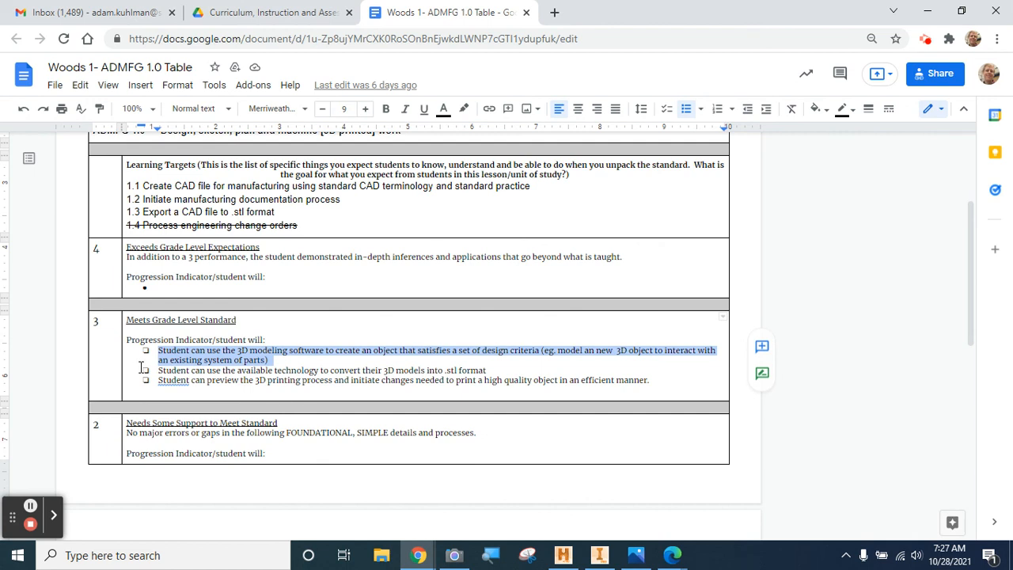
left_click_drag(141, 367, 507, 371)
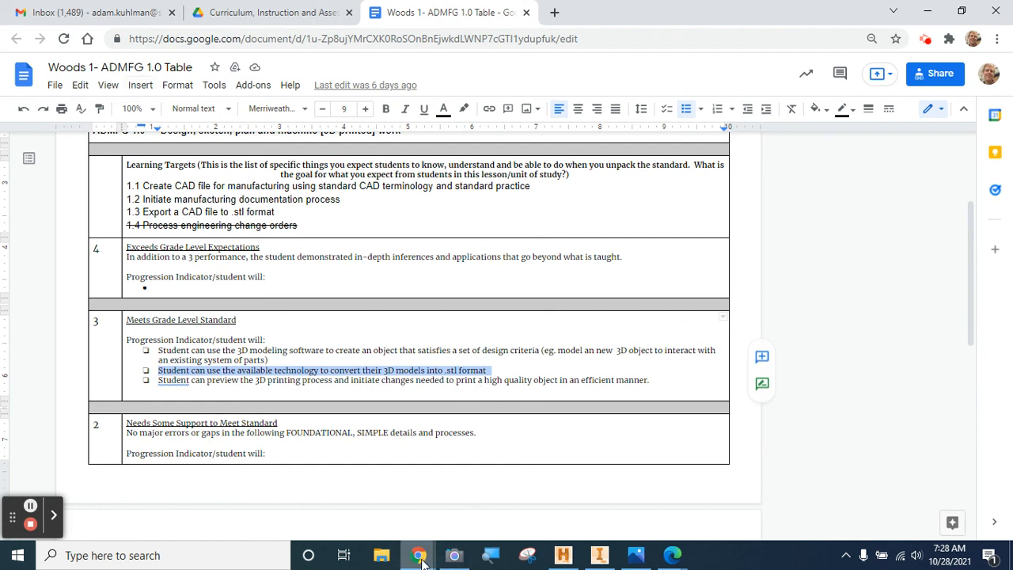
left_click(598, 554)
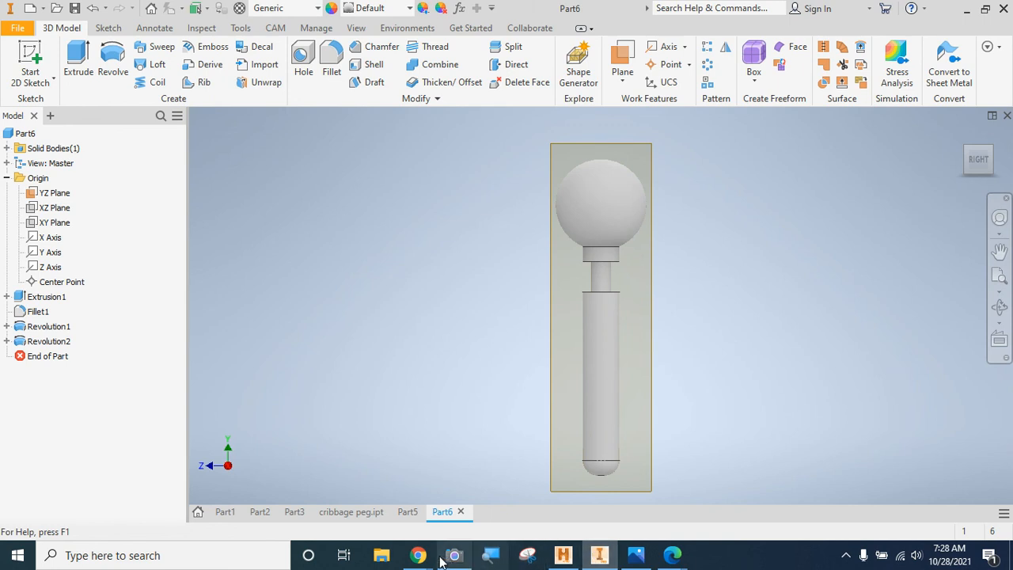
mouse_move(437, 530)
left_click(467, 515)
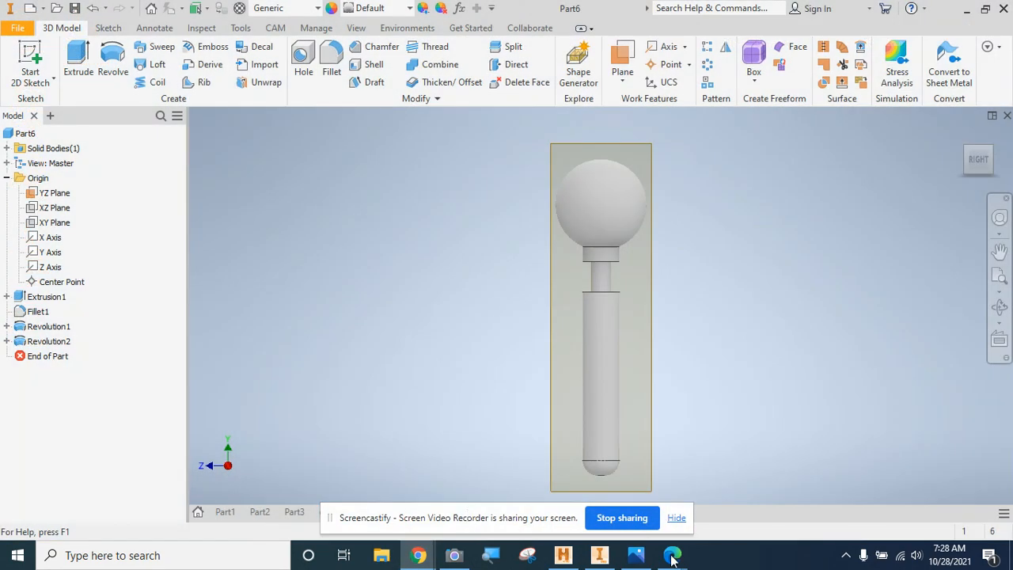